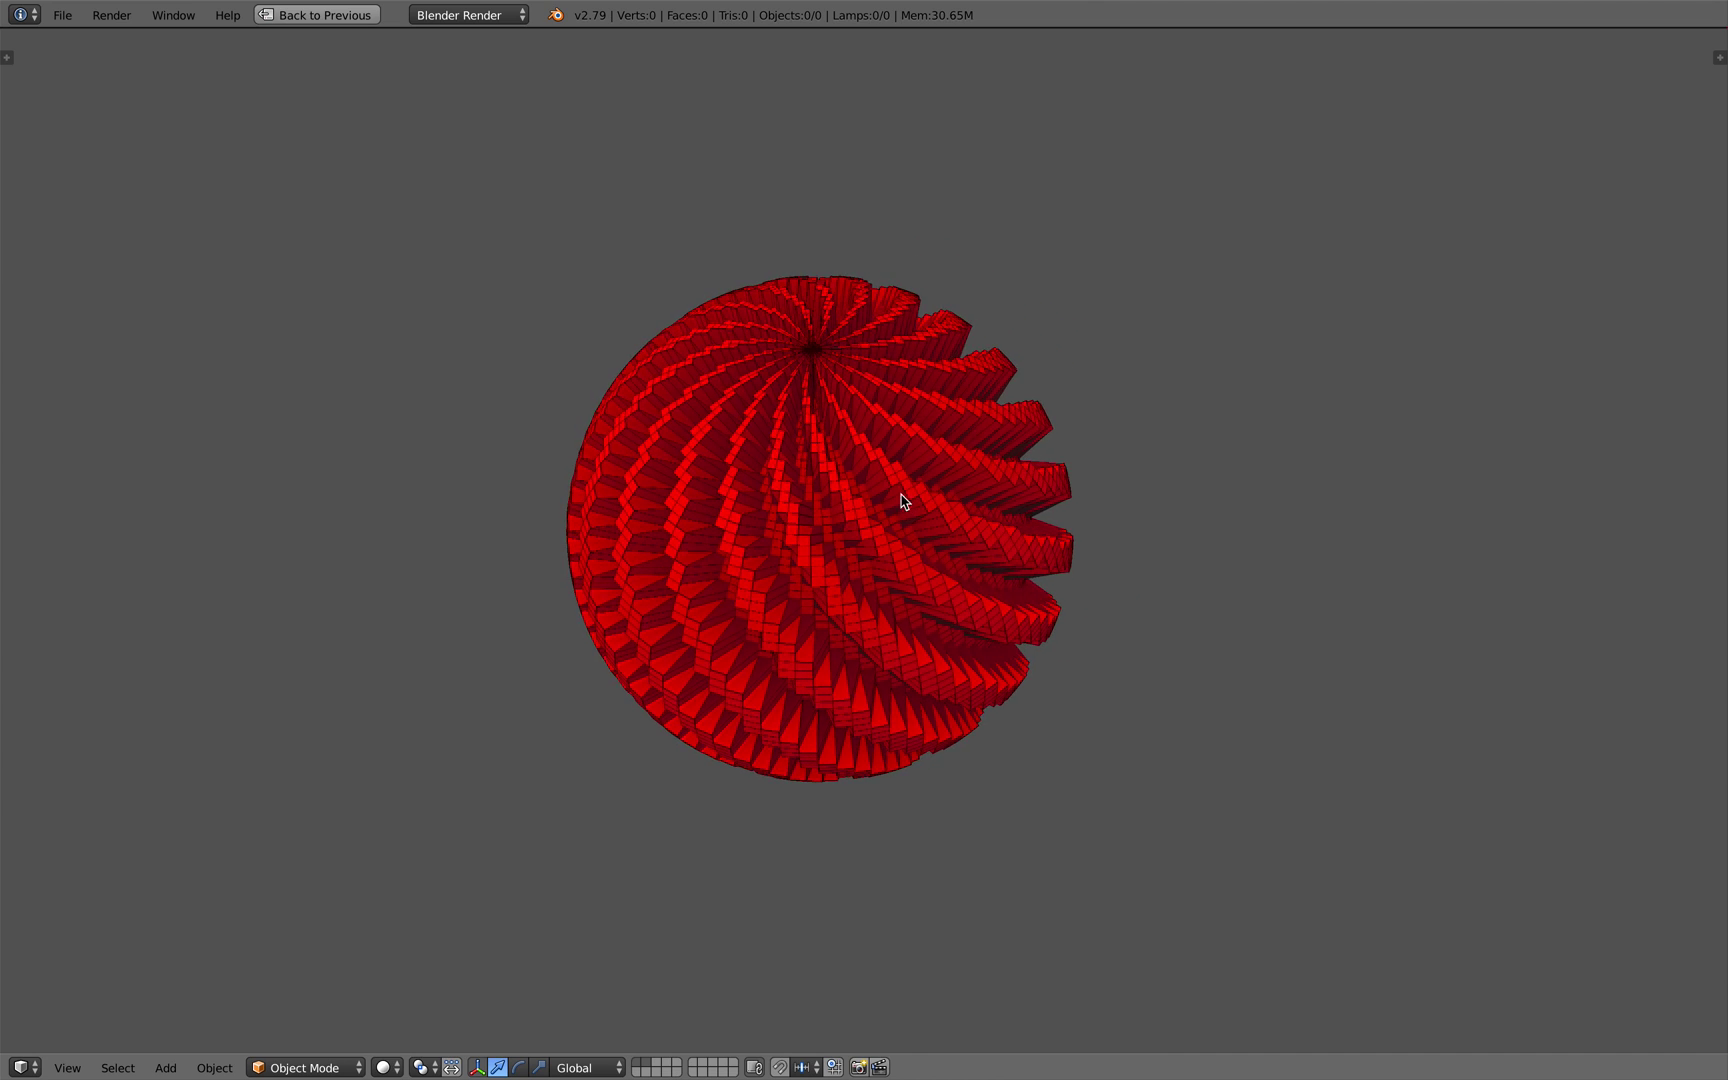
- Play the red spiral sphere's animation, stop it, and view the sphere from higher above
key(alt+a)
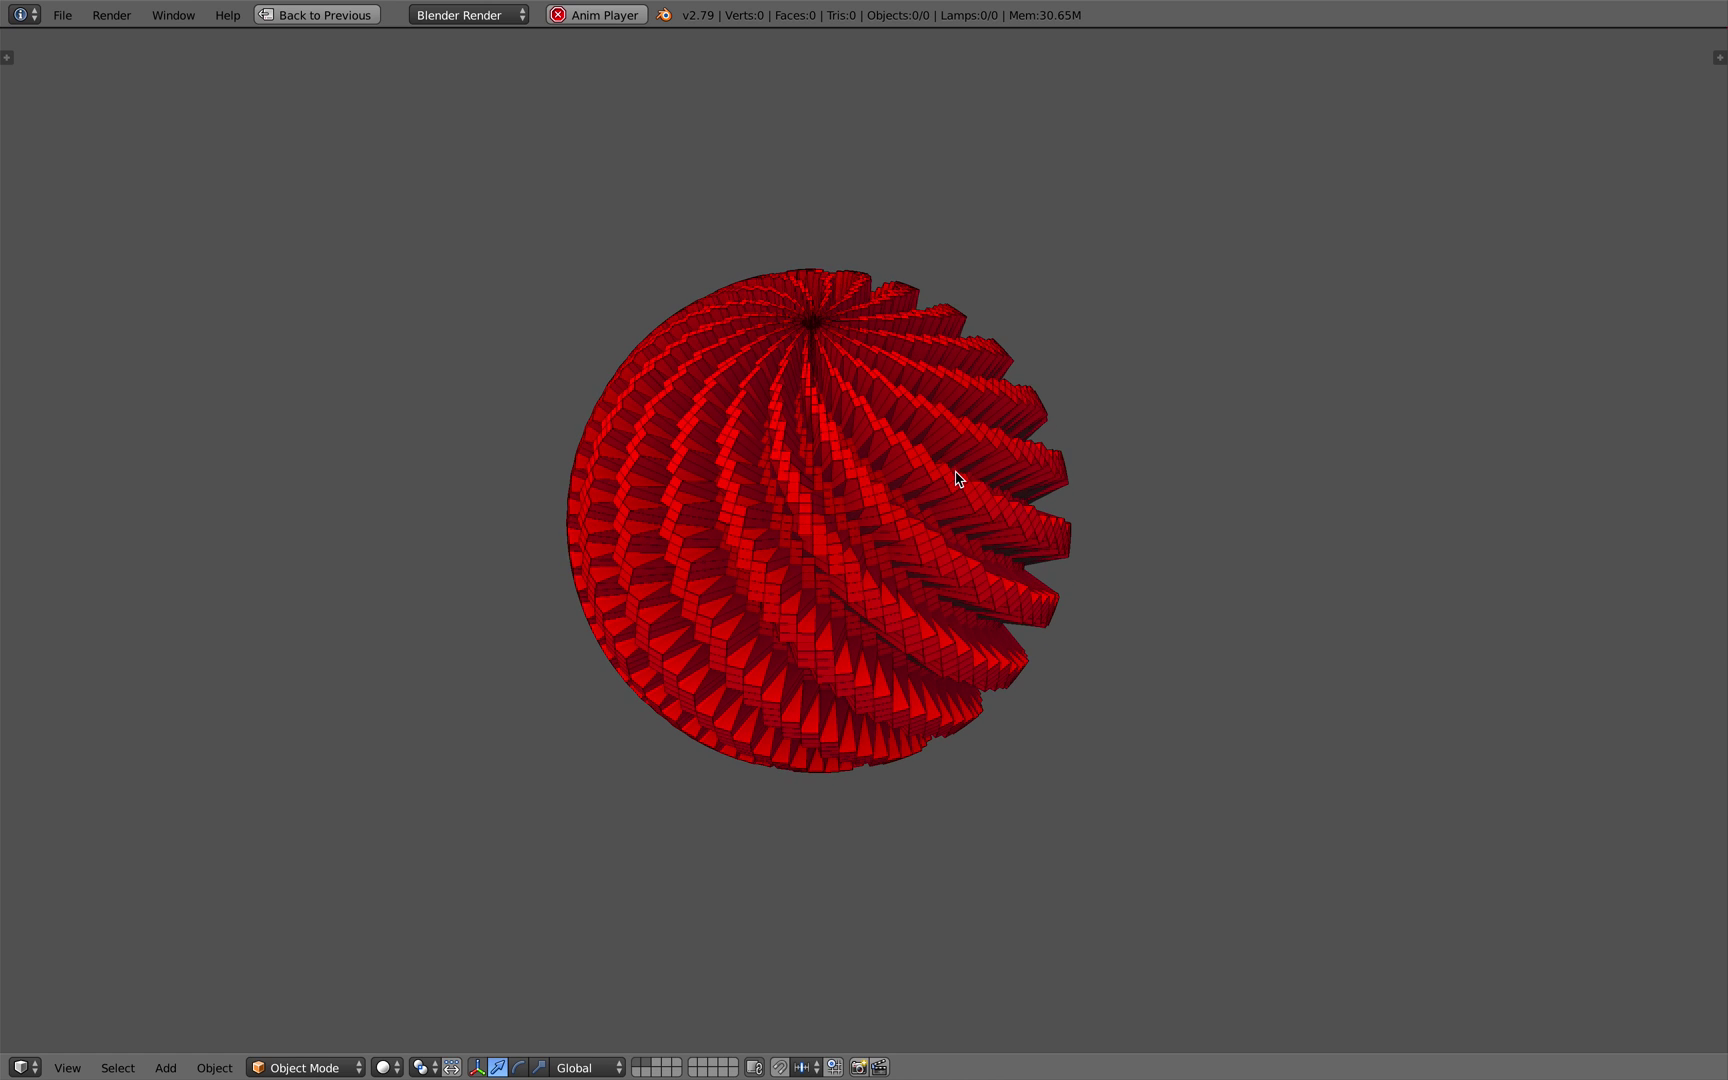
key(alt+a)
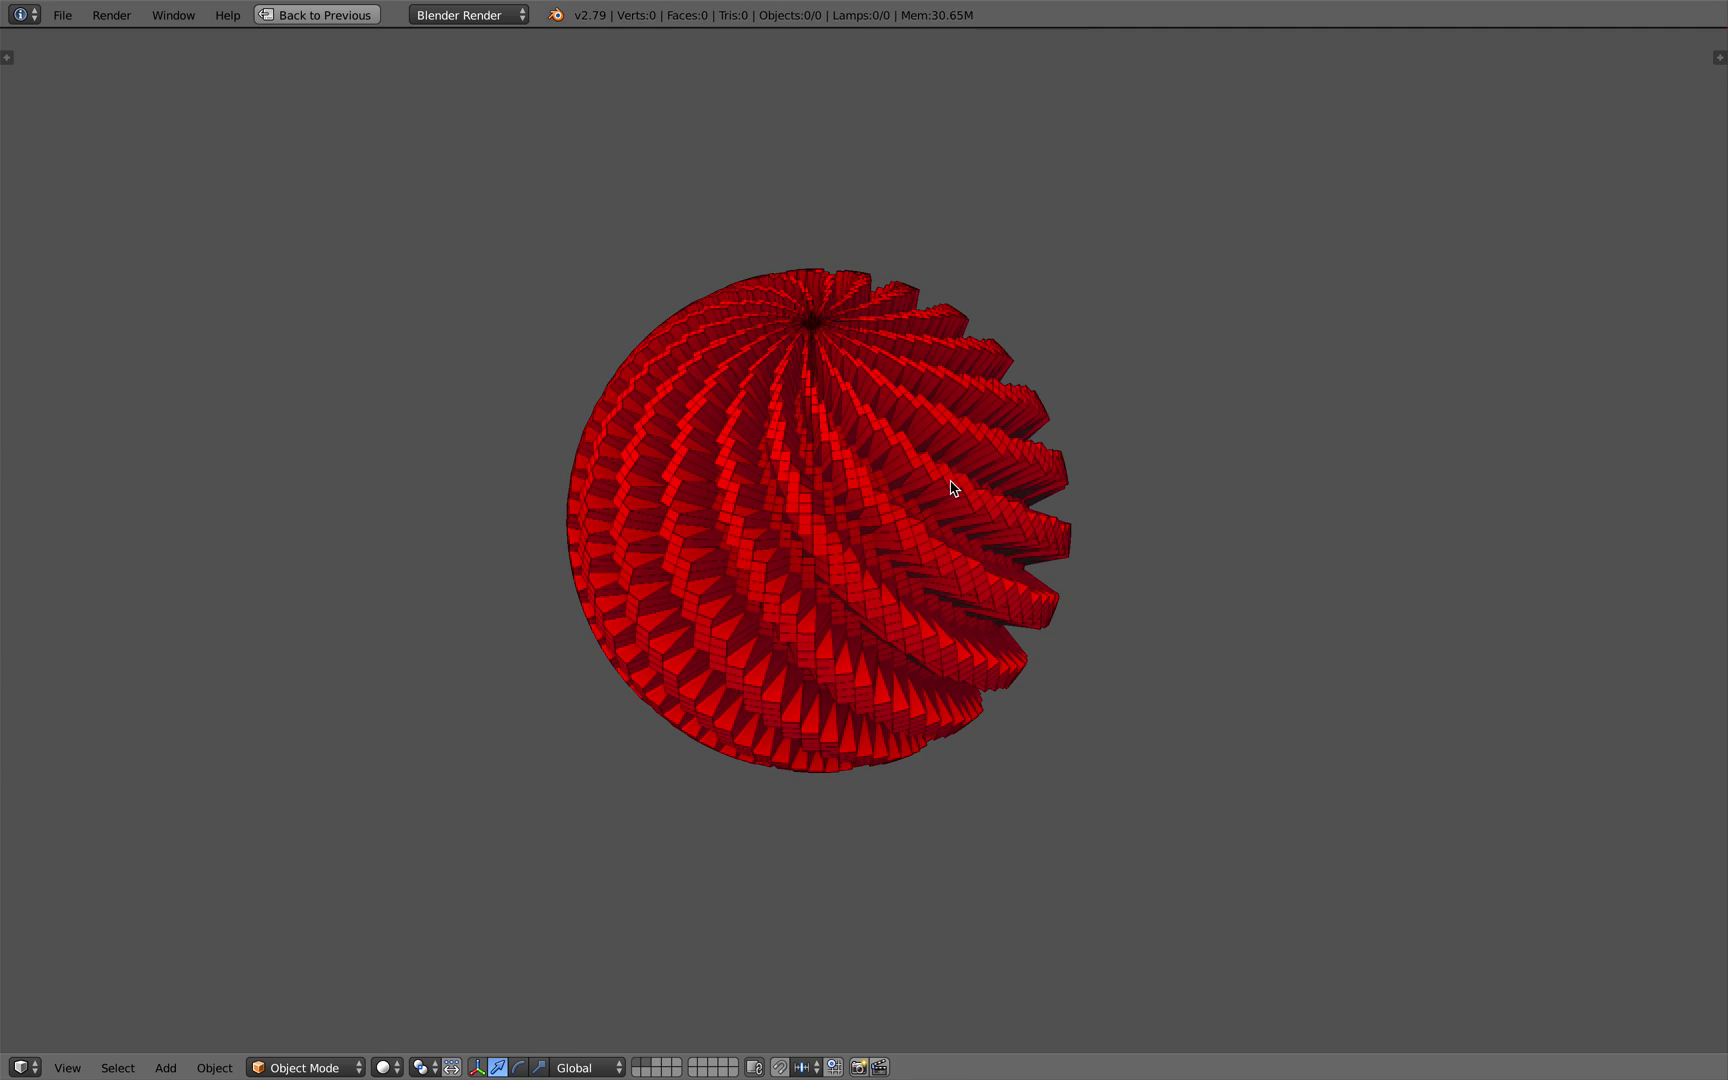
scroll(977, 488, up, 1)
mouse_move(976, 485)
middle_down()
mouse_move(969, 516)
mouse_move(969, 496)
mouse_move(1036, 523)
mouse_move(939, 502)
mouse_move(914, 463)
mouse_move(1088, 397)
mouse_move(953, 374)
mouse_move(1001, 490)
mouse_move(970, 506)
middle_up()
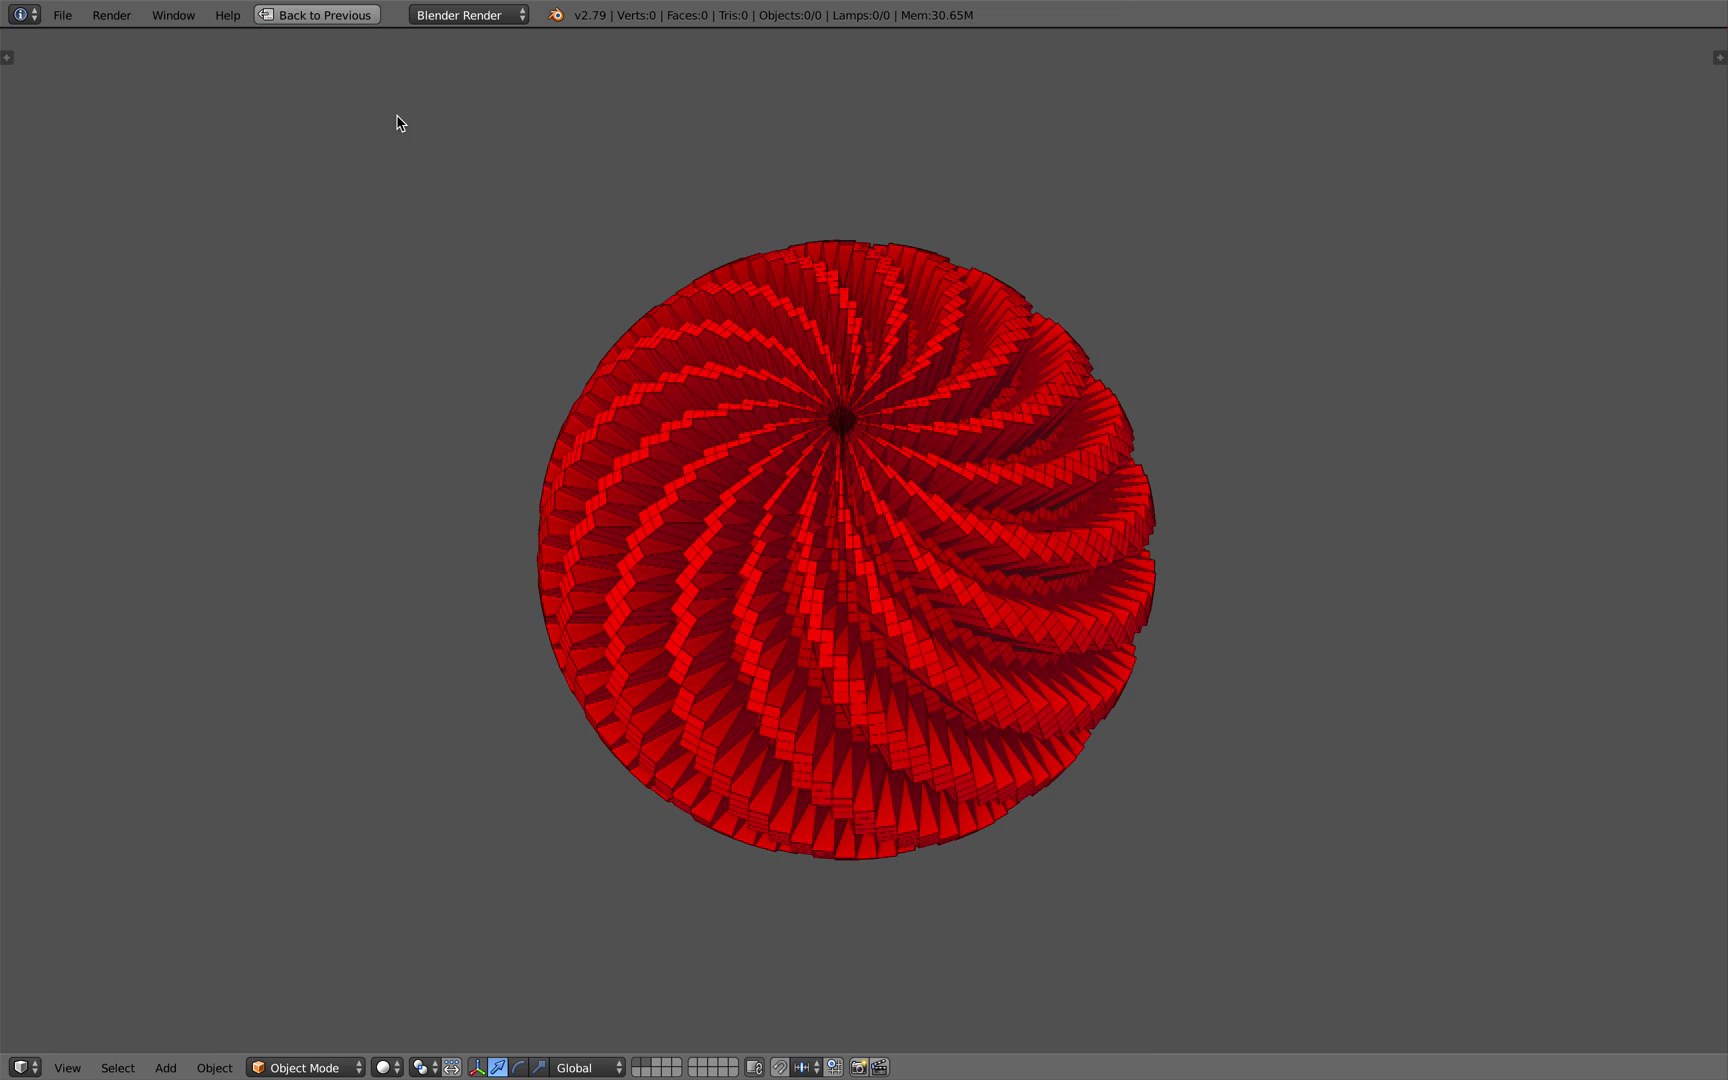
- Restore the multi-area layout from the maximized 3D view and widen the node, text and 3D areas by narrowing the properties area
click(333, 16)
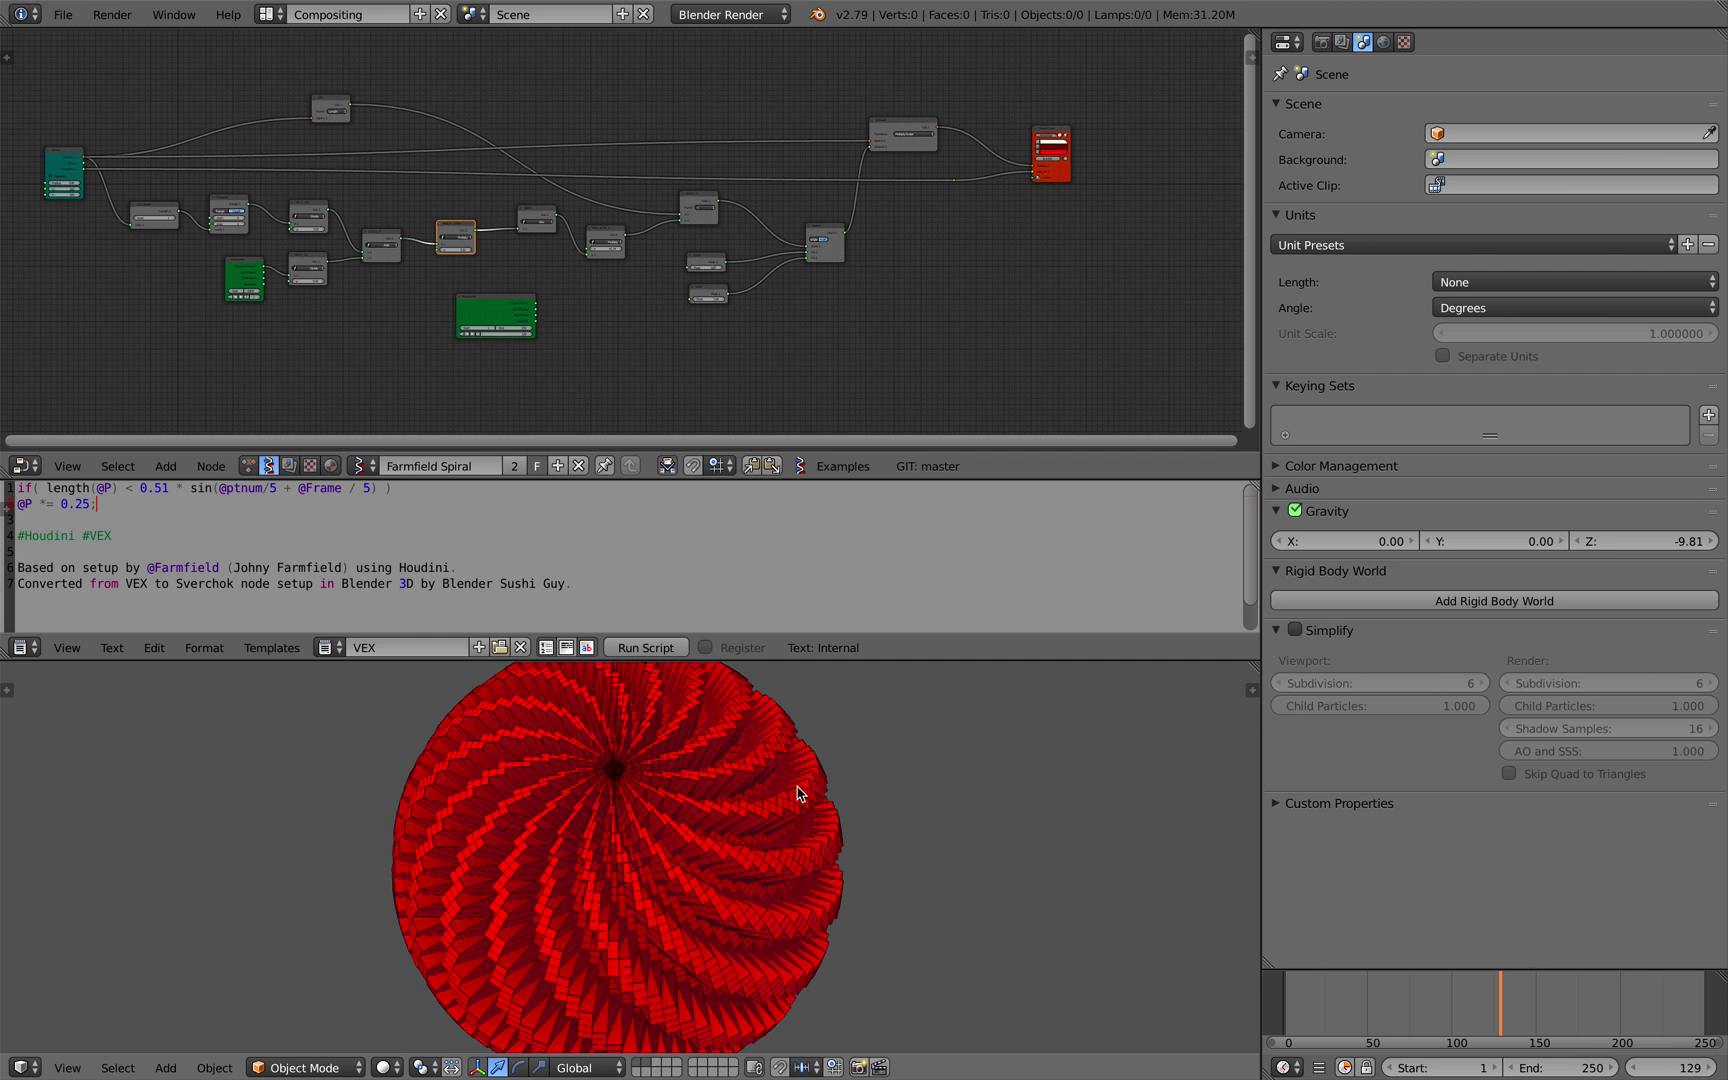
scroll(780, 785, down, 2)
drag(846, 659, 846, 651)
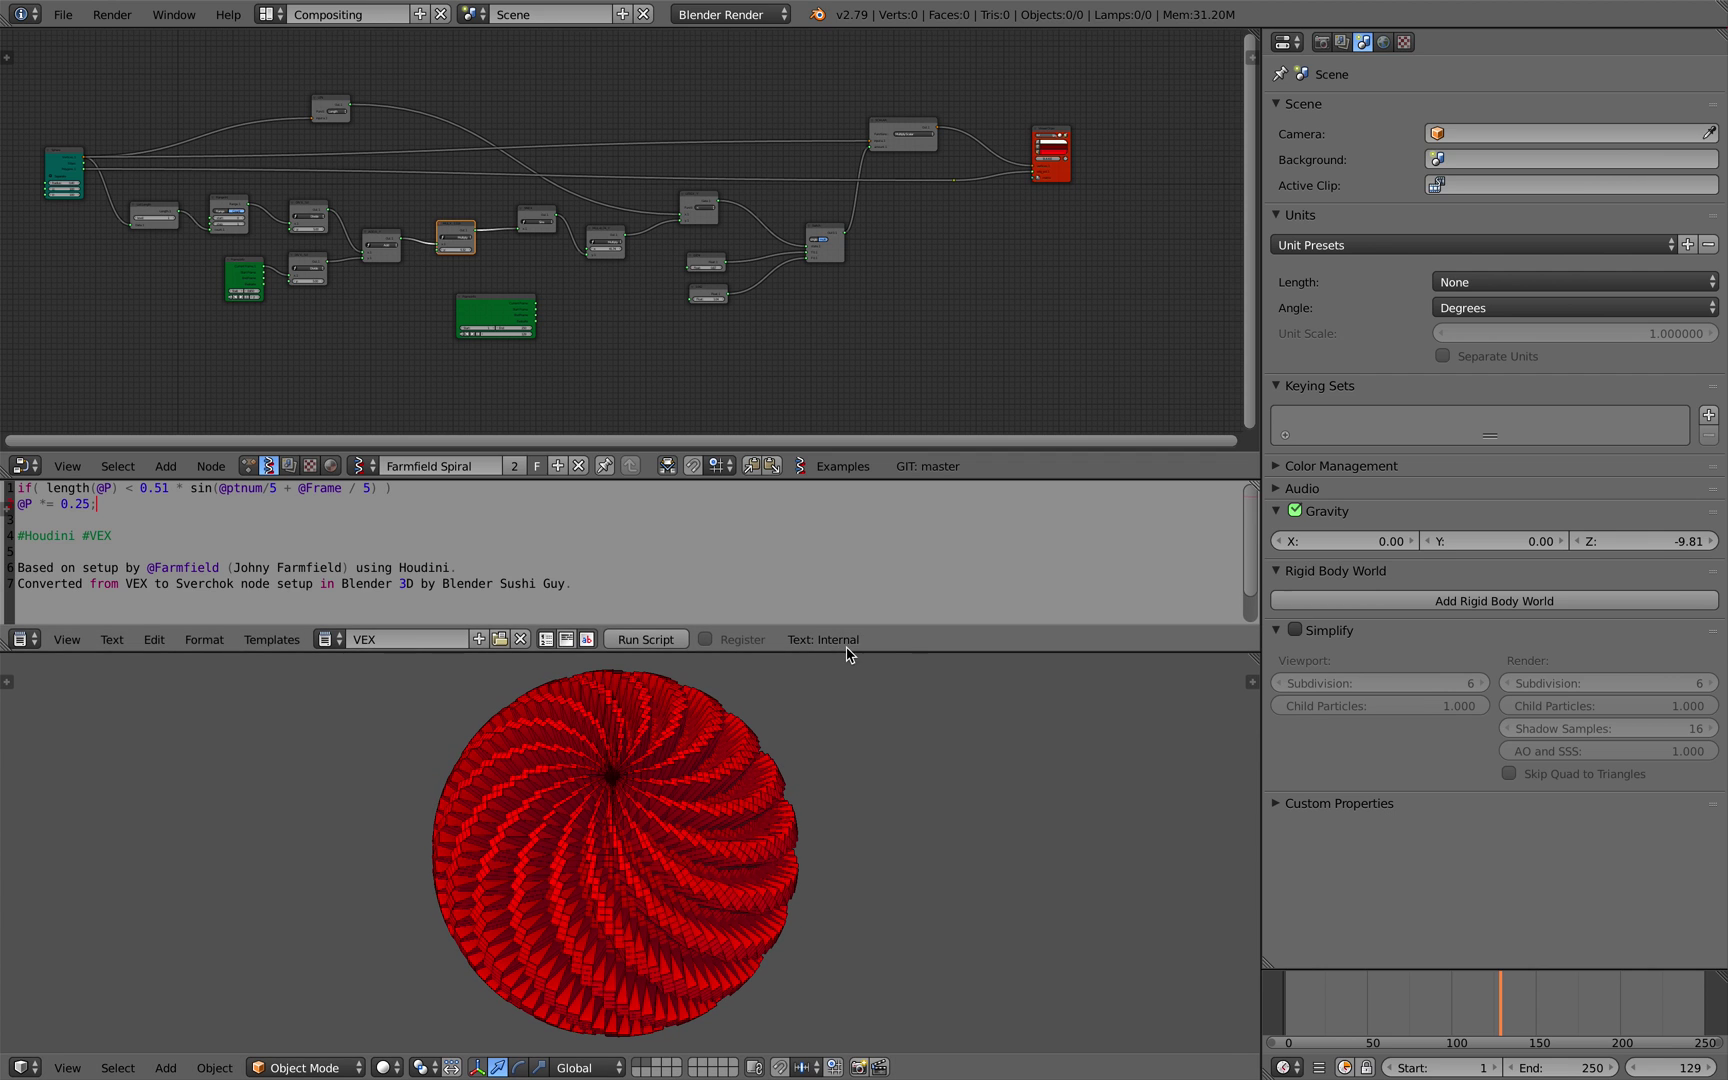
drag(1262, 434, 1416, 434)
middle_drag(880, 716, 810, 687)
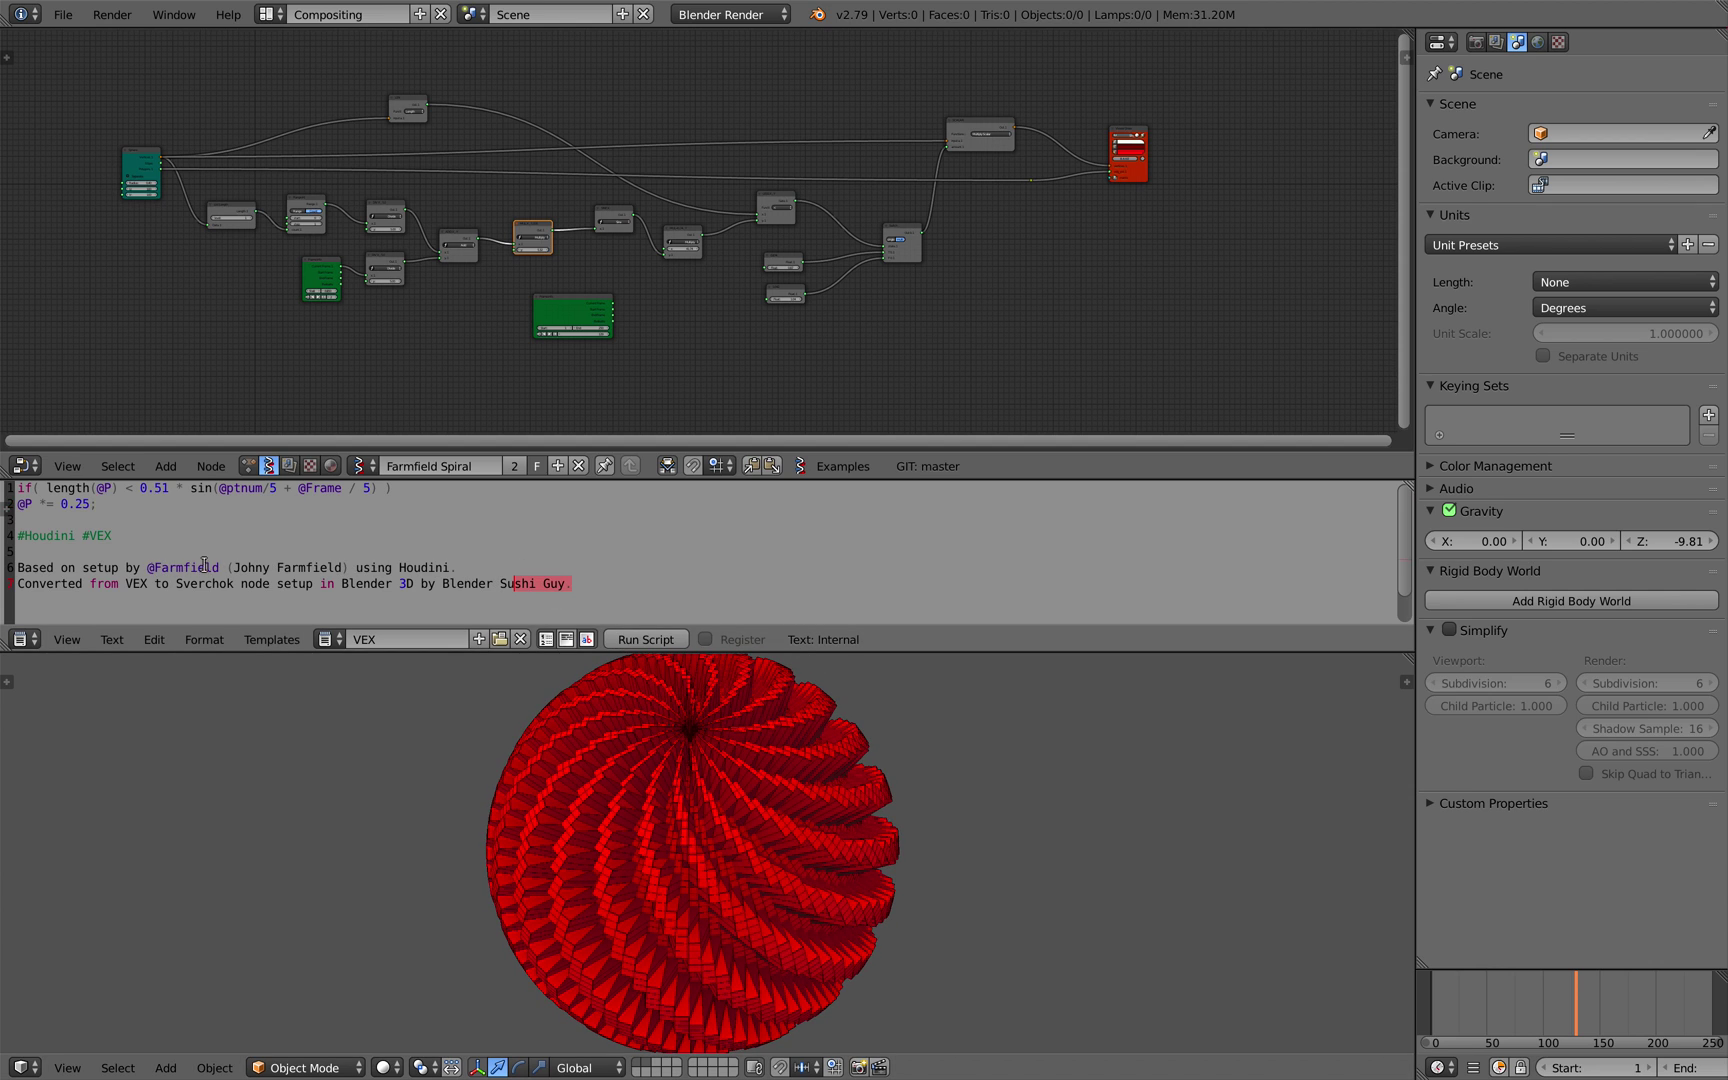
- Examine the setup credits and the two VEX code lines in the text notes
drag(150, 565, 345, 566)
click(399, 563)
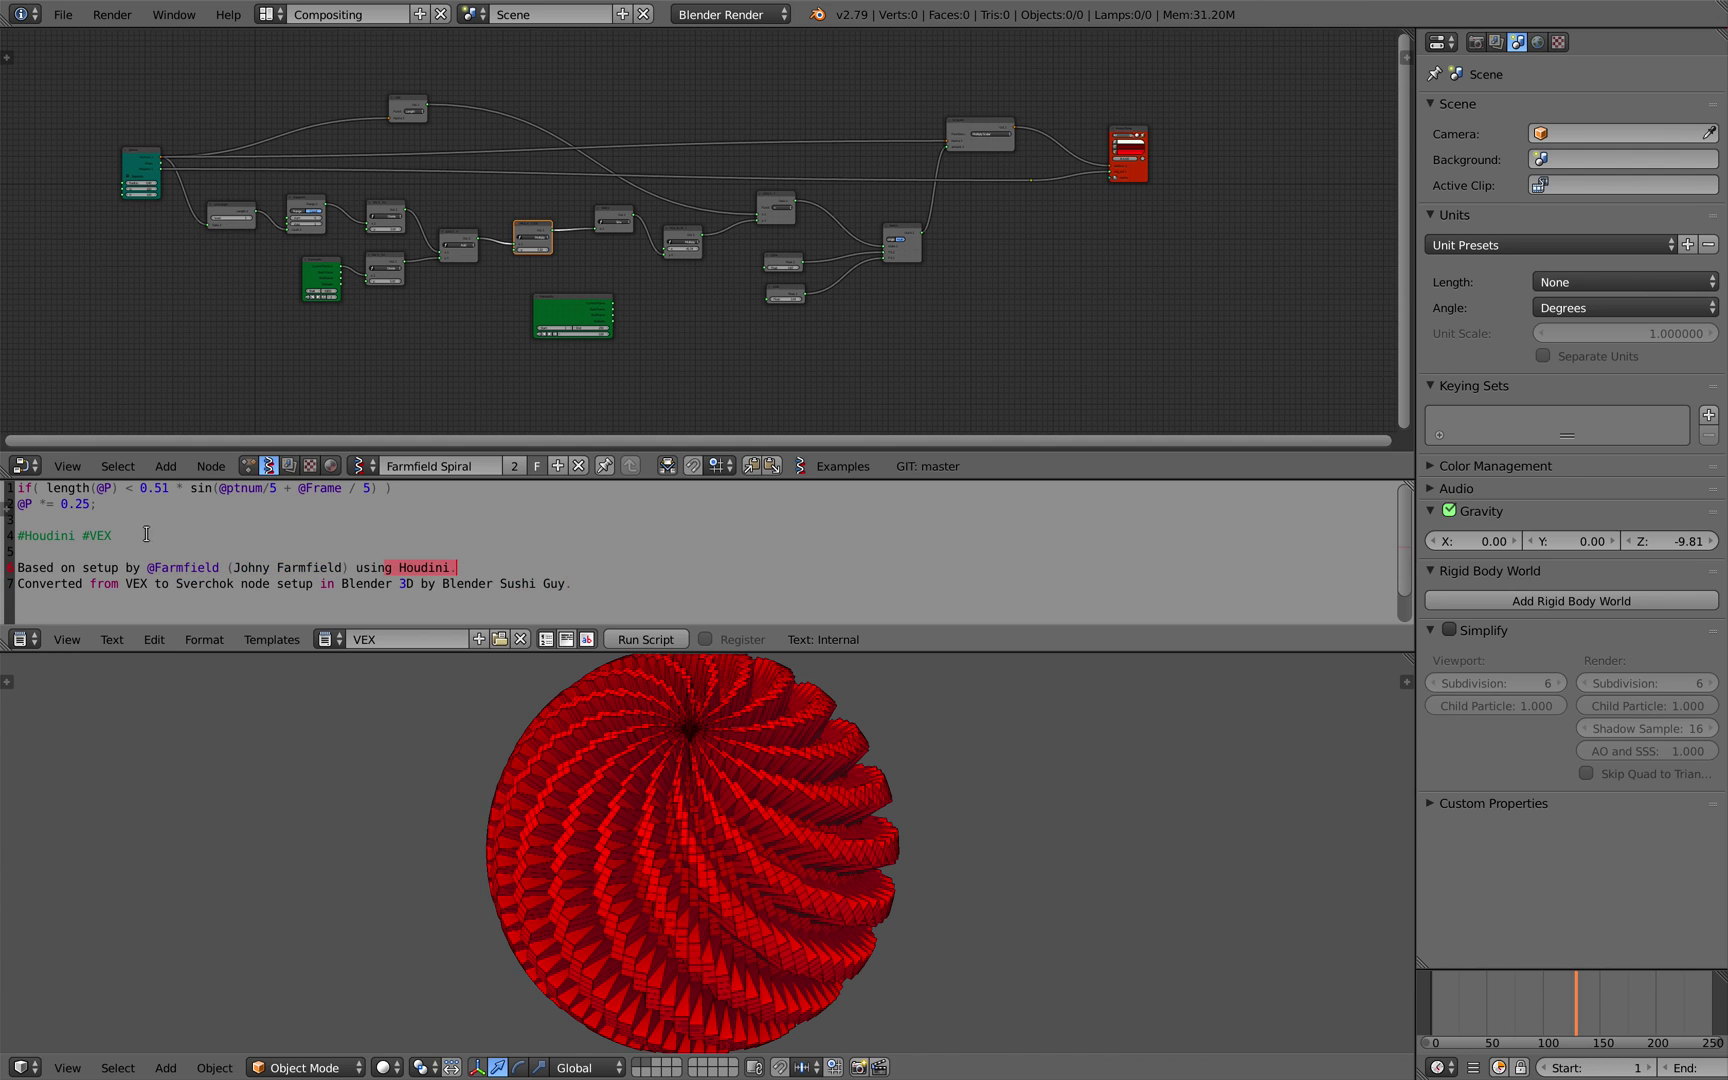
drag(14, 519, 7, 490)
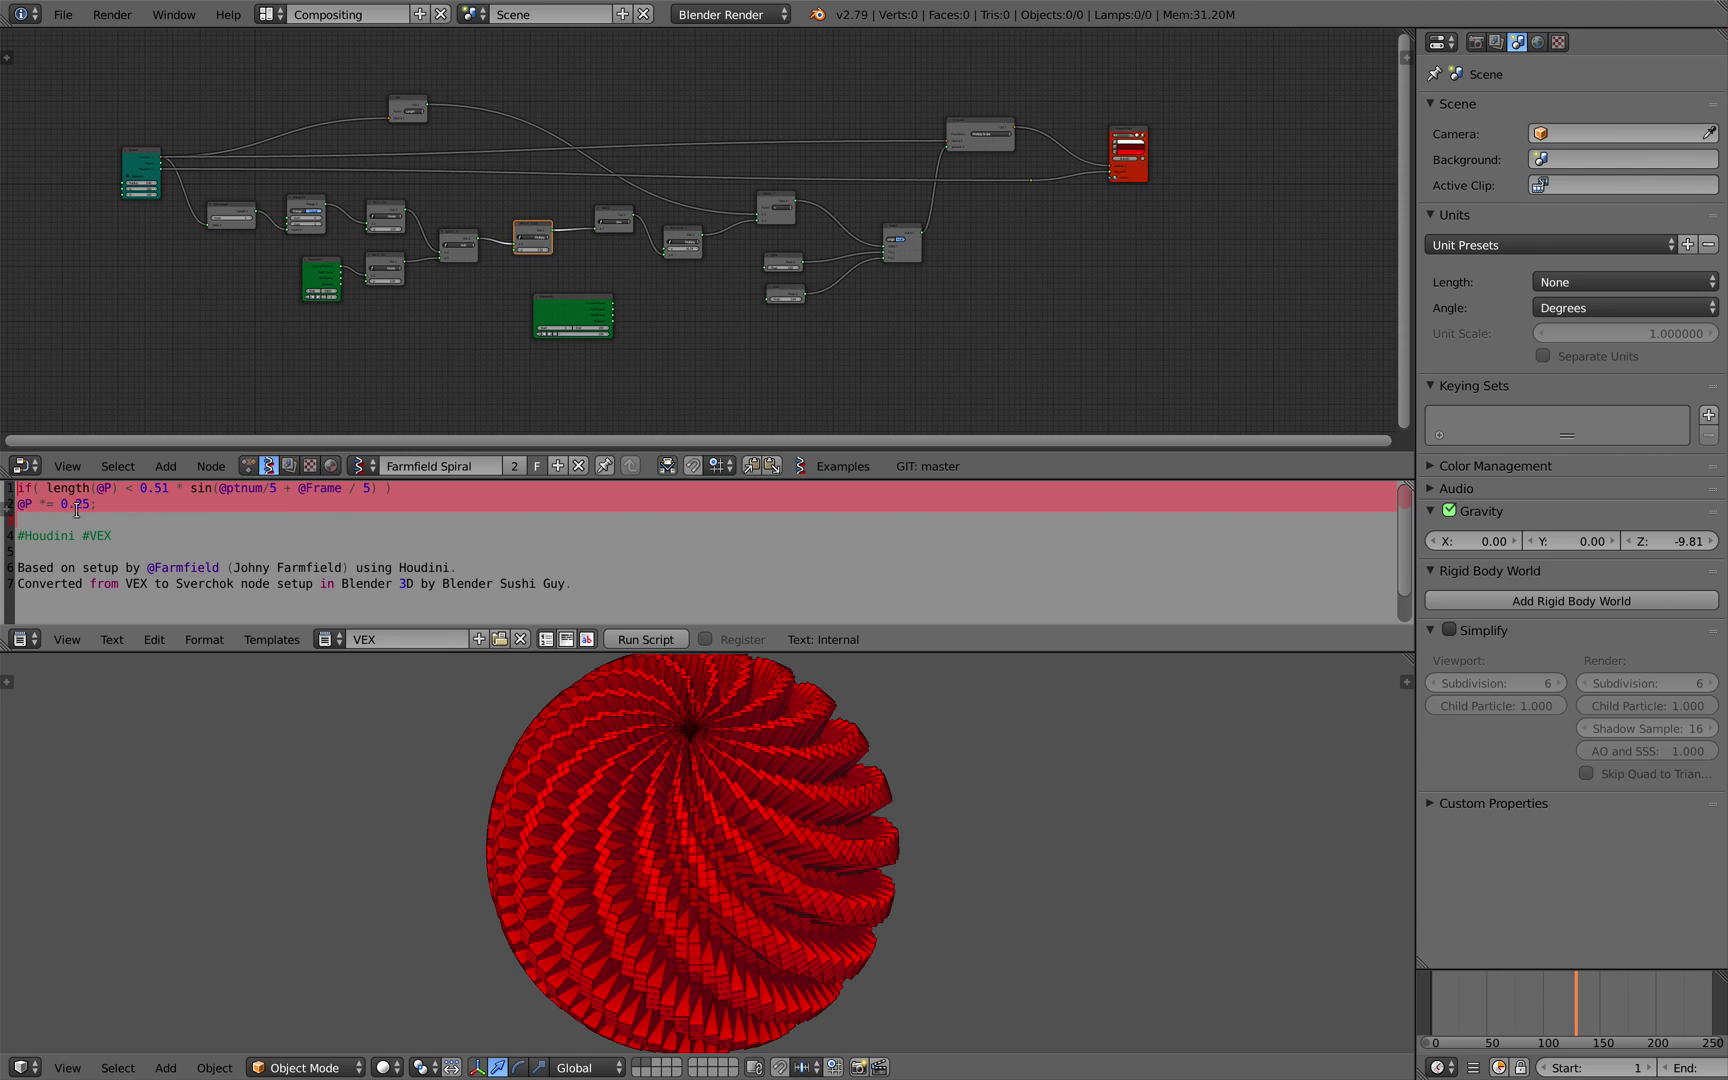
- Set the text editor's font size to 23
click(10, 513)
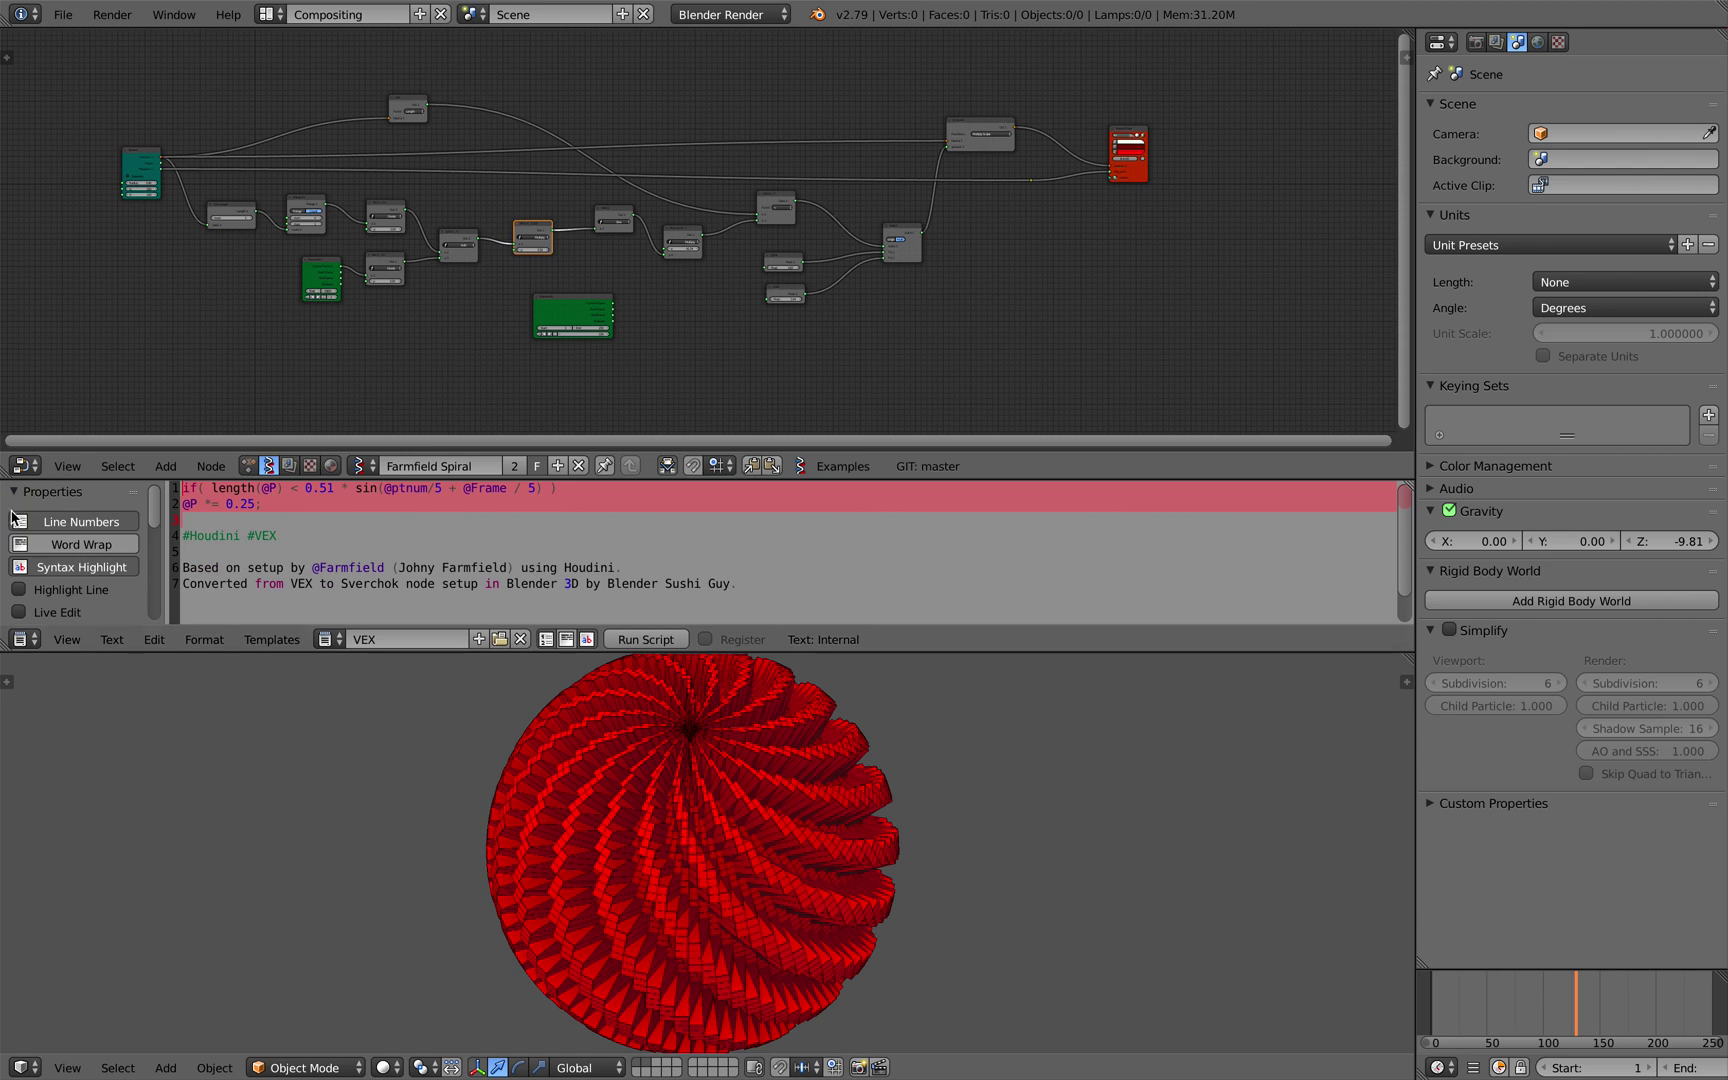
mouse_move(155, 525)
mouse_down()
mouse_move(165, 580)
mouse_move(165, 517)
mouse_move(185, 526)
mouse_move(172, 567)
mouse_move(170, 546)
mouse_up()
drag(85, 507, 165, 507)
- Examine the two VEX lines with the if condition and the @P multiplication
drag(395, 526, 190, 486)
click(378, 526)
drag(381, 526, 193, 488)
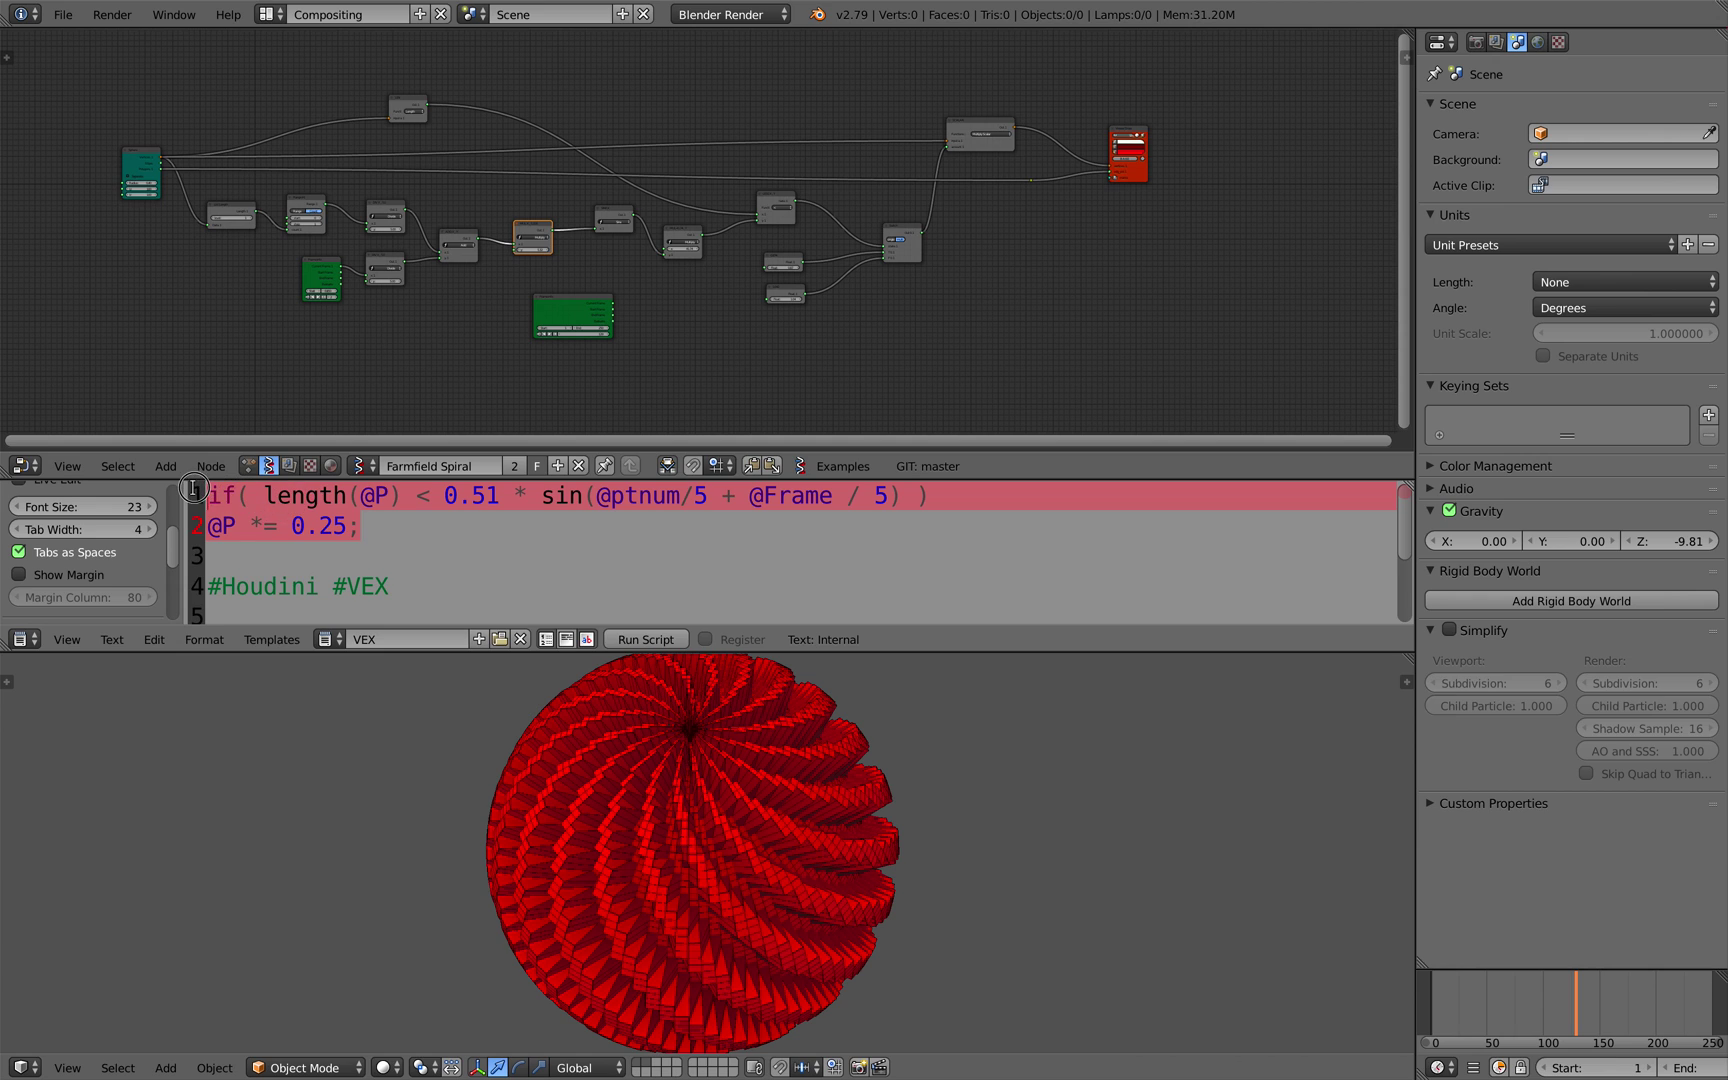
click(371, 492)
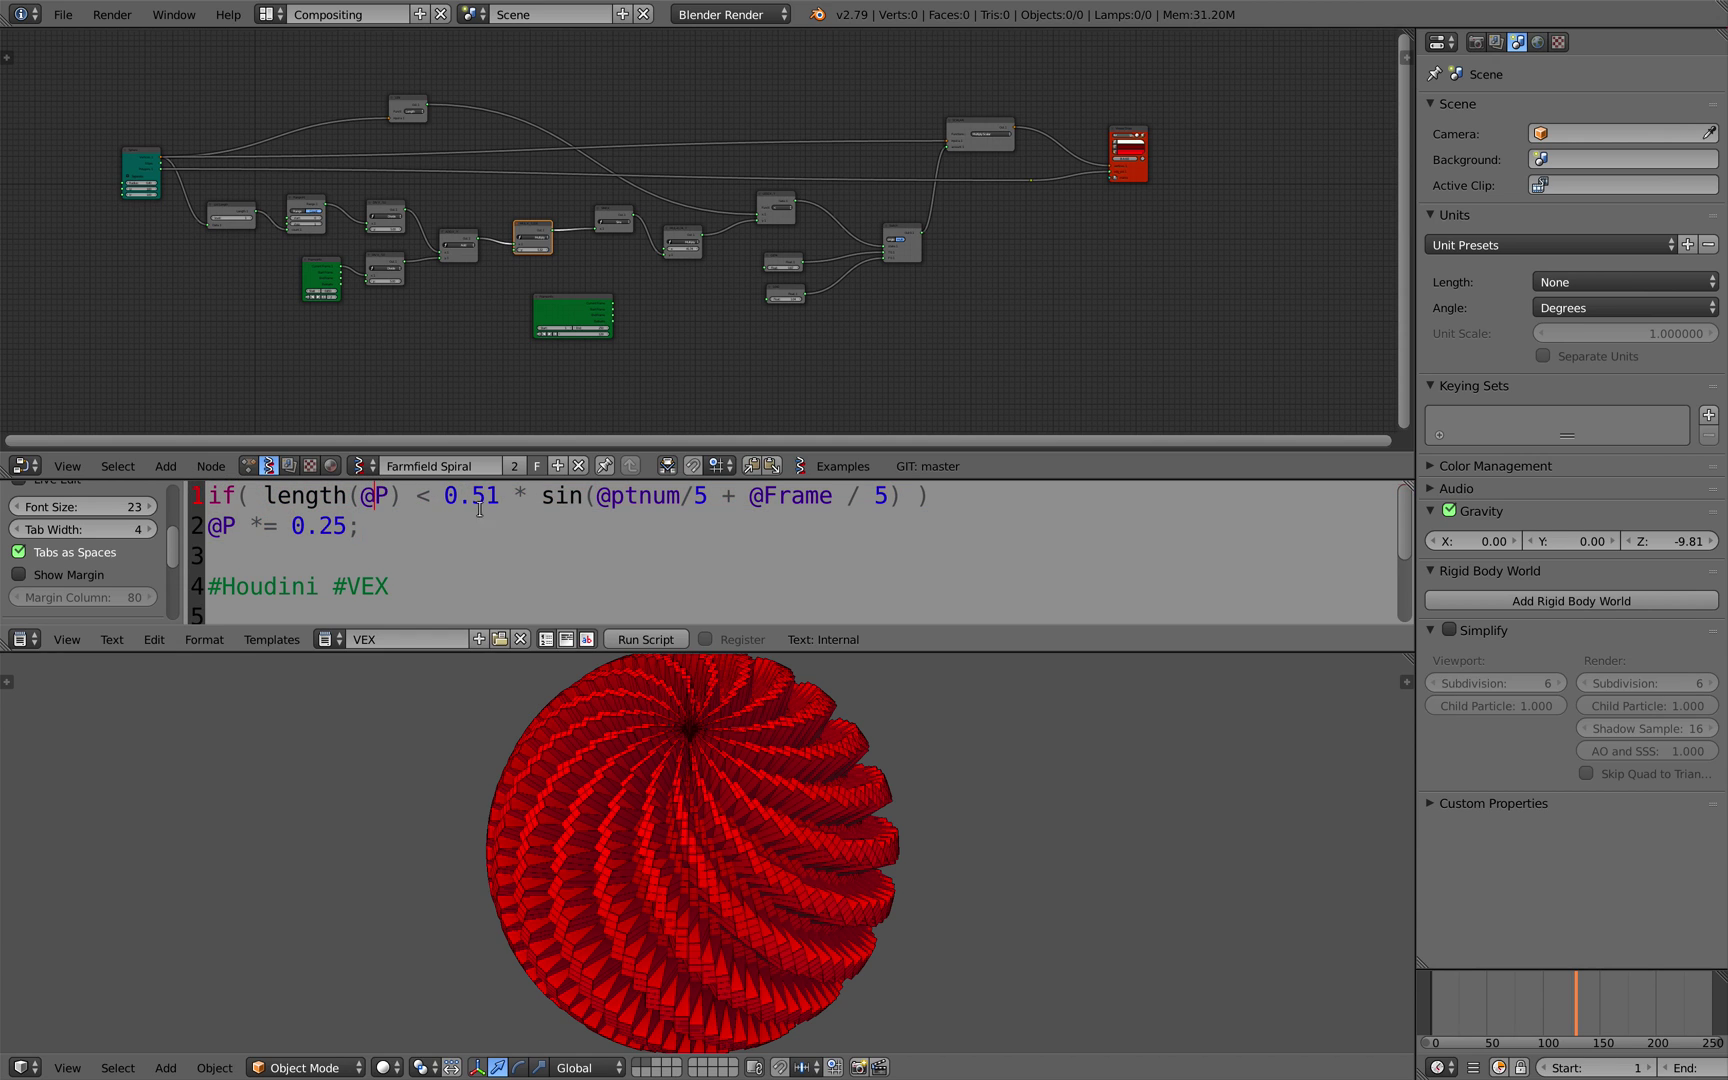
drag(533, 513, 242, 492)
click(402, 513)
drag(362, 526, 208, 494)
click(361, 509)
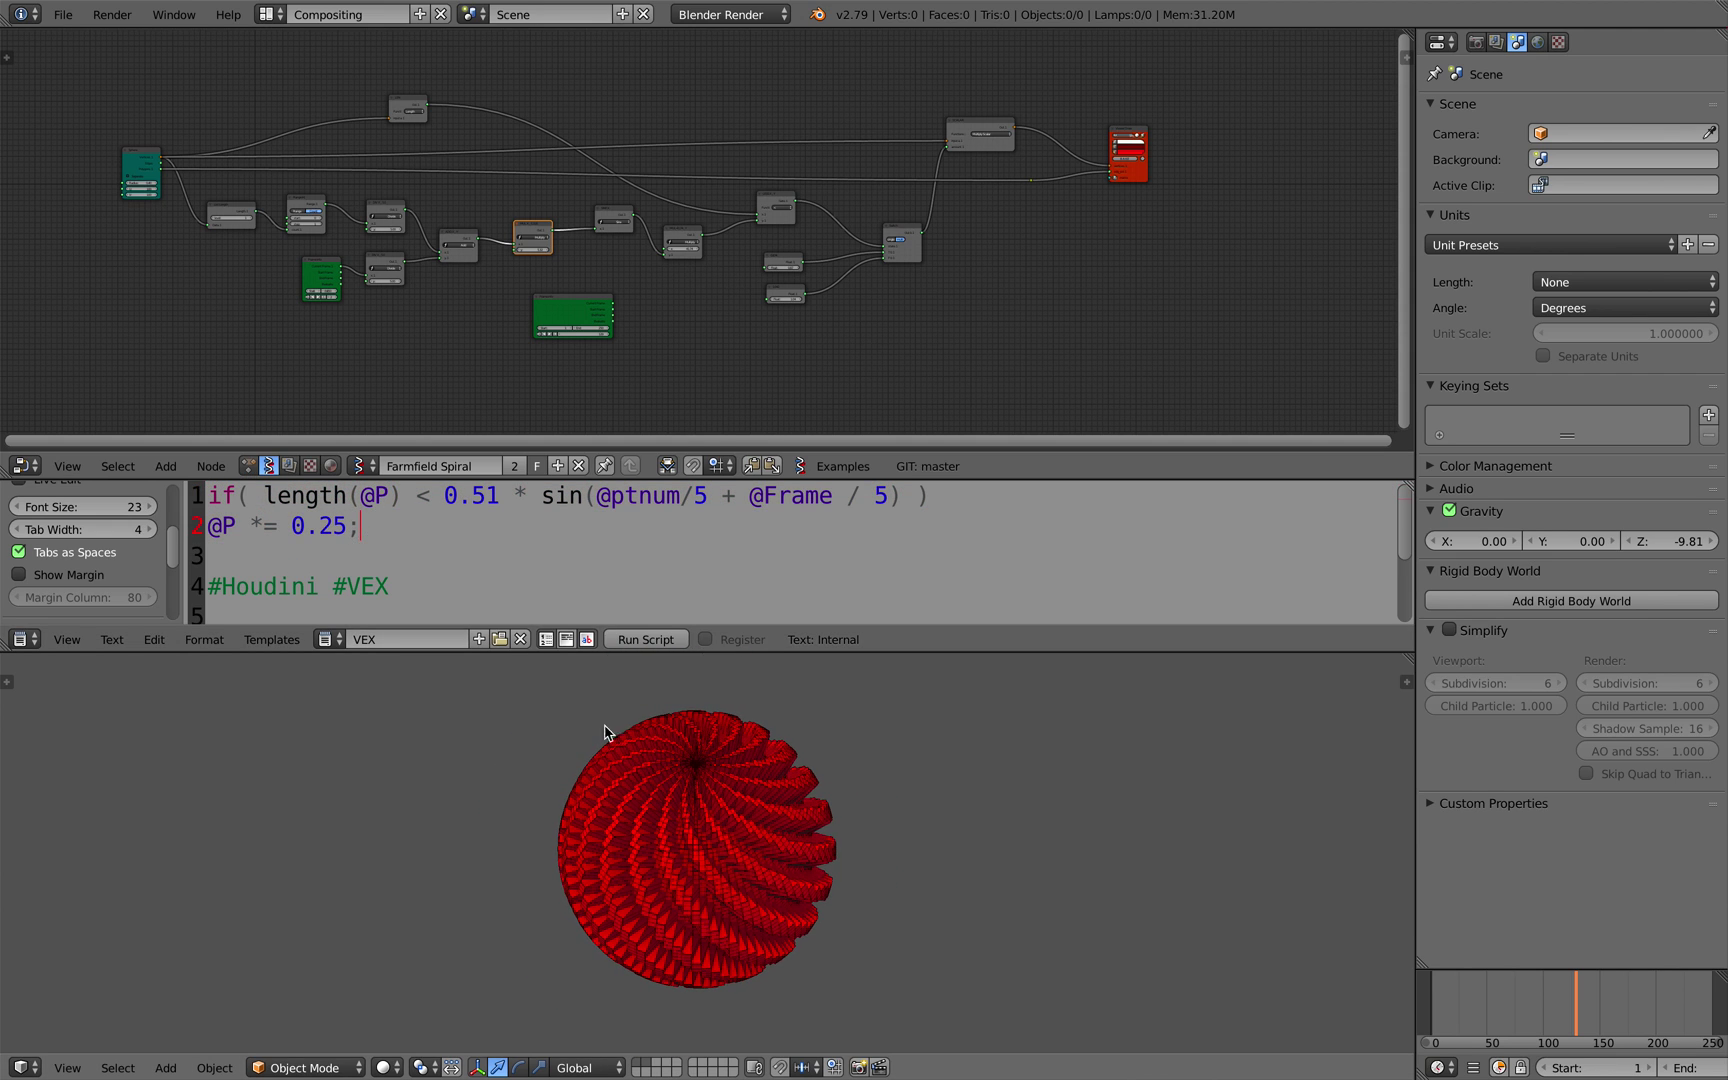
drag(362, 526, 235, 497)
click(350, 527)
drag(382, 528, 210, 492)
click(332, 517)
- Narrow the properties area further and fit the whole node tree into the widened node editor
key(Home)
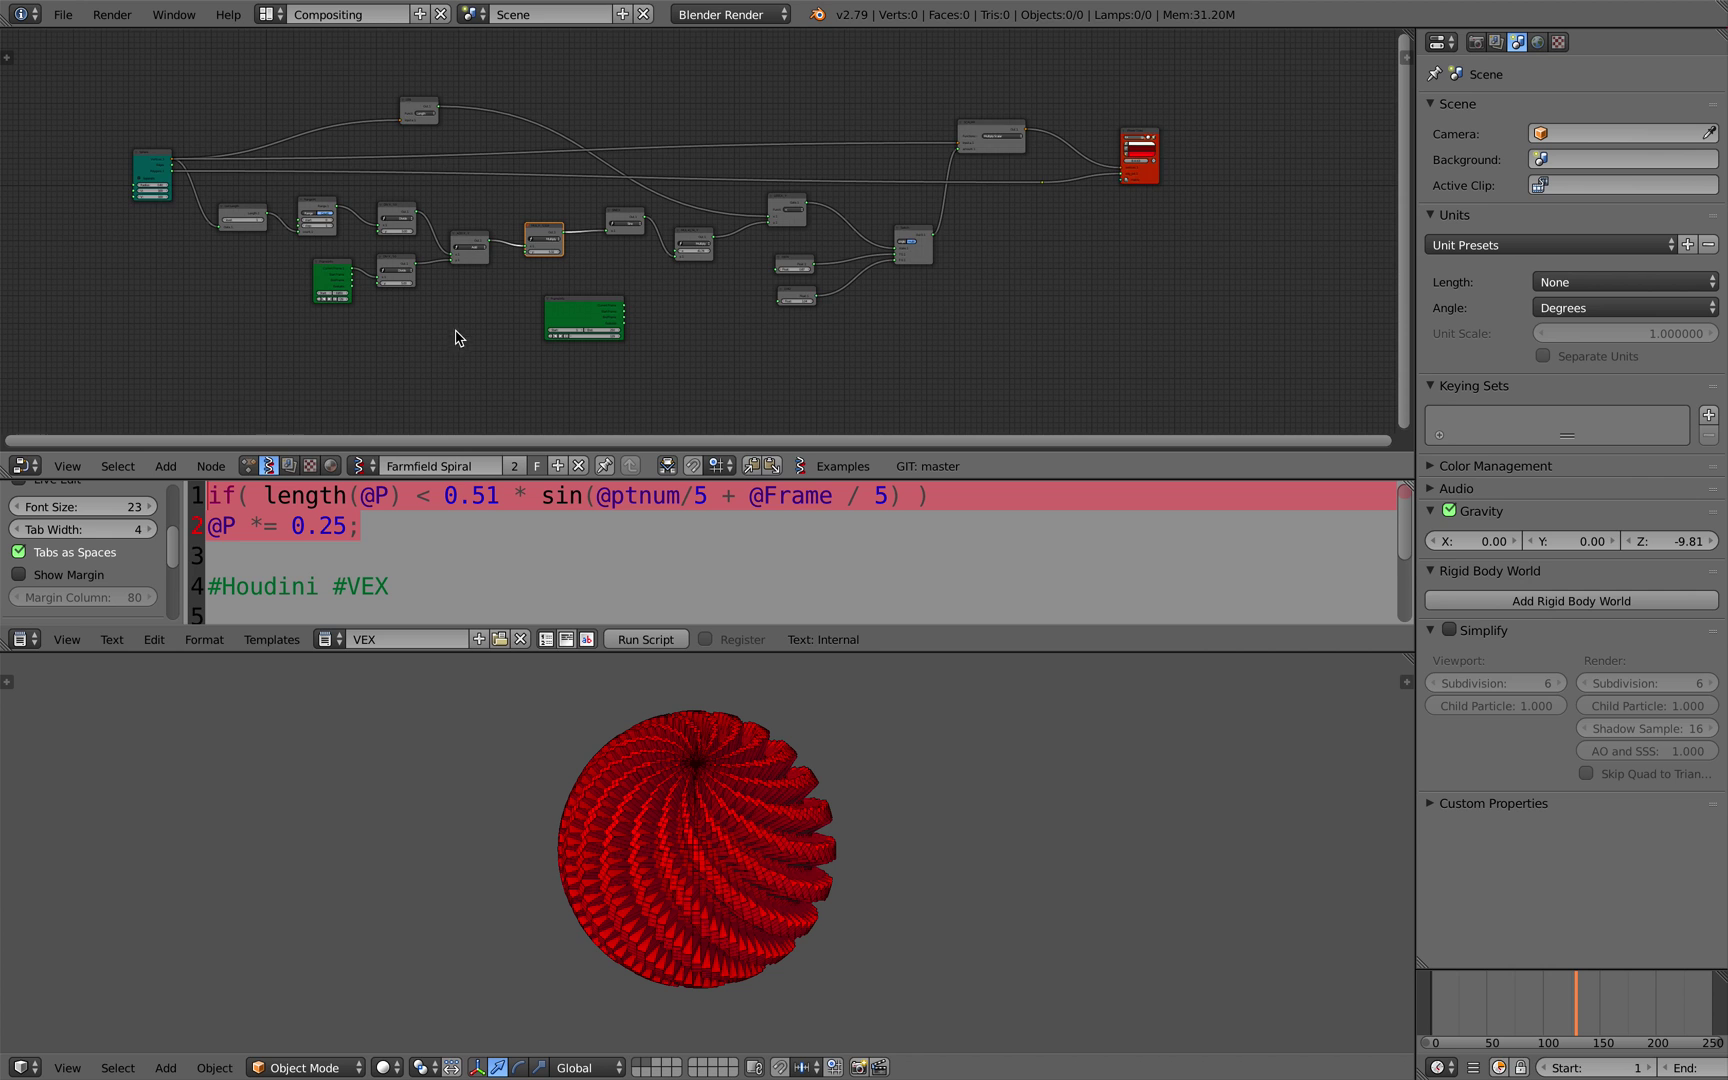
drag(1413, 313, 1630, 310)
key(Home)
click(717, 330)
scroll(737, 314, up, 2)
scroll(725, 300, down, 2)
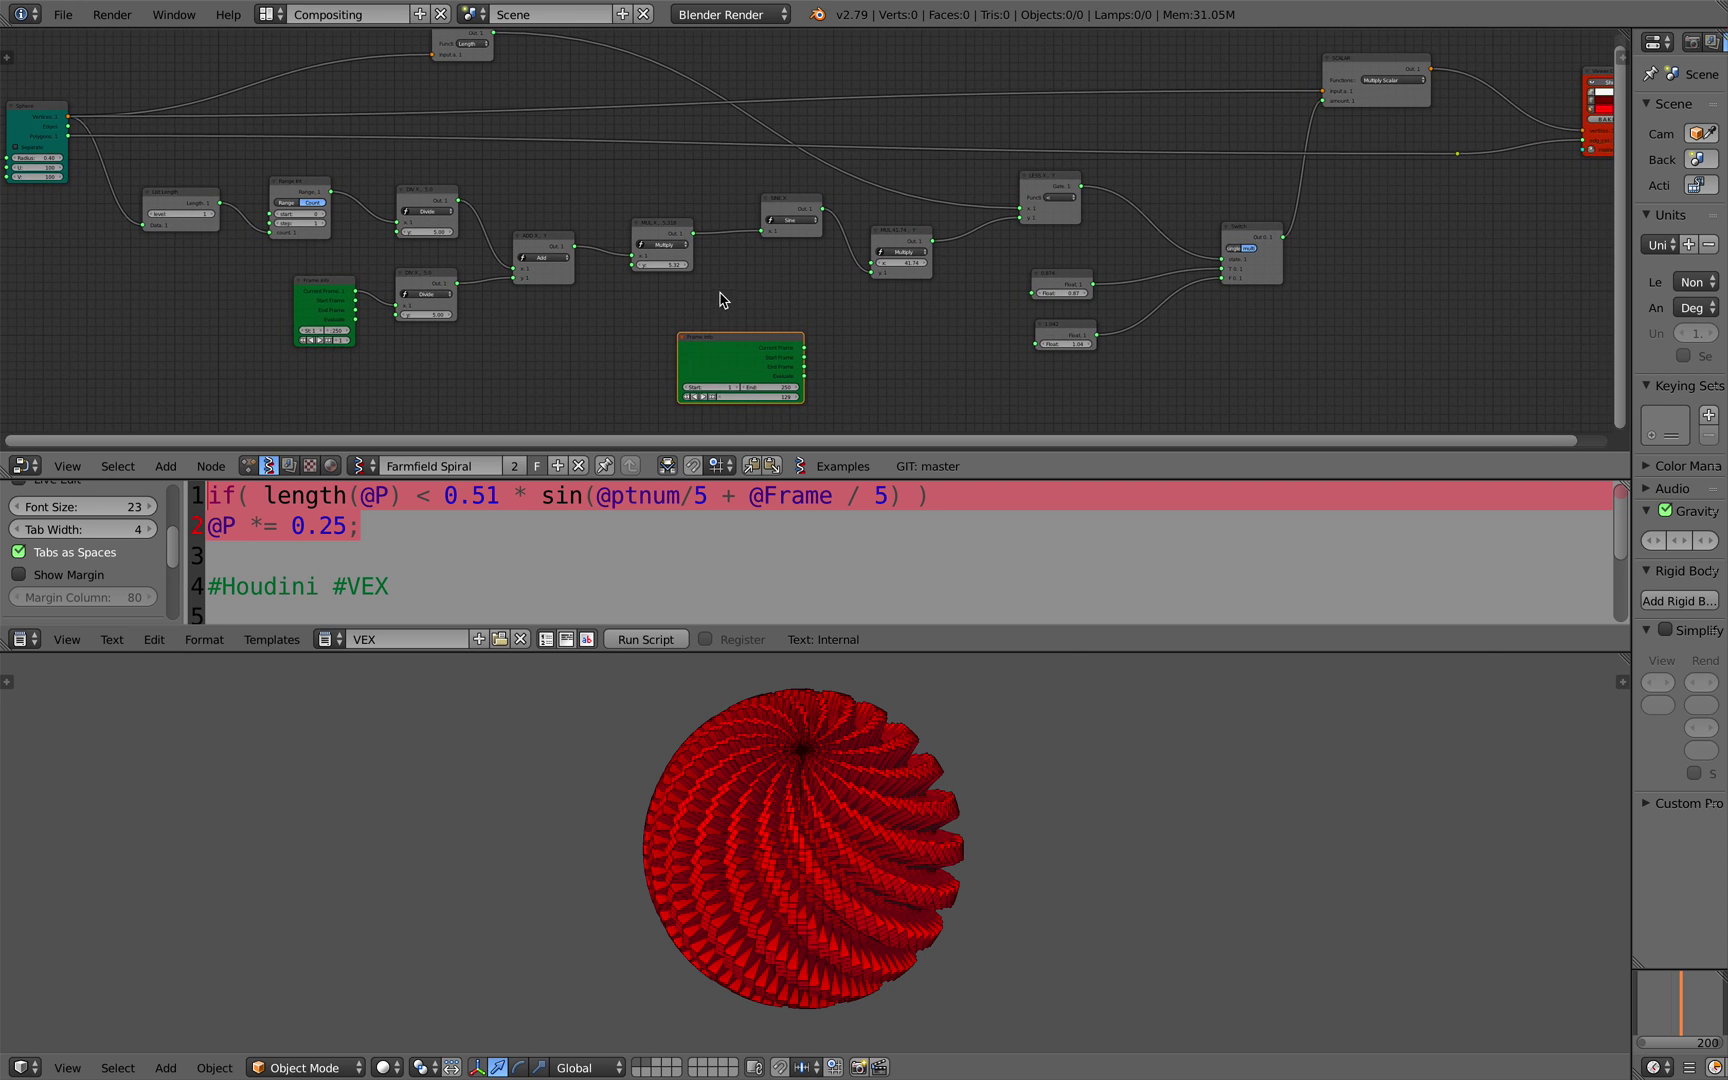
click(580, 530)
triple_click(362, 527)
click(378, 518)
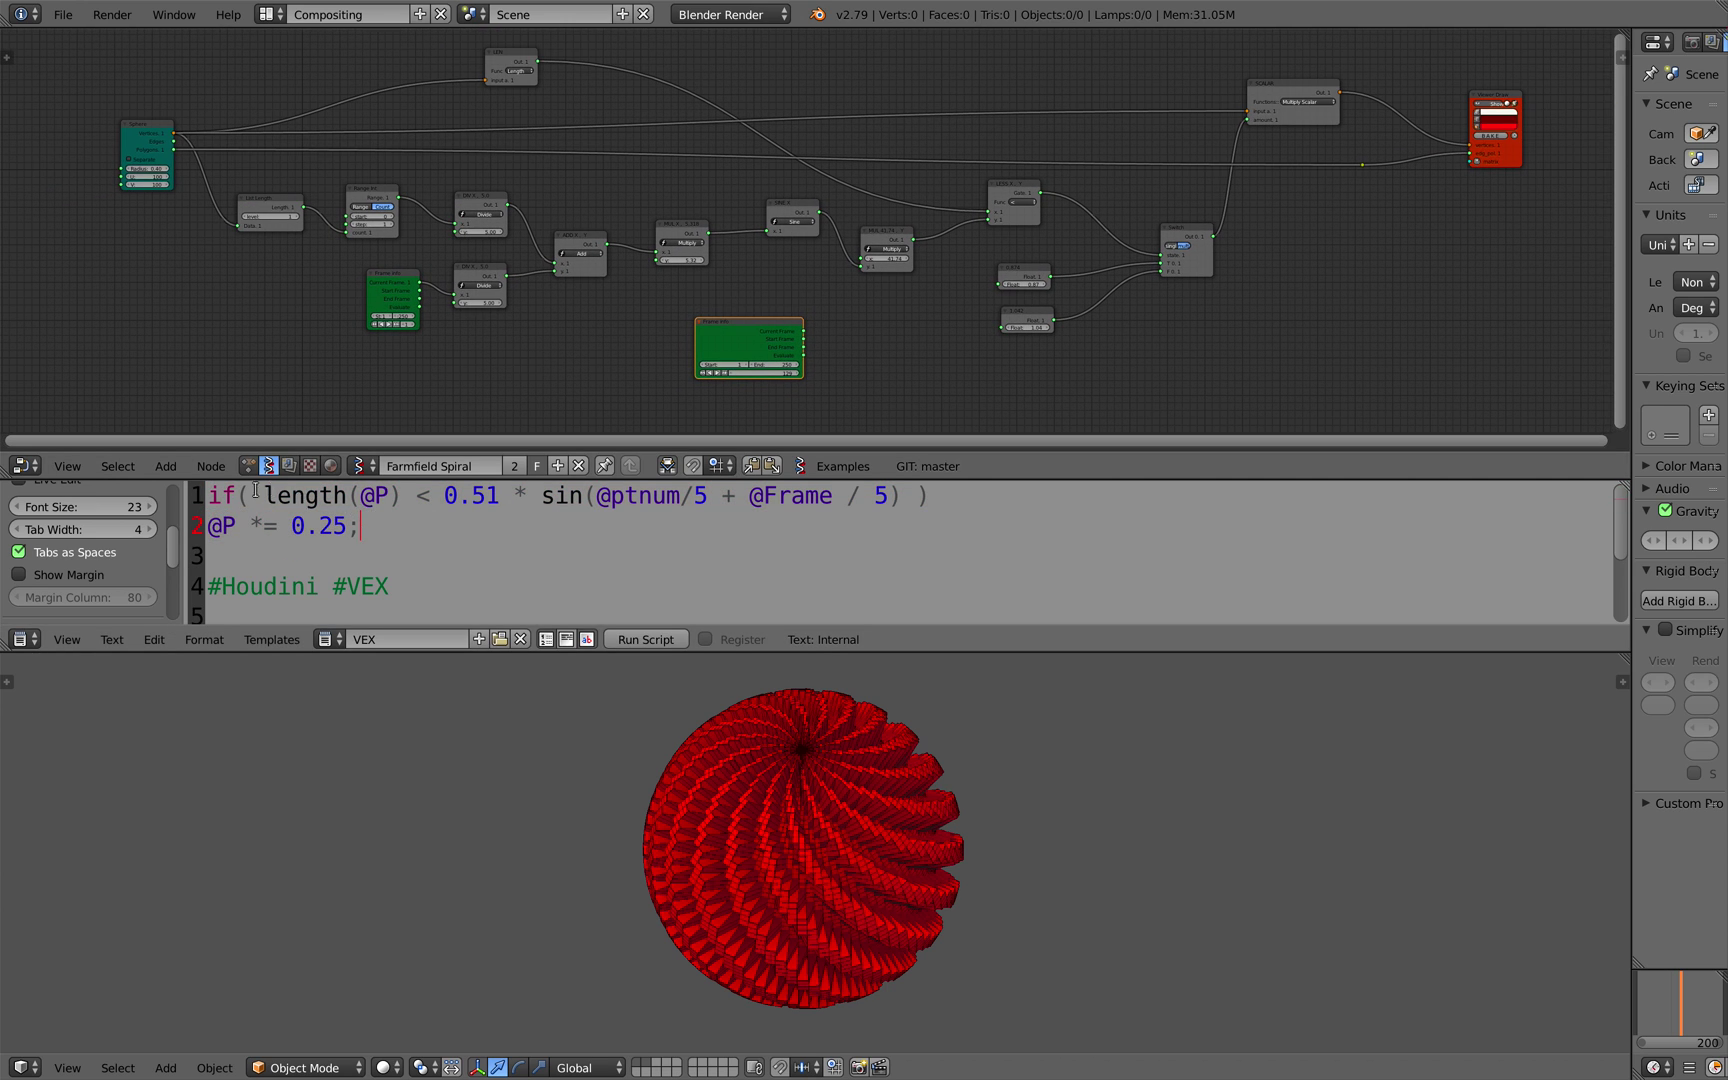
drag(206, 492, 362, 527)
click(430, 497)
double_click(376, 494)
click(606, 496)
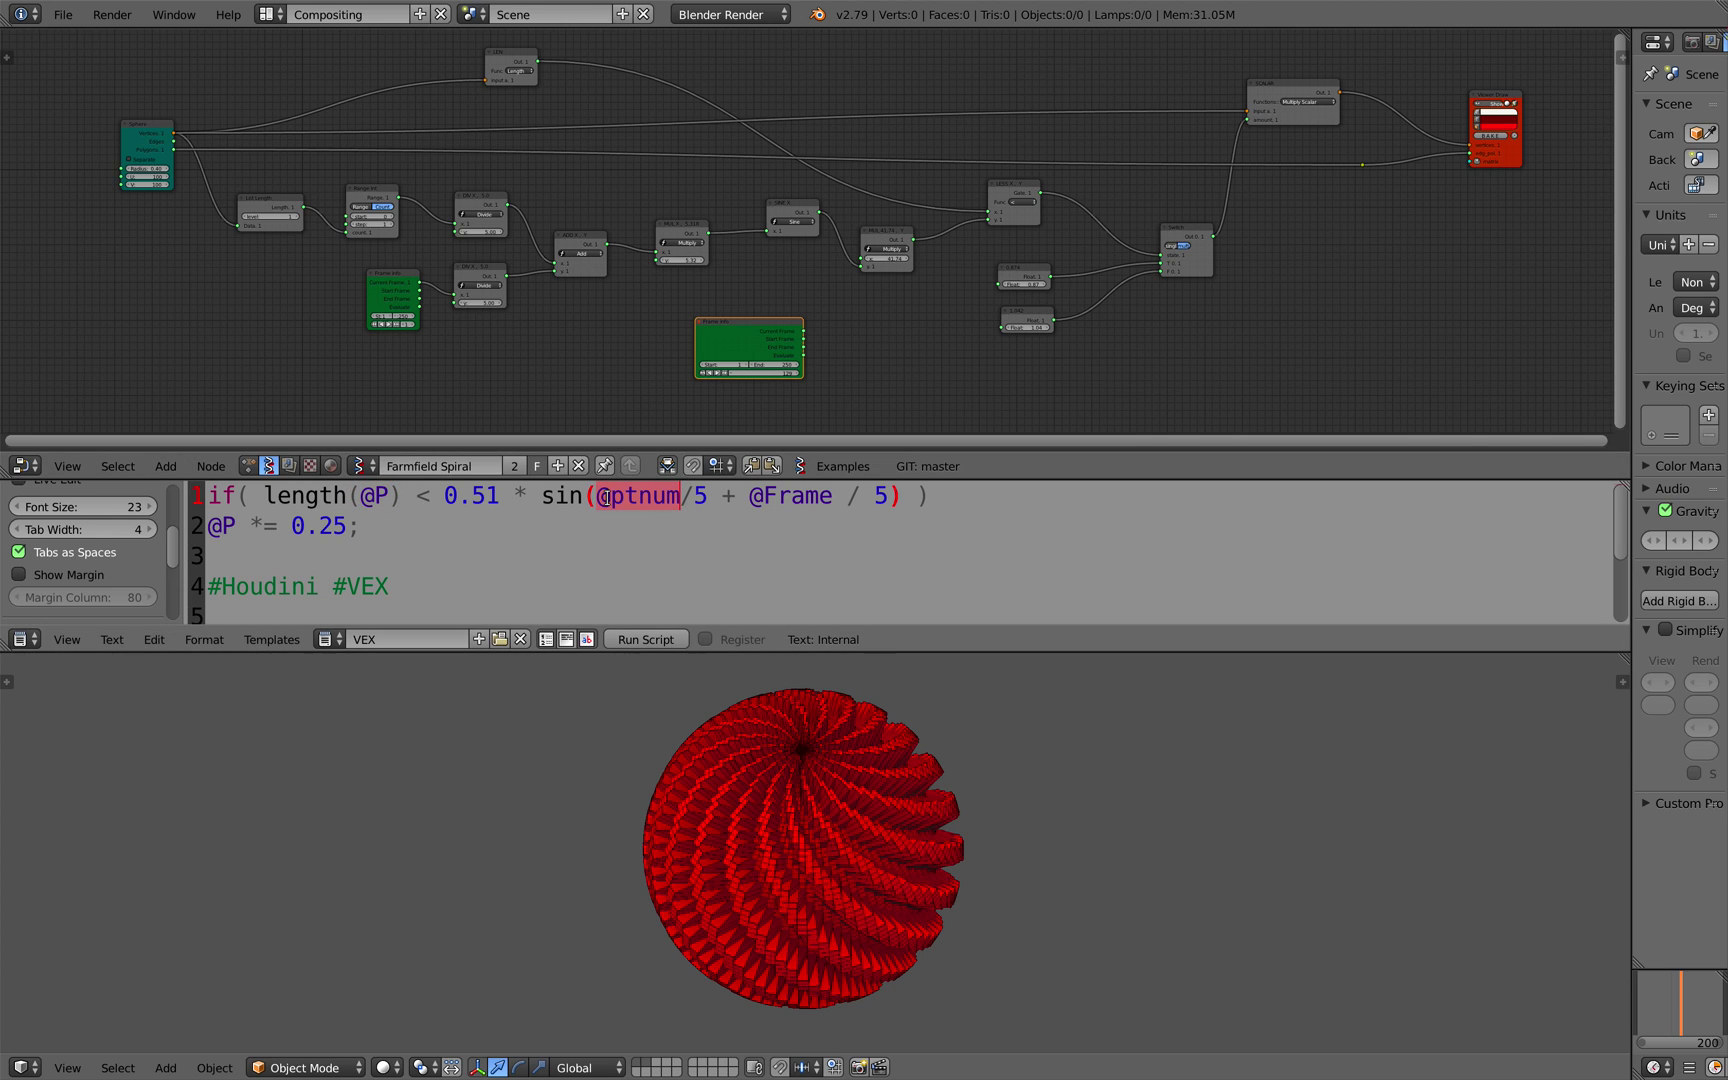
drag(751, 496, 833, 496)
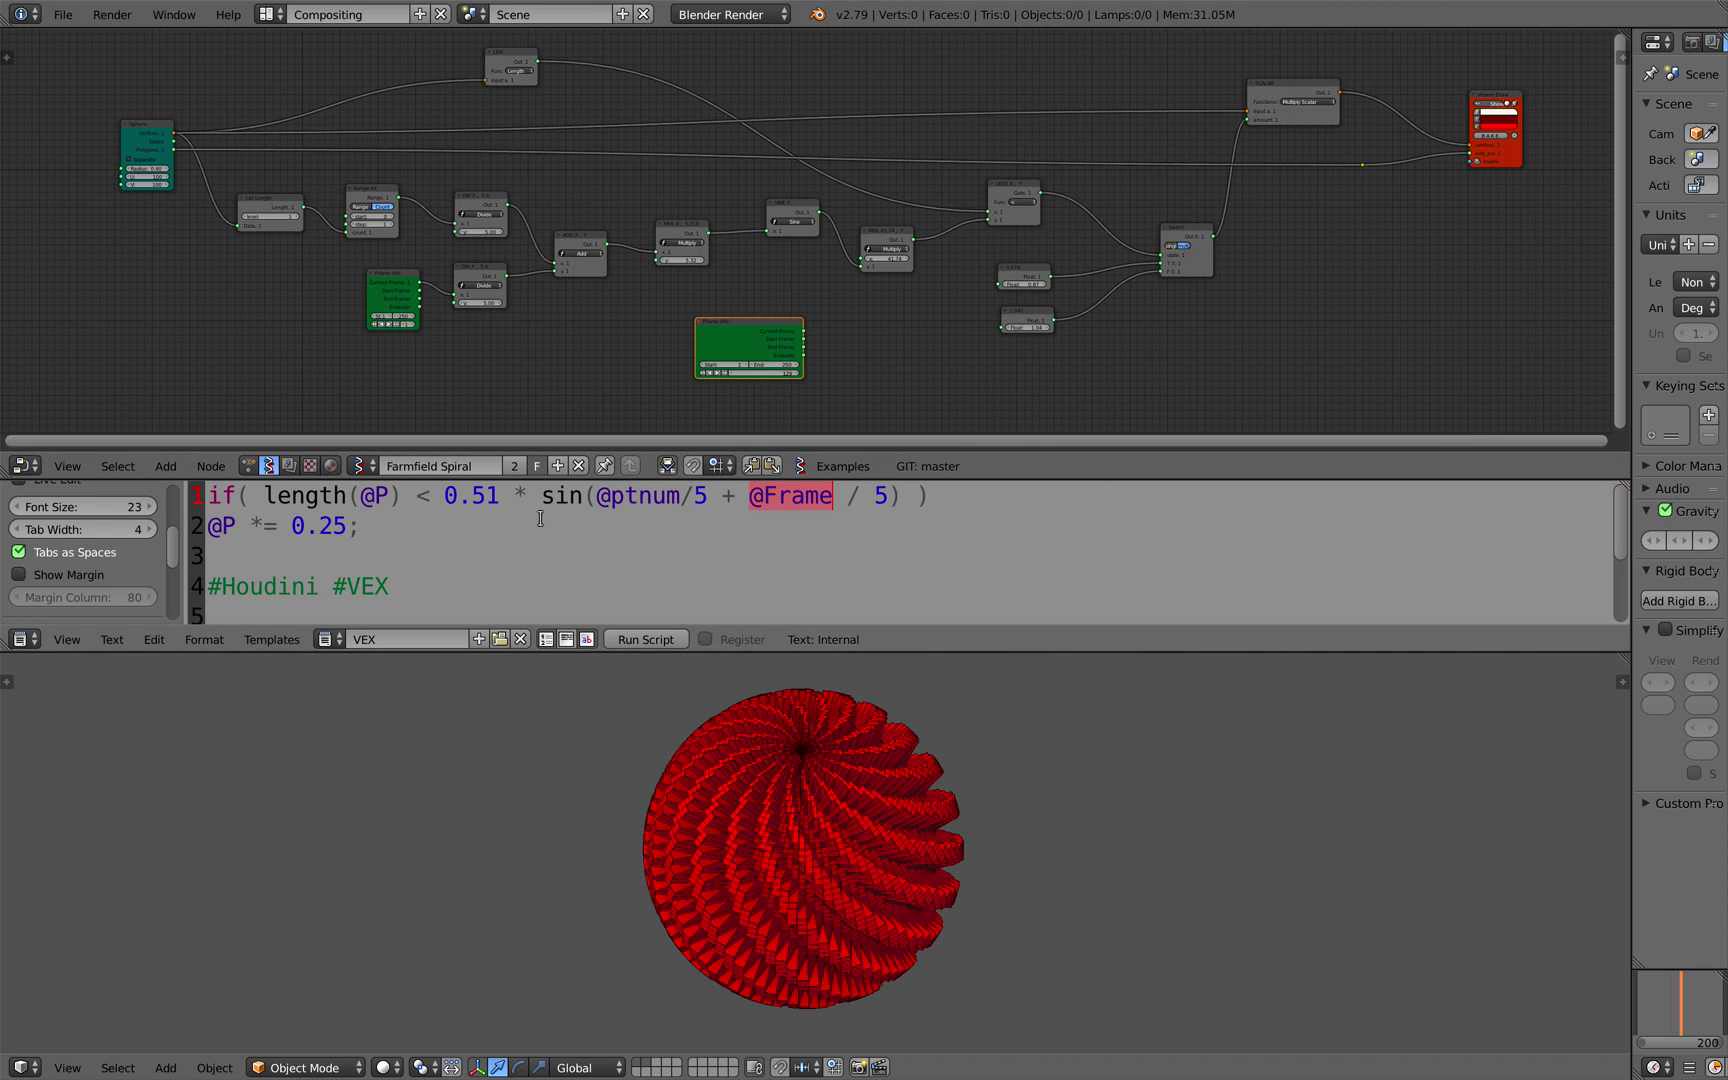
drag(237, 524, 199, 524)
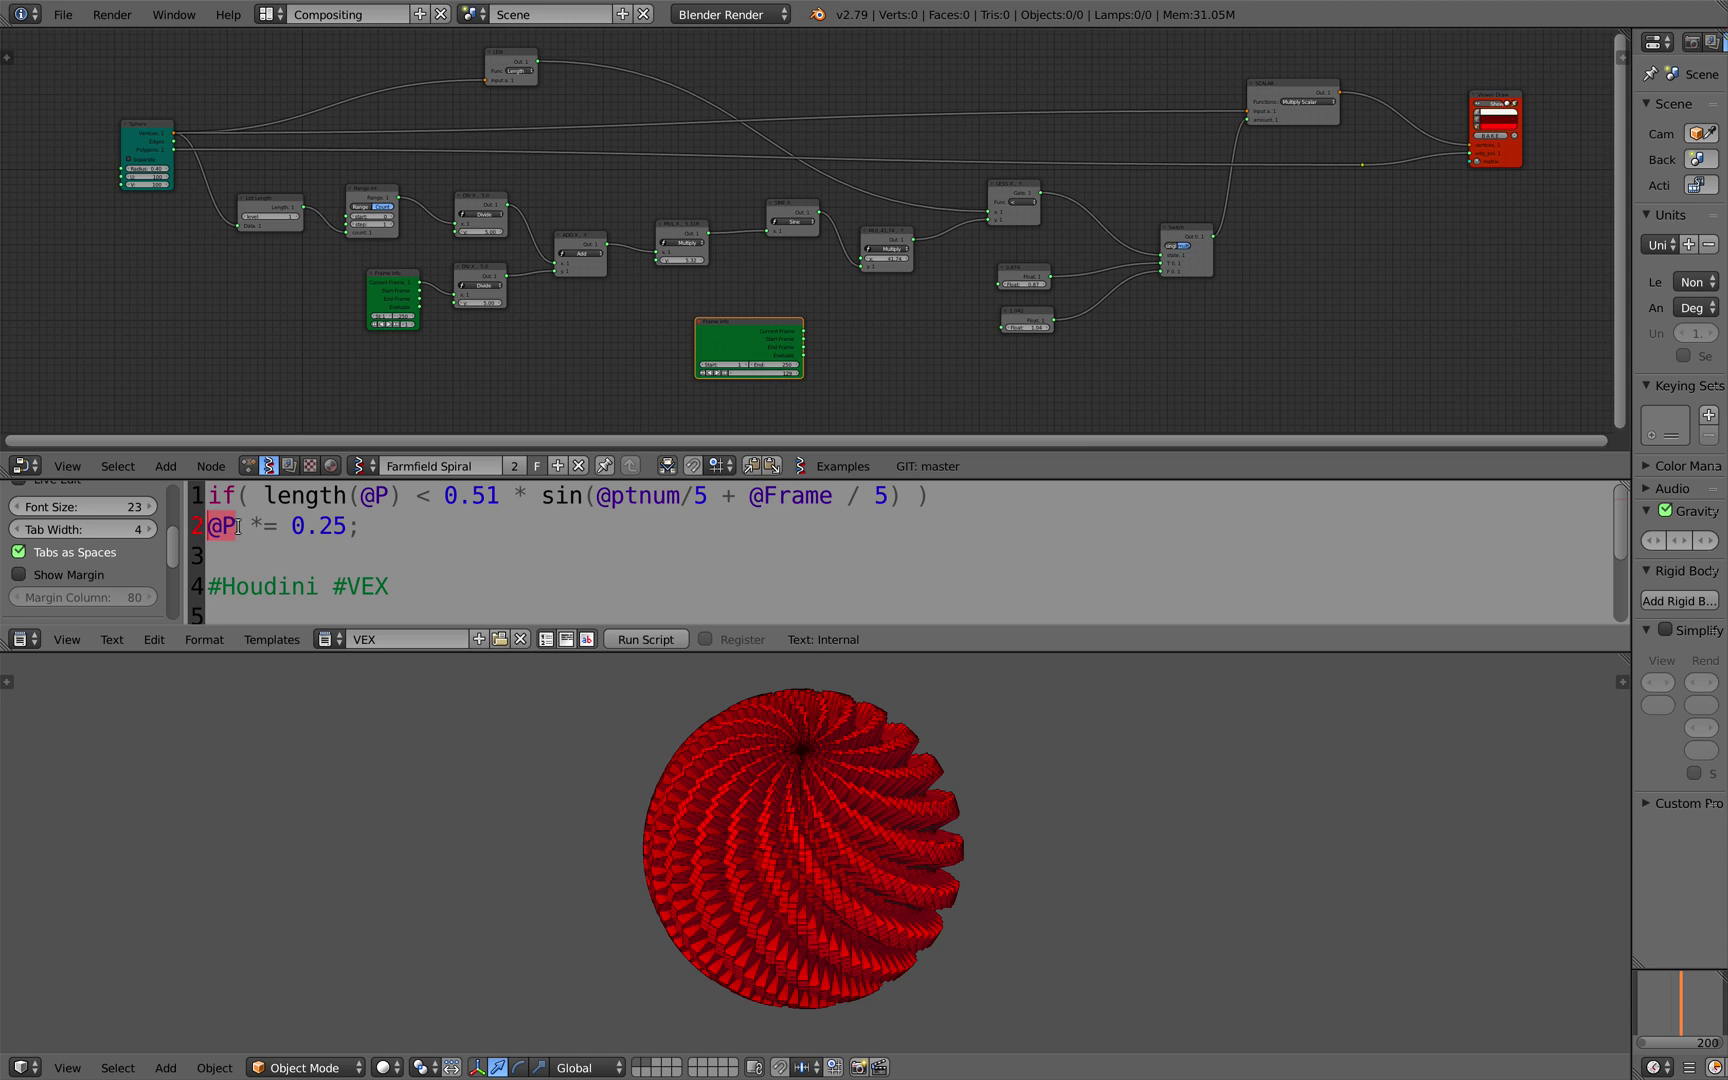
drag(358, 524, 191, 523)
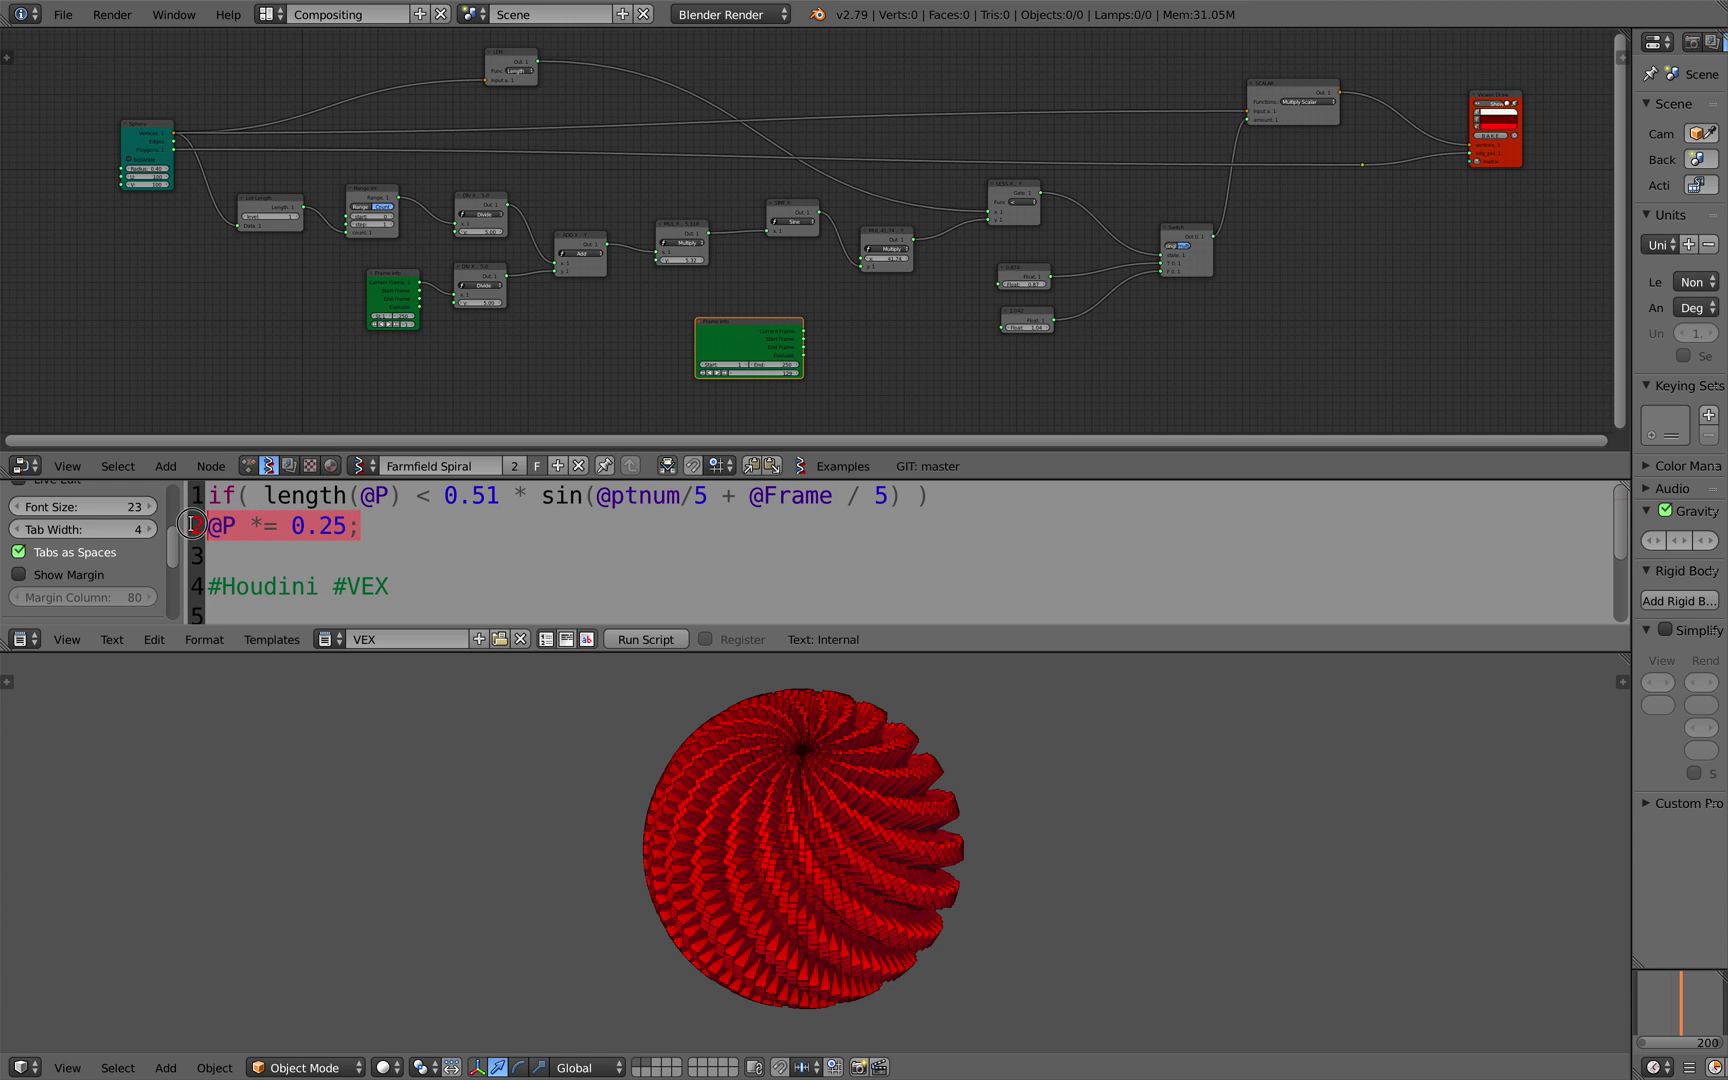
- Indent the line "@P *= 0.25;" beneath the if statement and highlight the condition and the indented statement
click(327, 524)
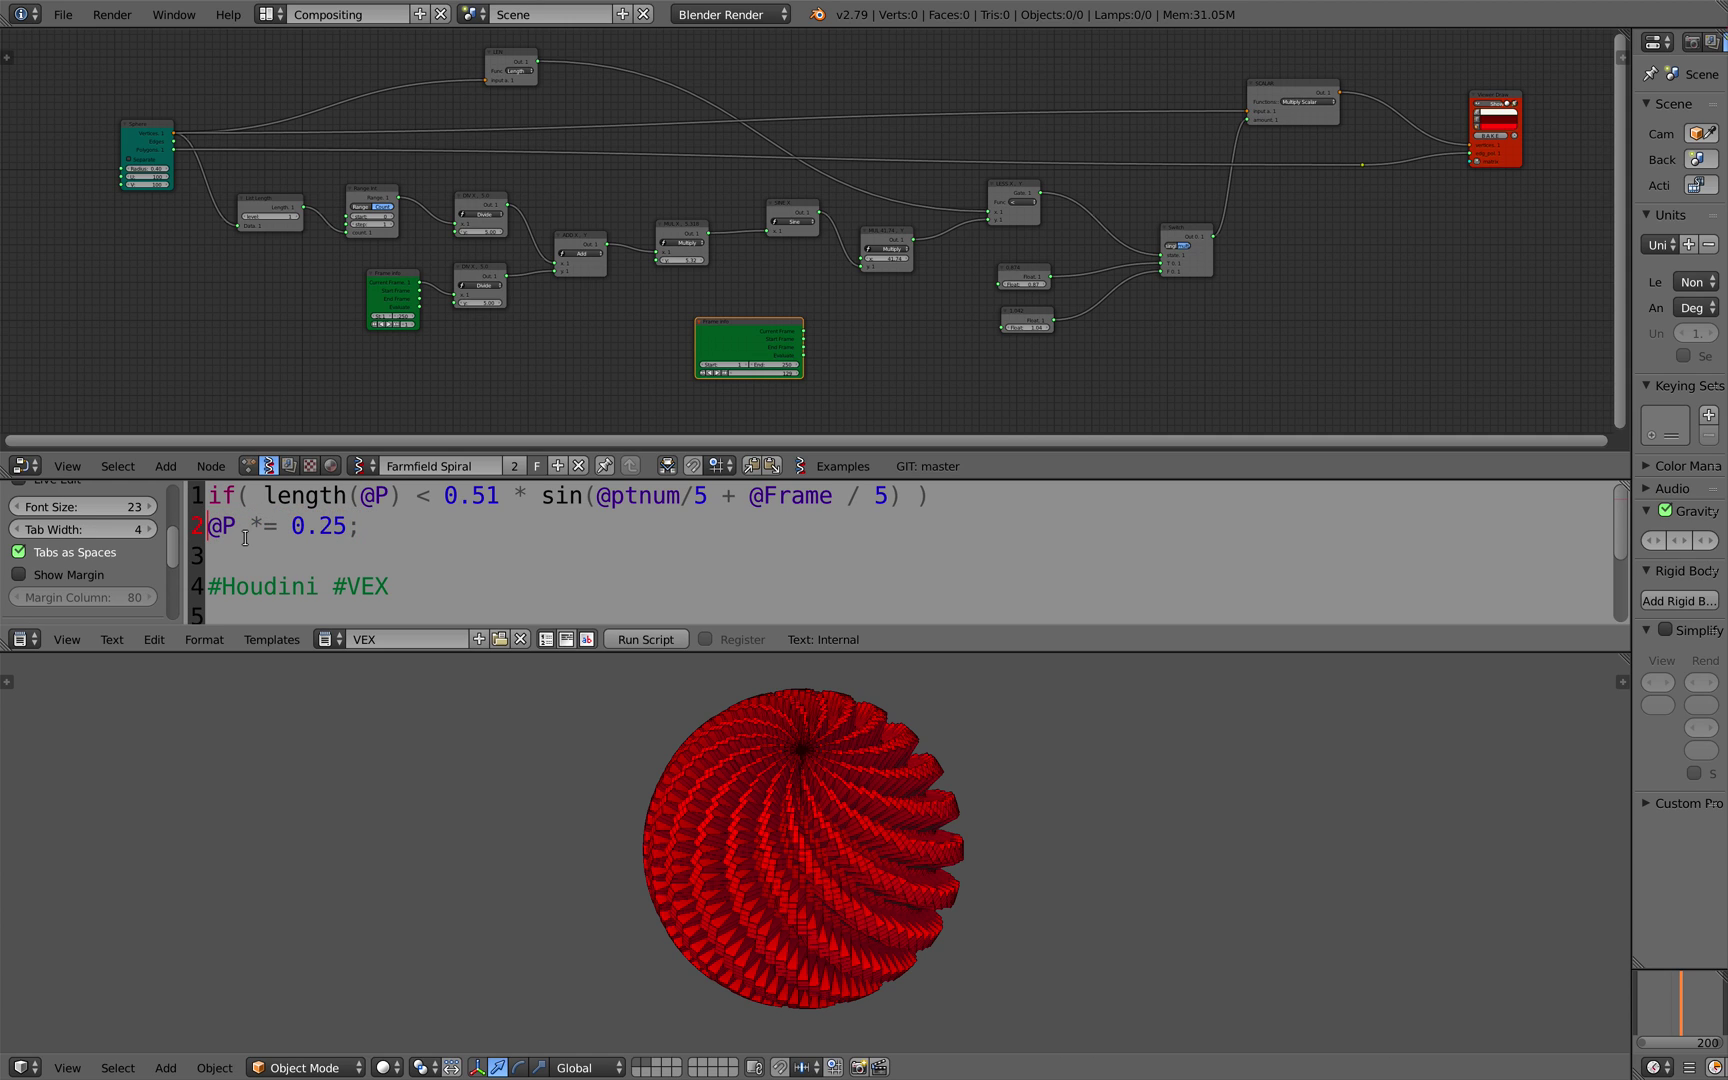
drag(265, 490, 914, 485)
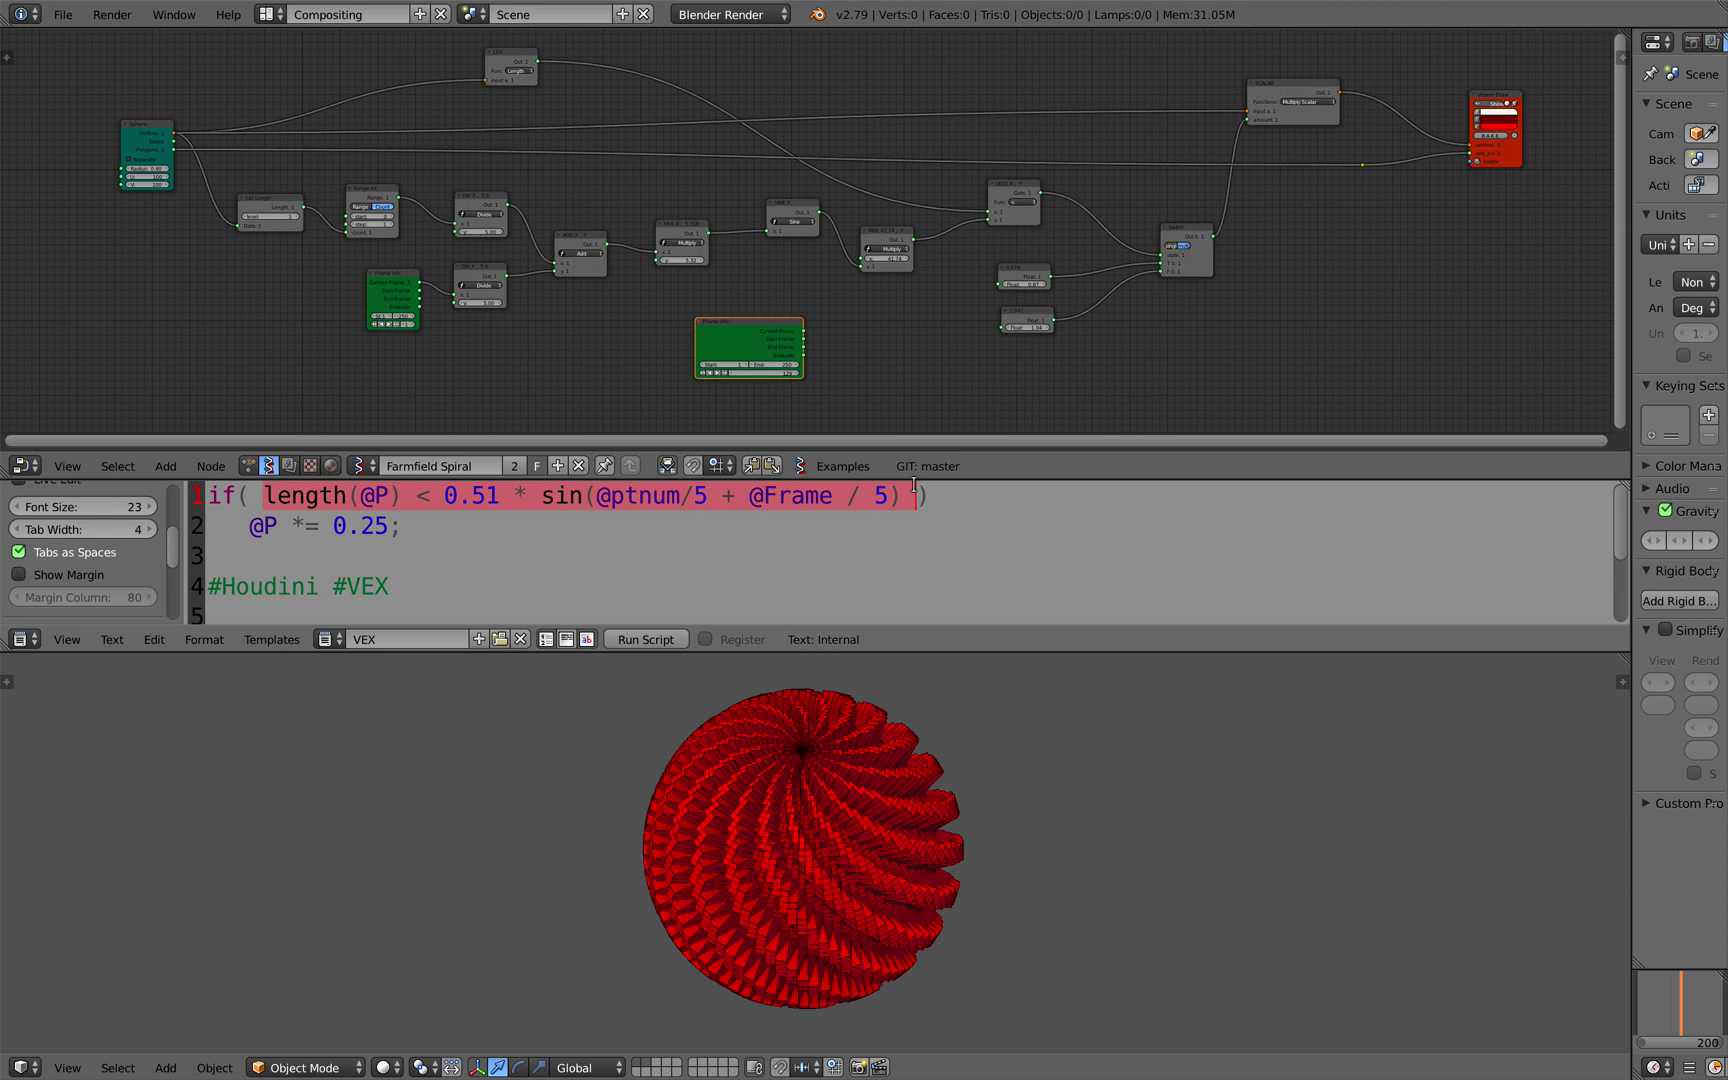
click(274, 525)
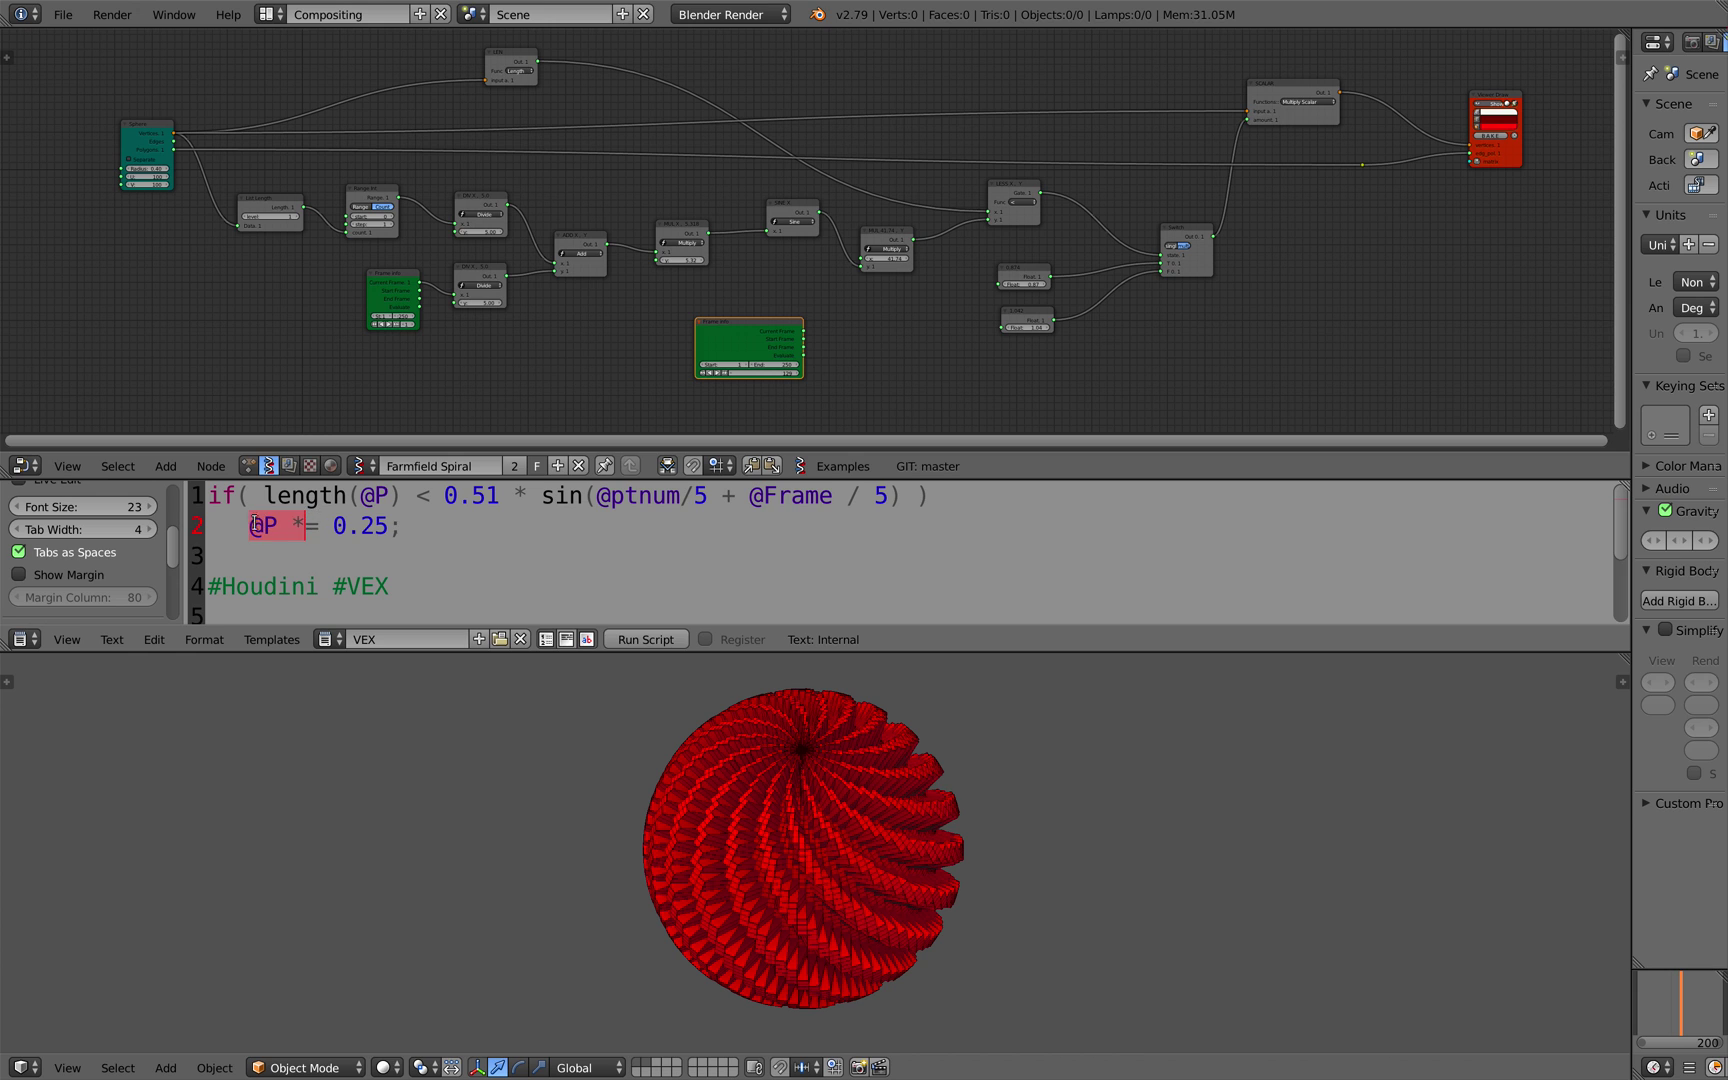
drag(305, 523, 391, 528)
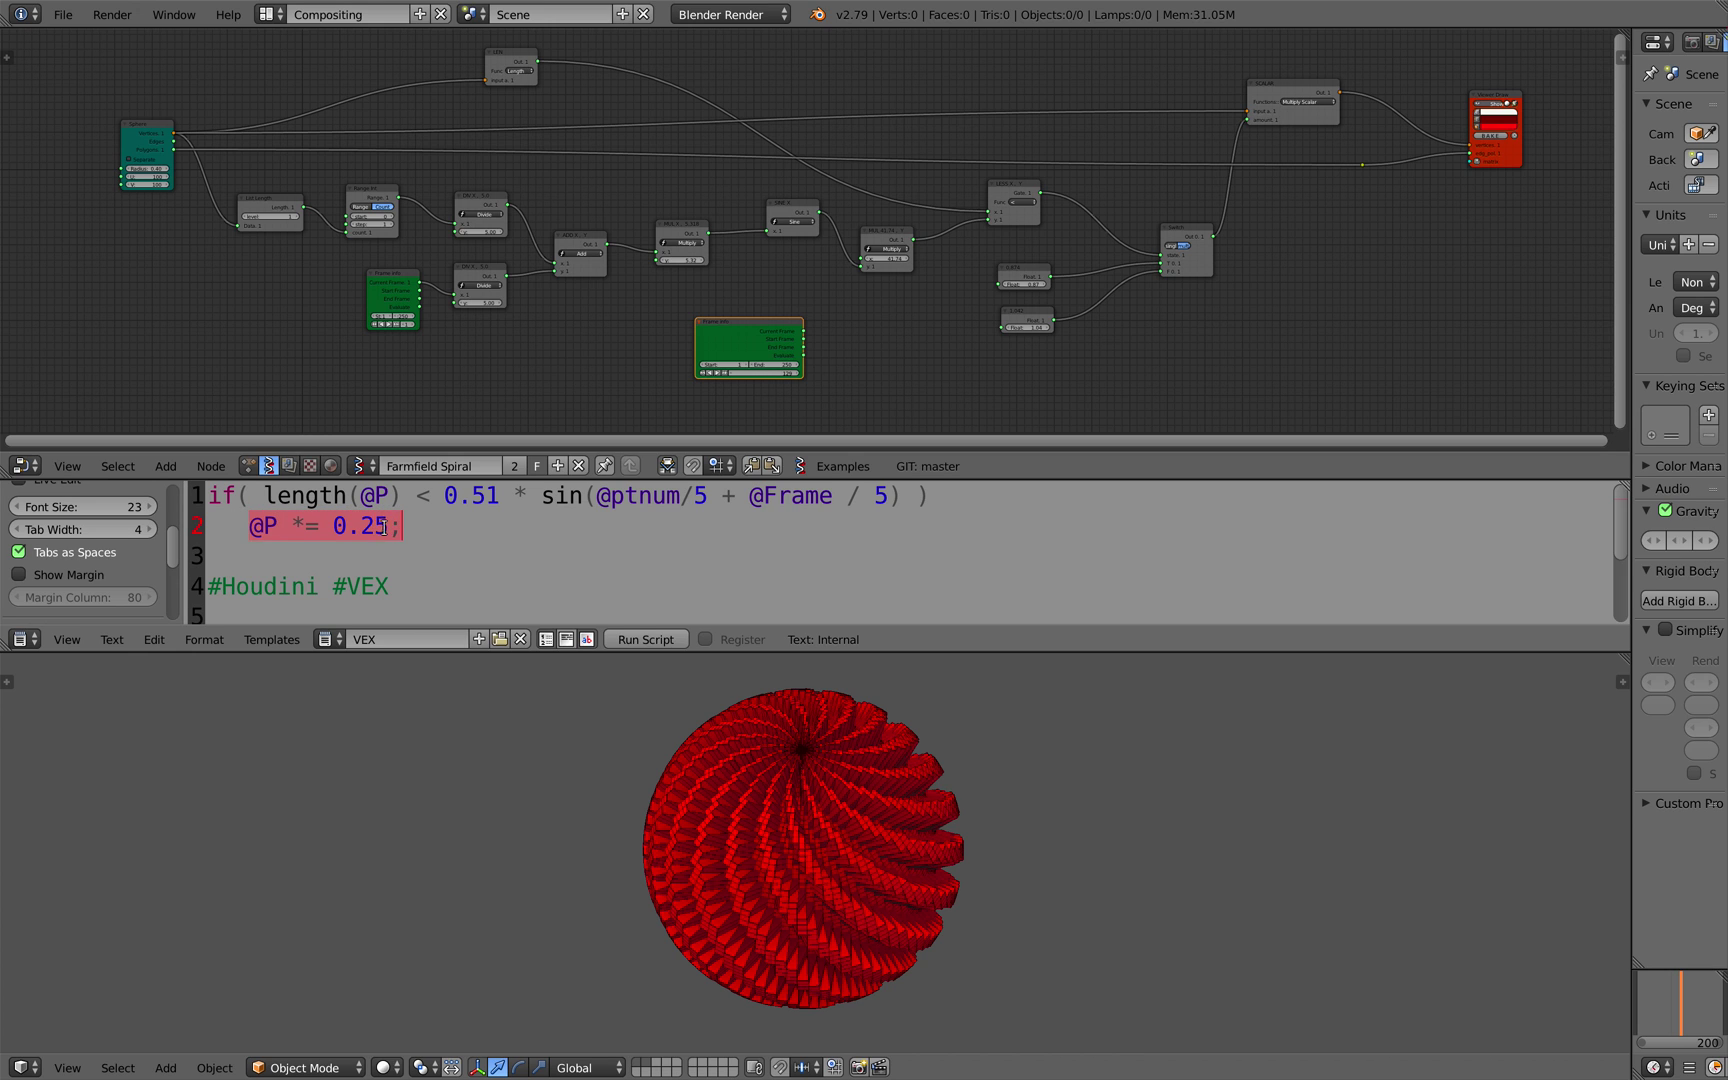
- Set the float node feeding the Switch node's T input to 0.25 and inspect the sphere
middle_drag(832, 264, 621, 260)
scroll(714, 266, up, 14)
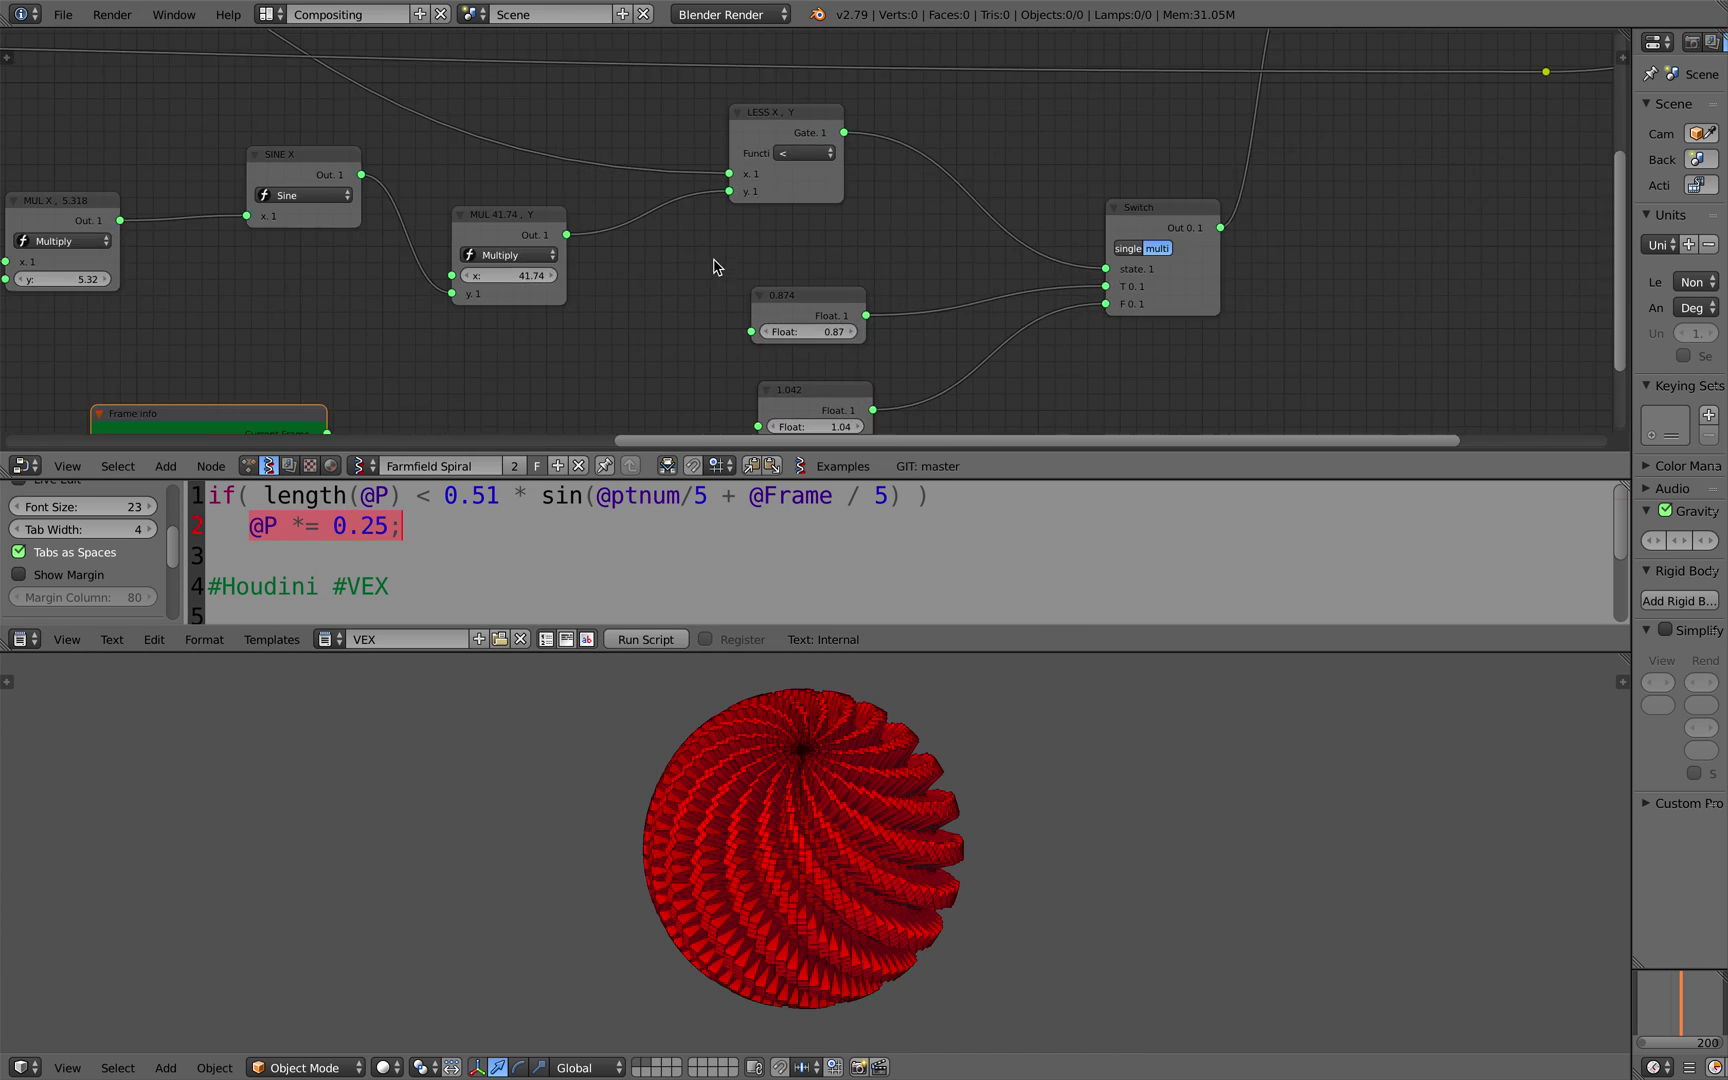
click(800, 362)
text(.2)
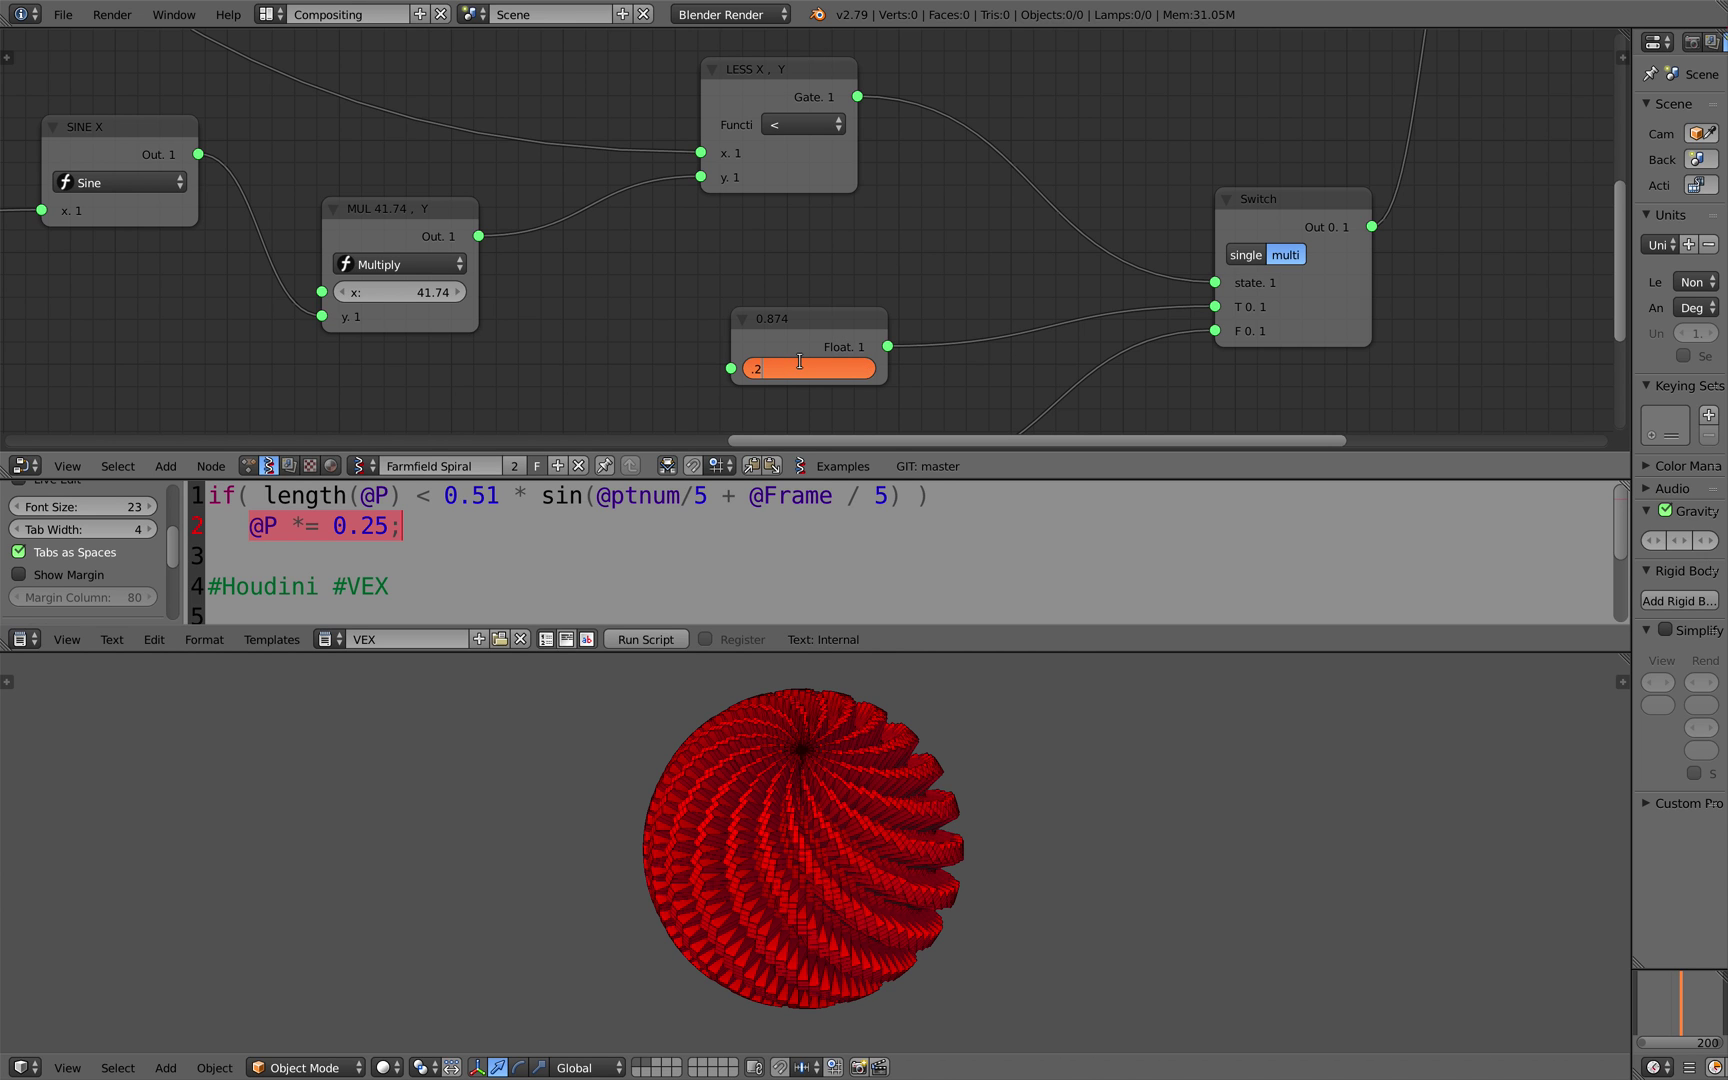
text(5)
key(Return)
middle_drag(856, 675, 850, 757)
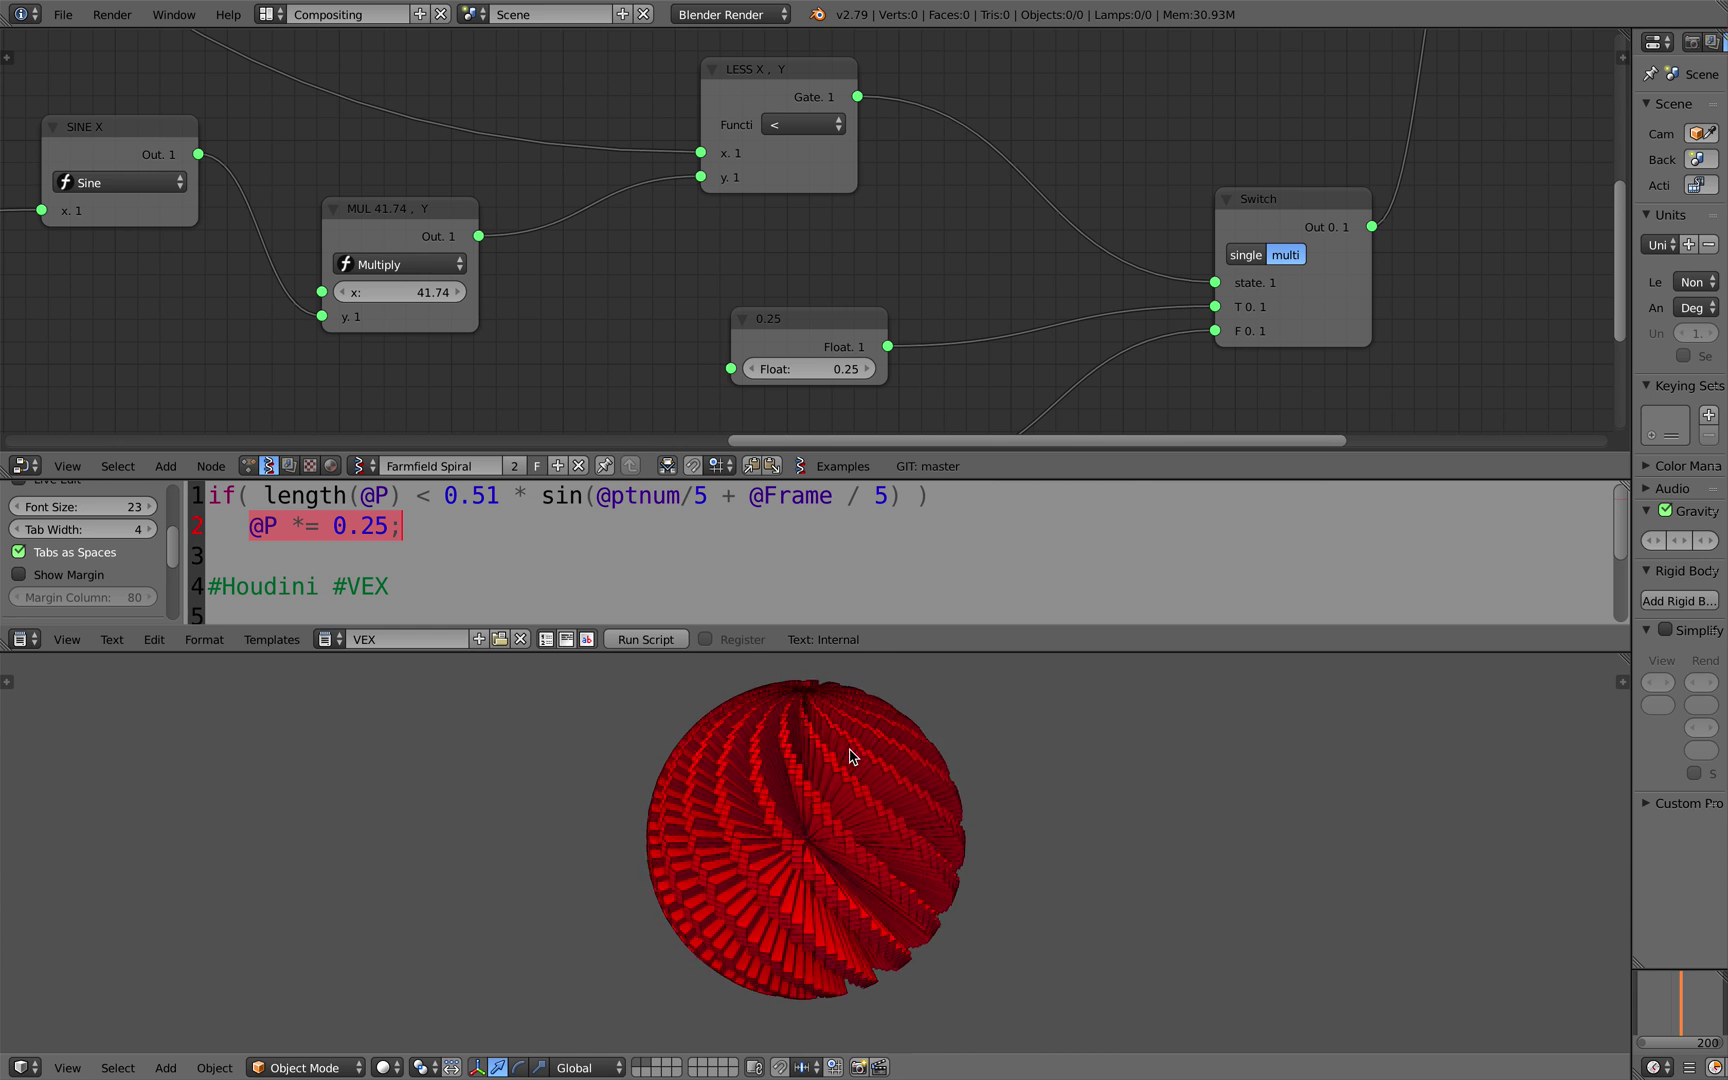
scroll(590, 374, down, 3)
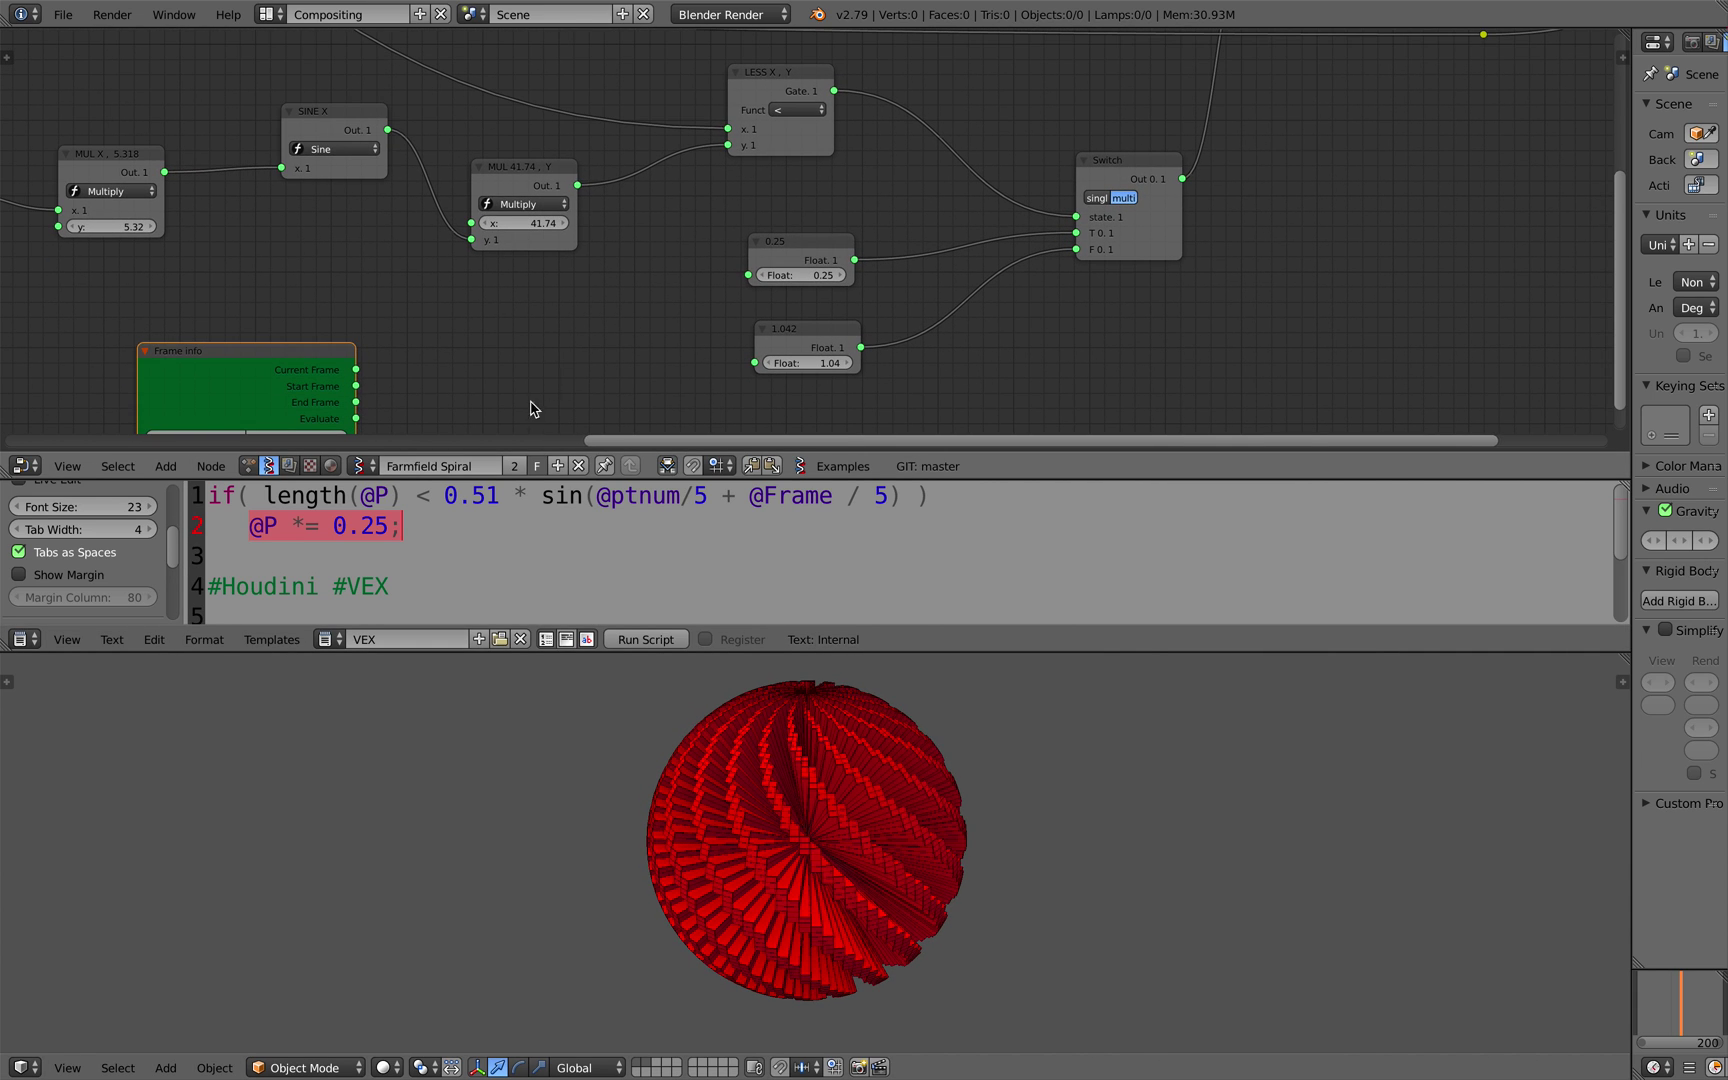
- Compare the if condition and the @P multiplication in the code with the matching nodes in the tree
click(407, 524)
drag(395, 525, 202, 494)
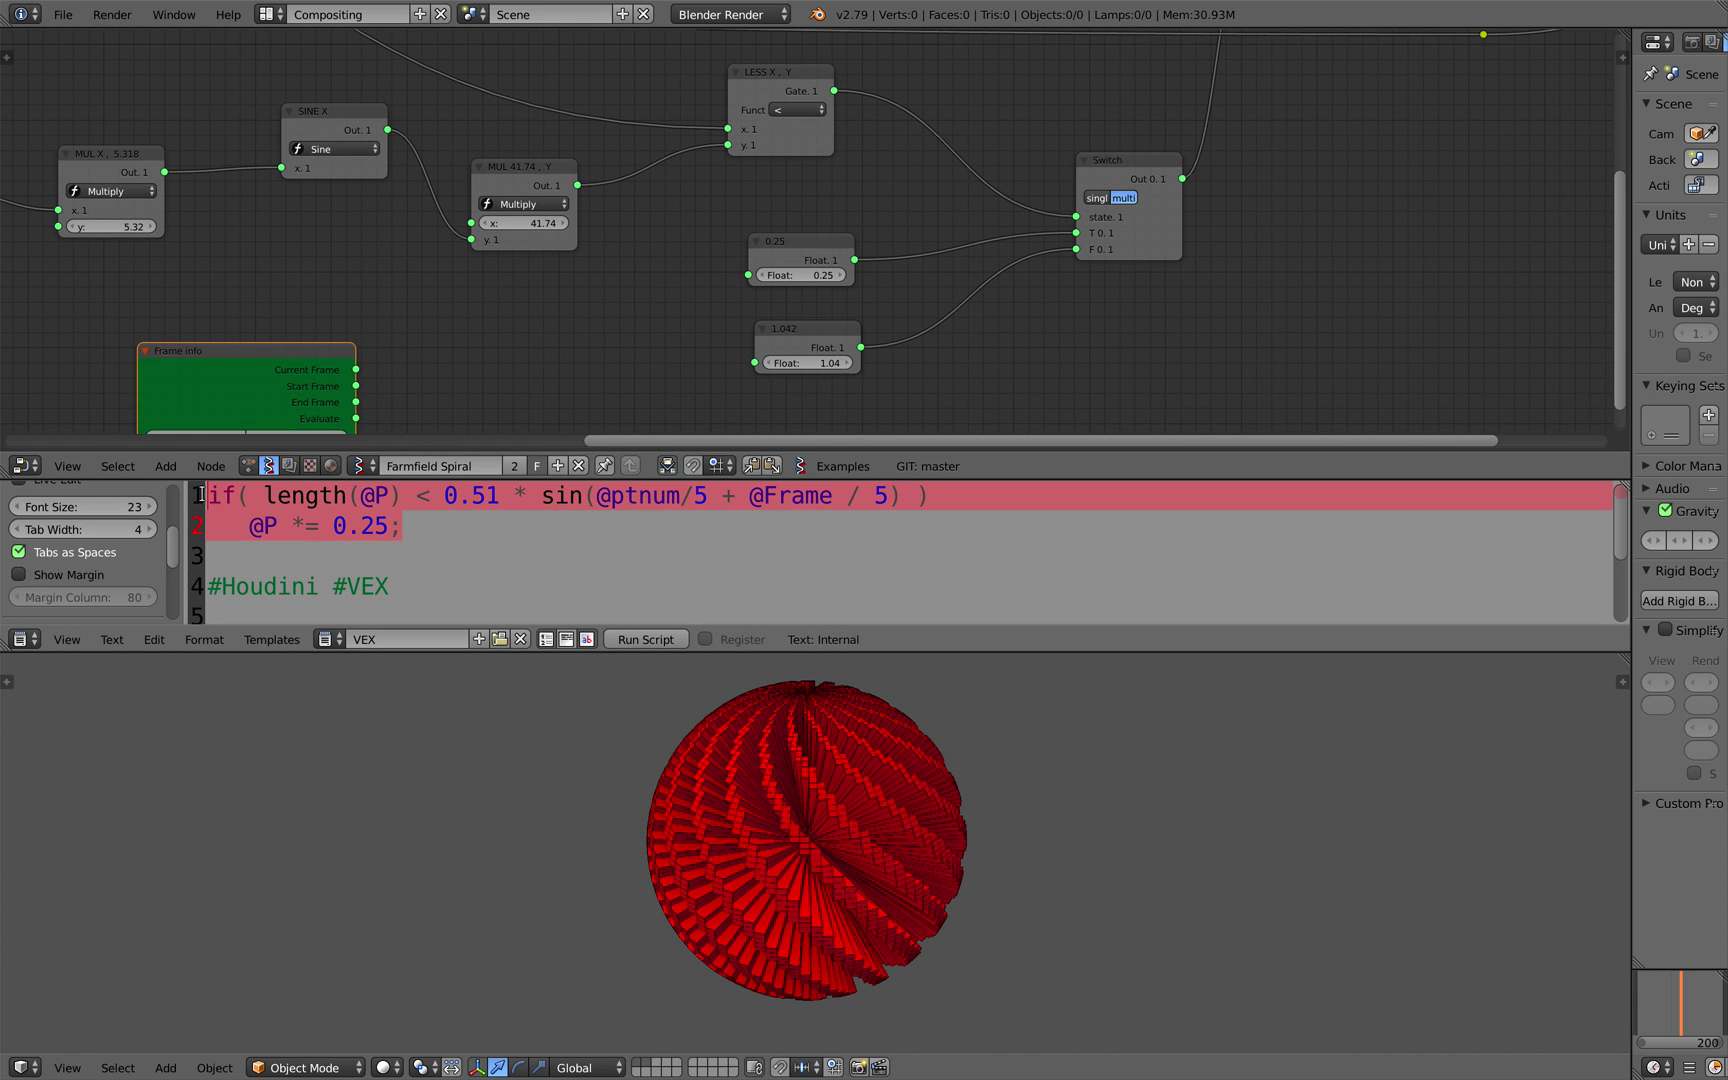
scroll(714, 210, down, 2)
middle_drag(701, 294, 776, 294)
scroll(602, 284, up, 1)
middle_drag(626, 313, 688, 321)
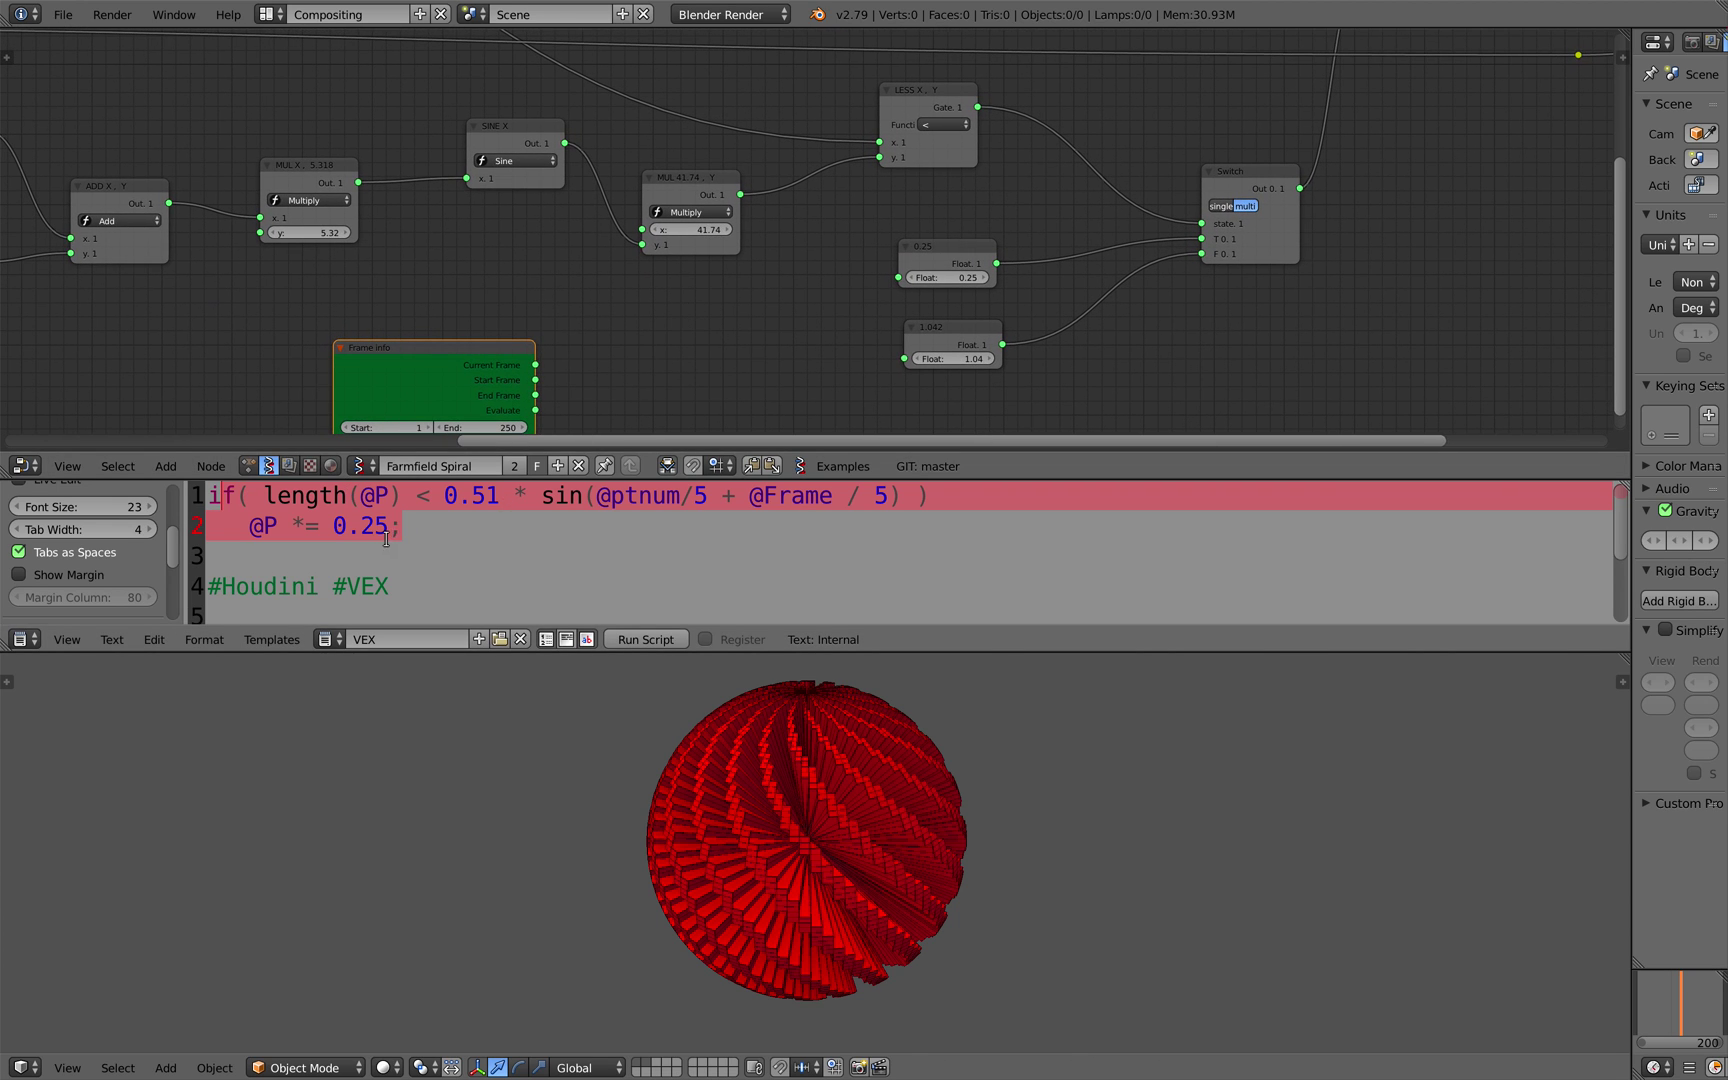
drag(250, 526, 418, 524)
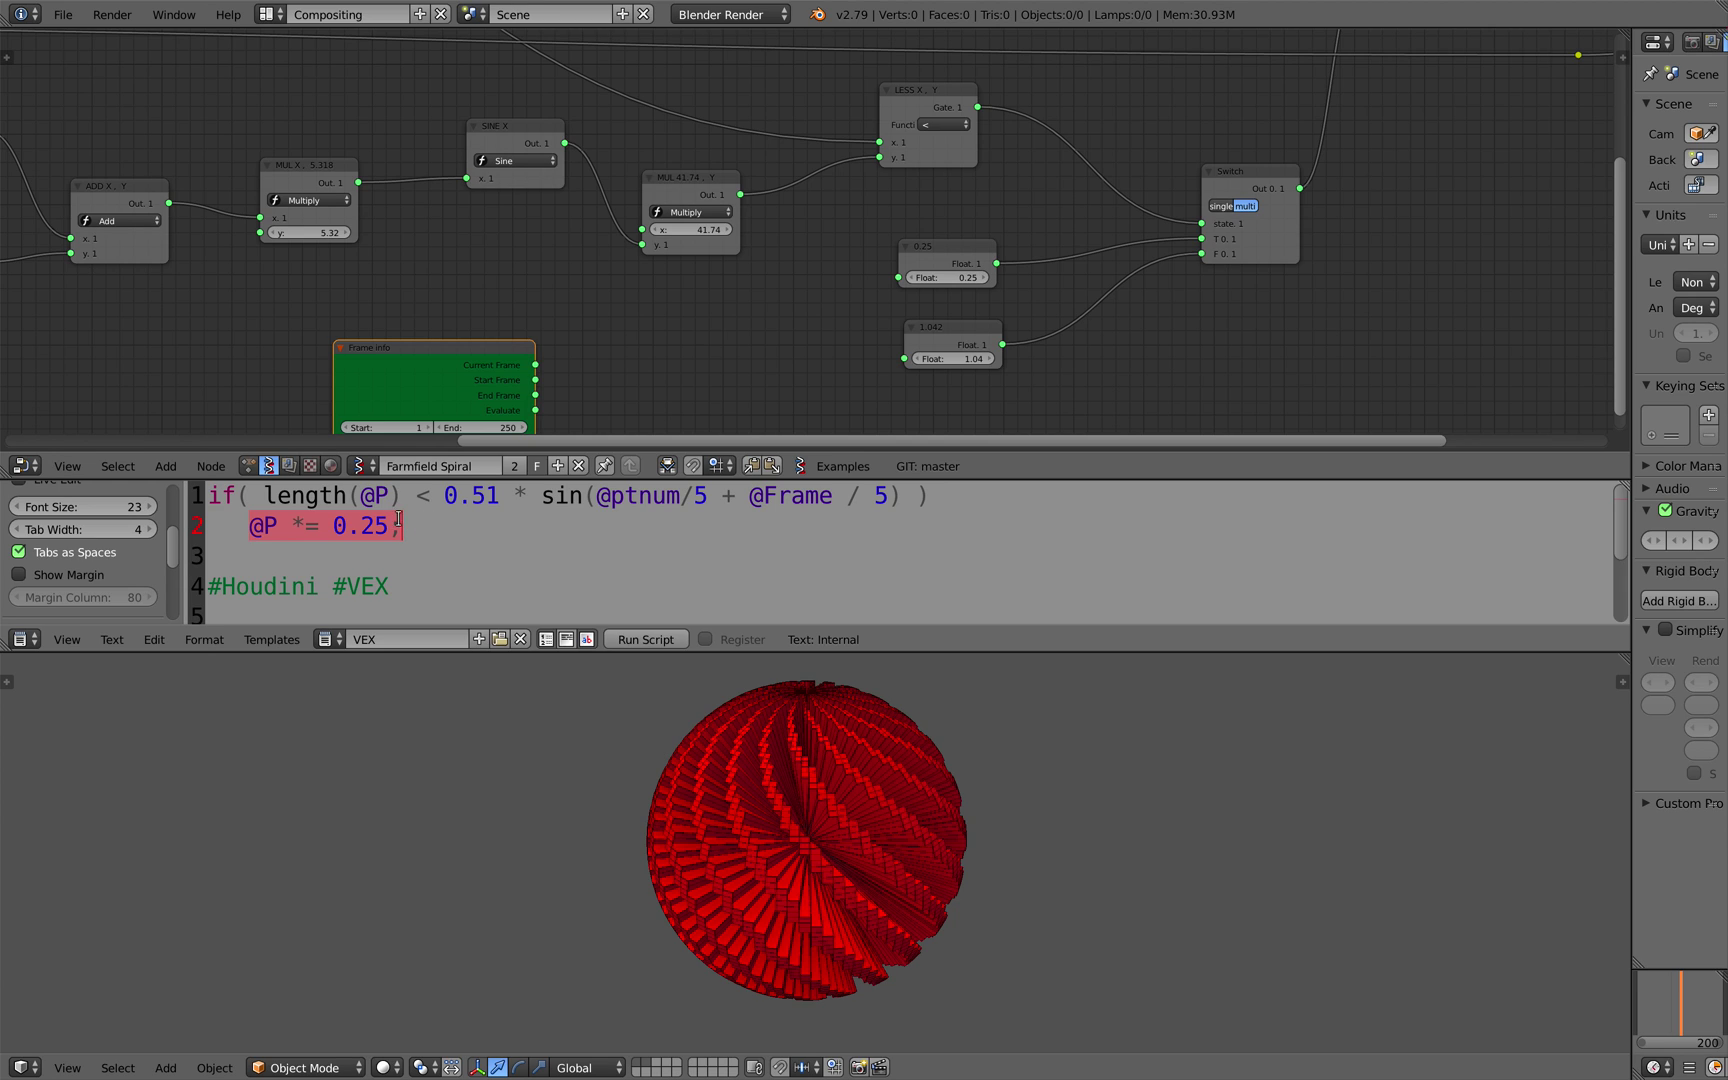
drag(252, 525, 403, 524)
click(435, 520)
- Move the two float nodes feeding the Switch node closer to it, one above the other
middle_drag(787, 329, 485, 304)
scroll(547, 238, up, 6)
drag(564, 218, 590, 214)
scroll(590, 214, down, 1)
scroll(590, 219, down, 1)
click(605, 325)
drag(605, 325, 777, 322)
drag(600, 212, 765, 207)
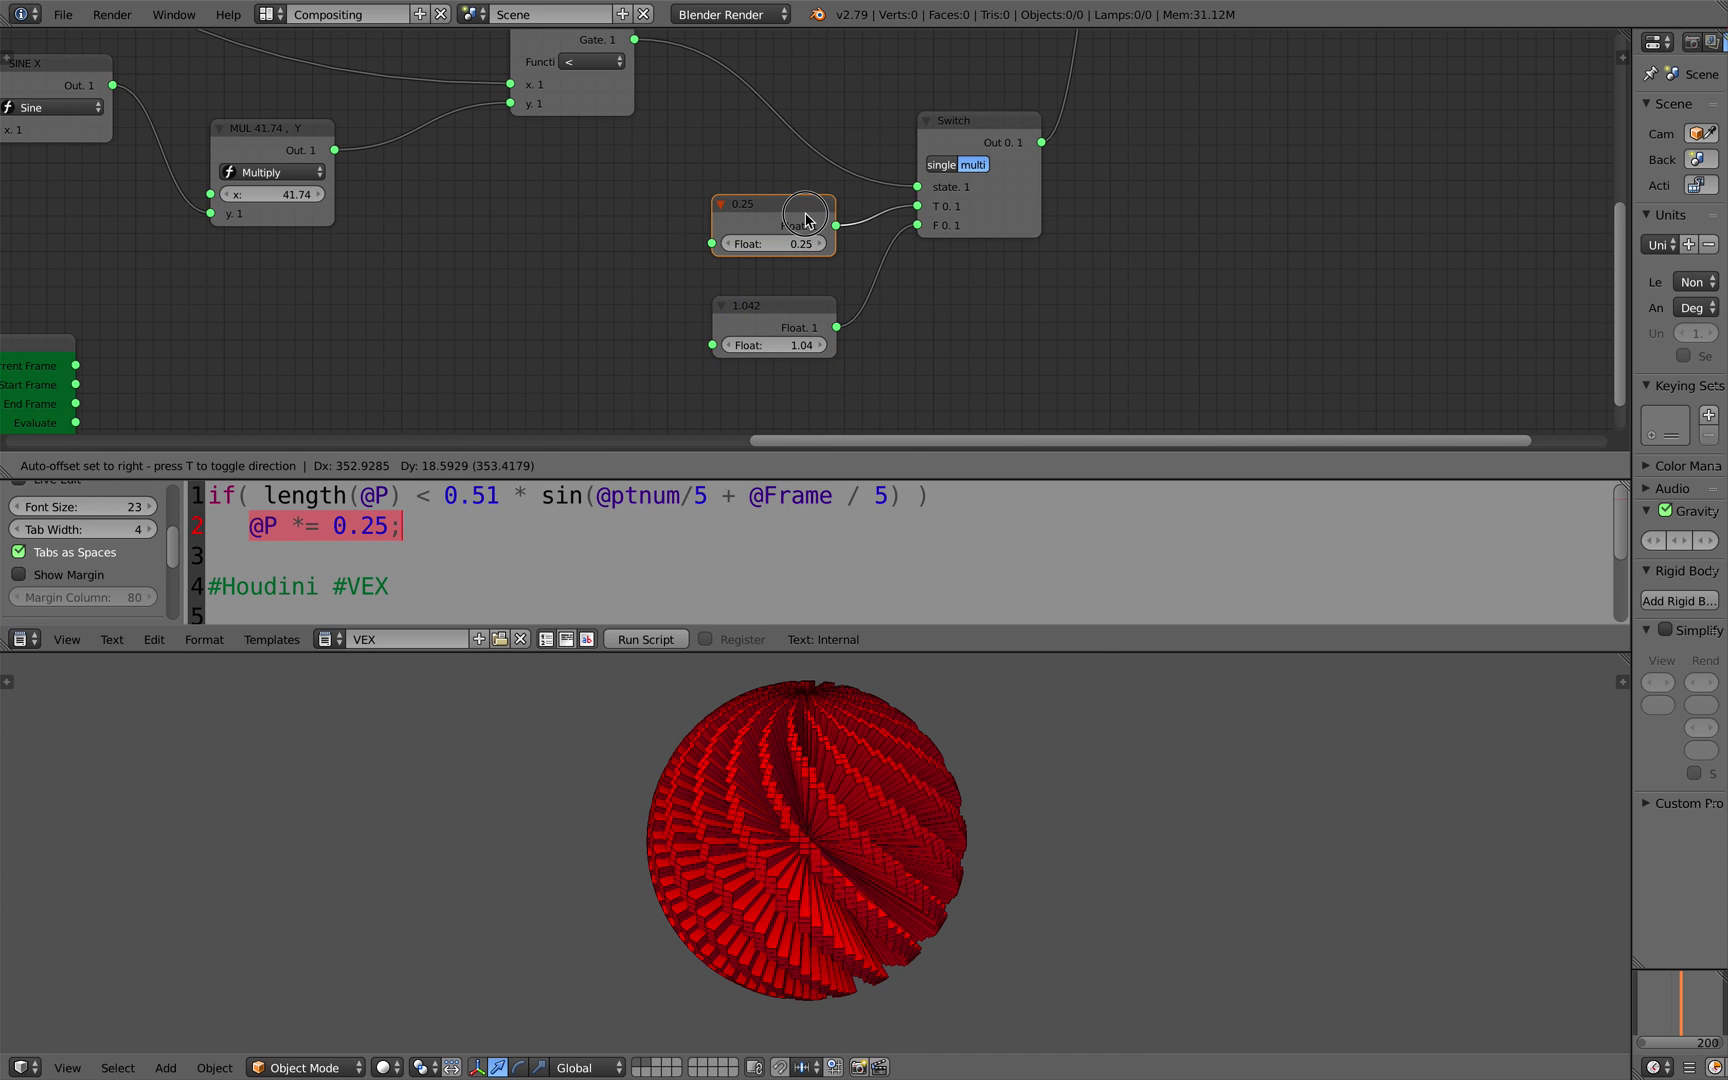
click(802, 305)
- Nudge the Switch node slightly upward, highlight both code lines, and undo a small move of the 0.25 float node
scroll(710, 312, up, 2)
middle_drag(802, 300, 757, 261)
drag(852, 141, 849, 129)
click(375, 515)
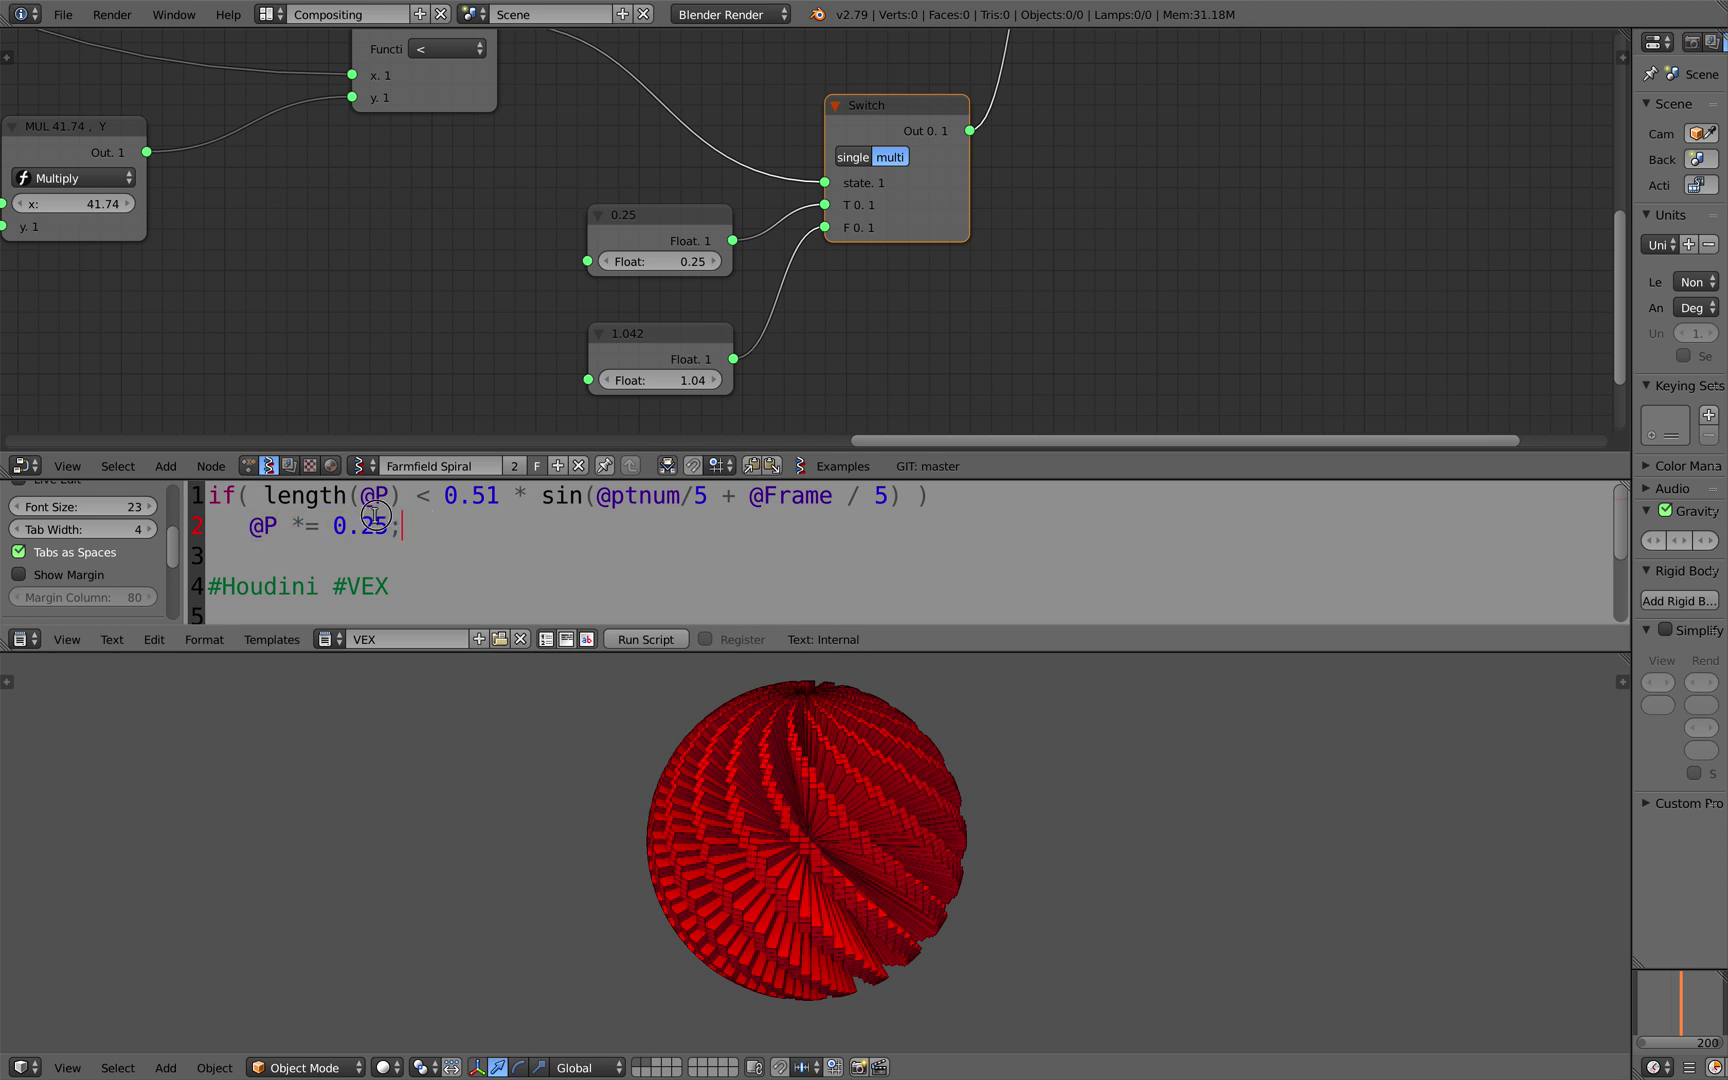
drag(375, 515, 147, 487)
drag(909, 110, 911, 105)
middle_drag(694, 234, 700, 234)
drag(679, 231, 688, 228)
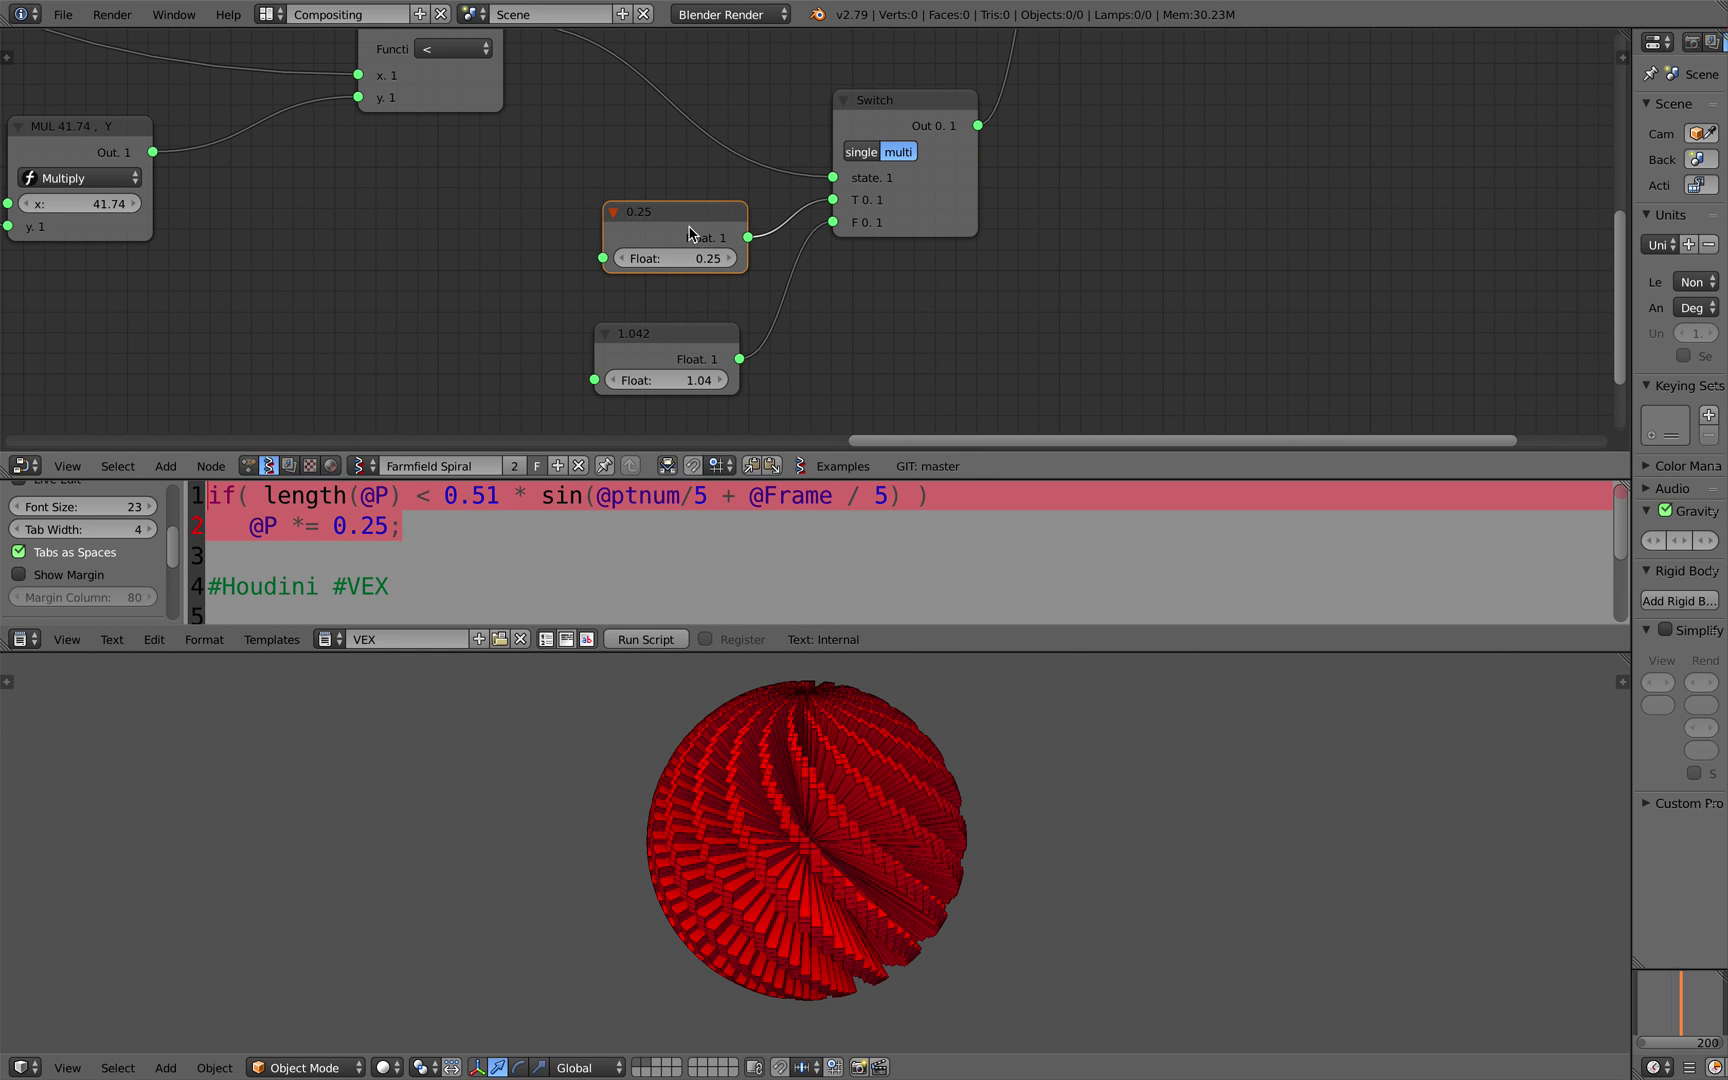
key(ctrl+z)
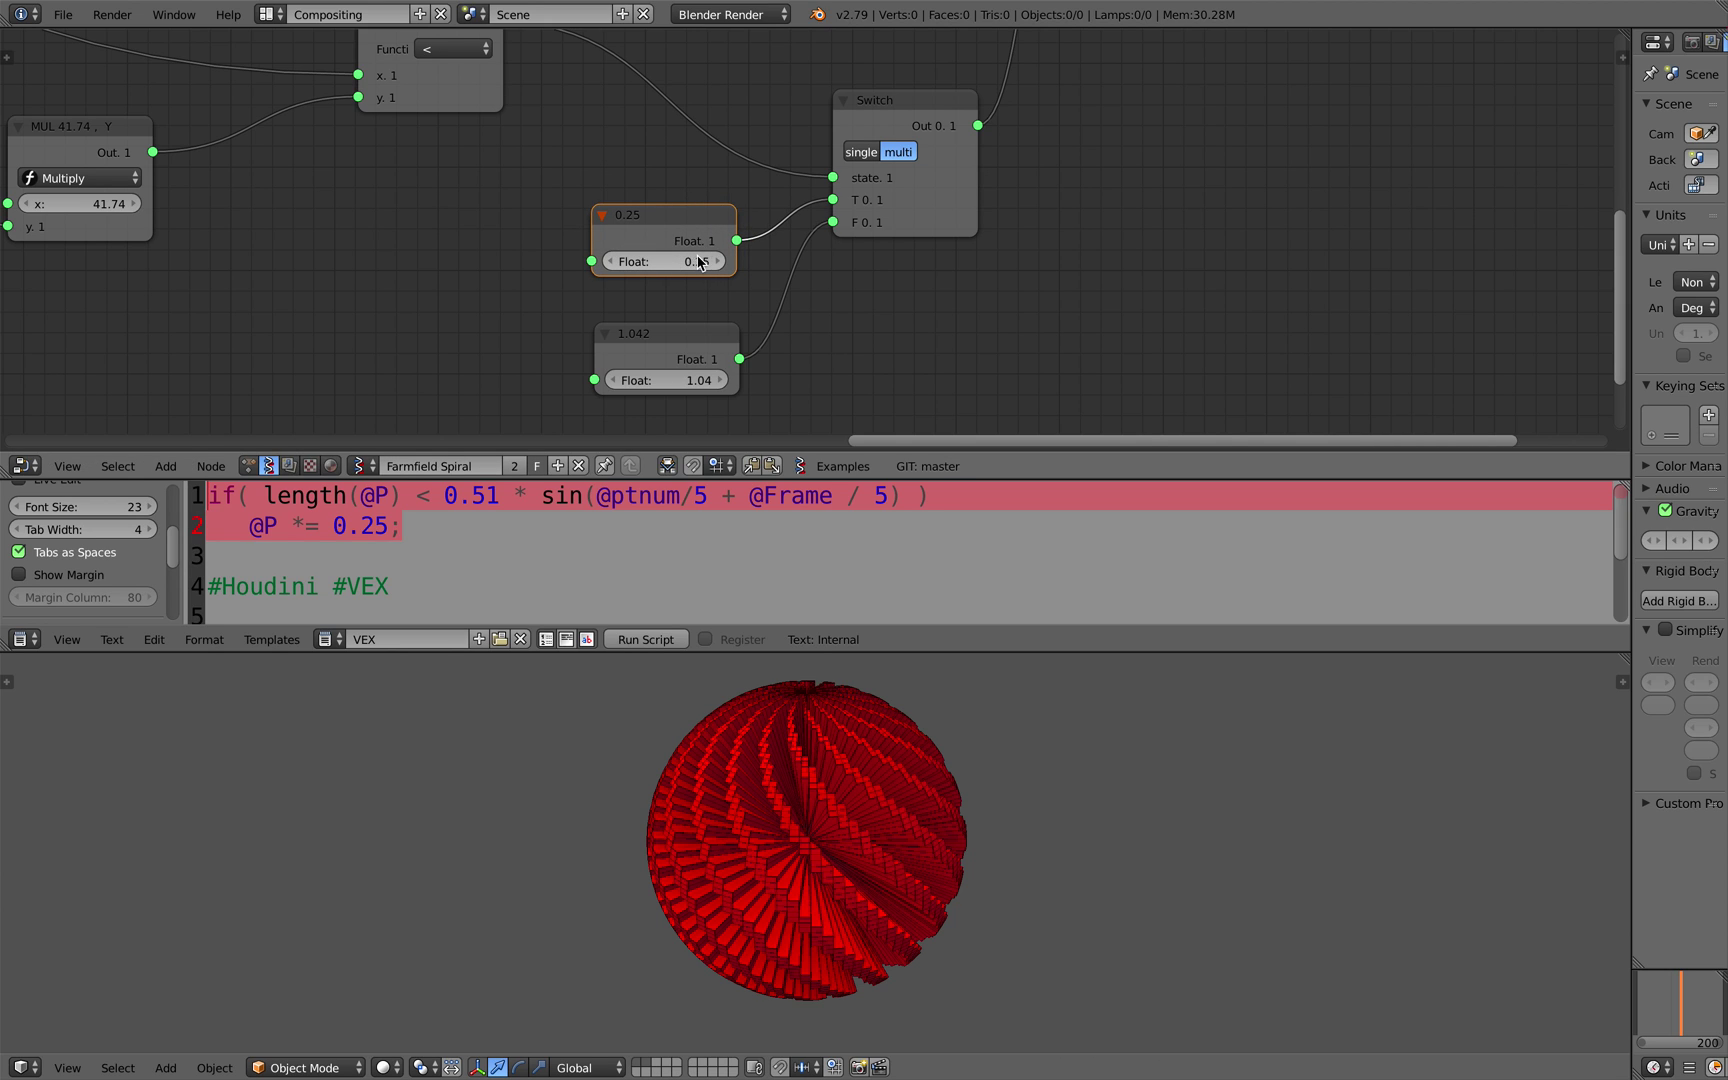
- Set the float node feeding the Switch node's F input to 1
scroll(707, 243, down, 1)
drag(708, 366, 714, 365)
click(734, 375)
text(1)
key(Return)
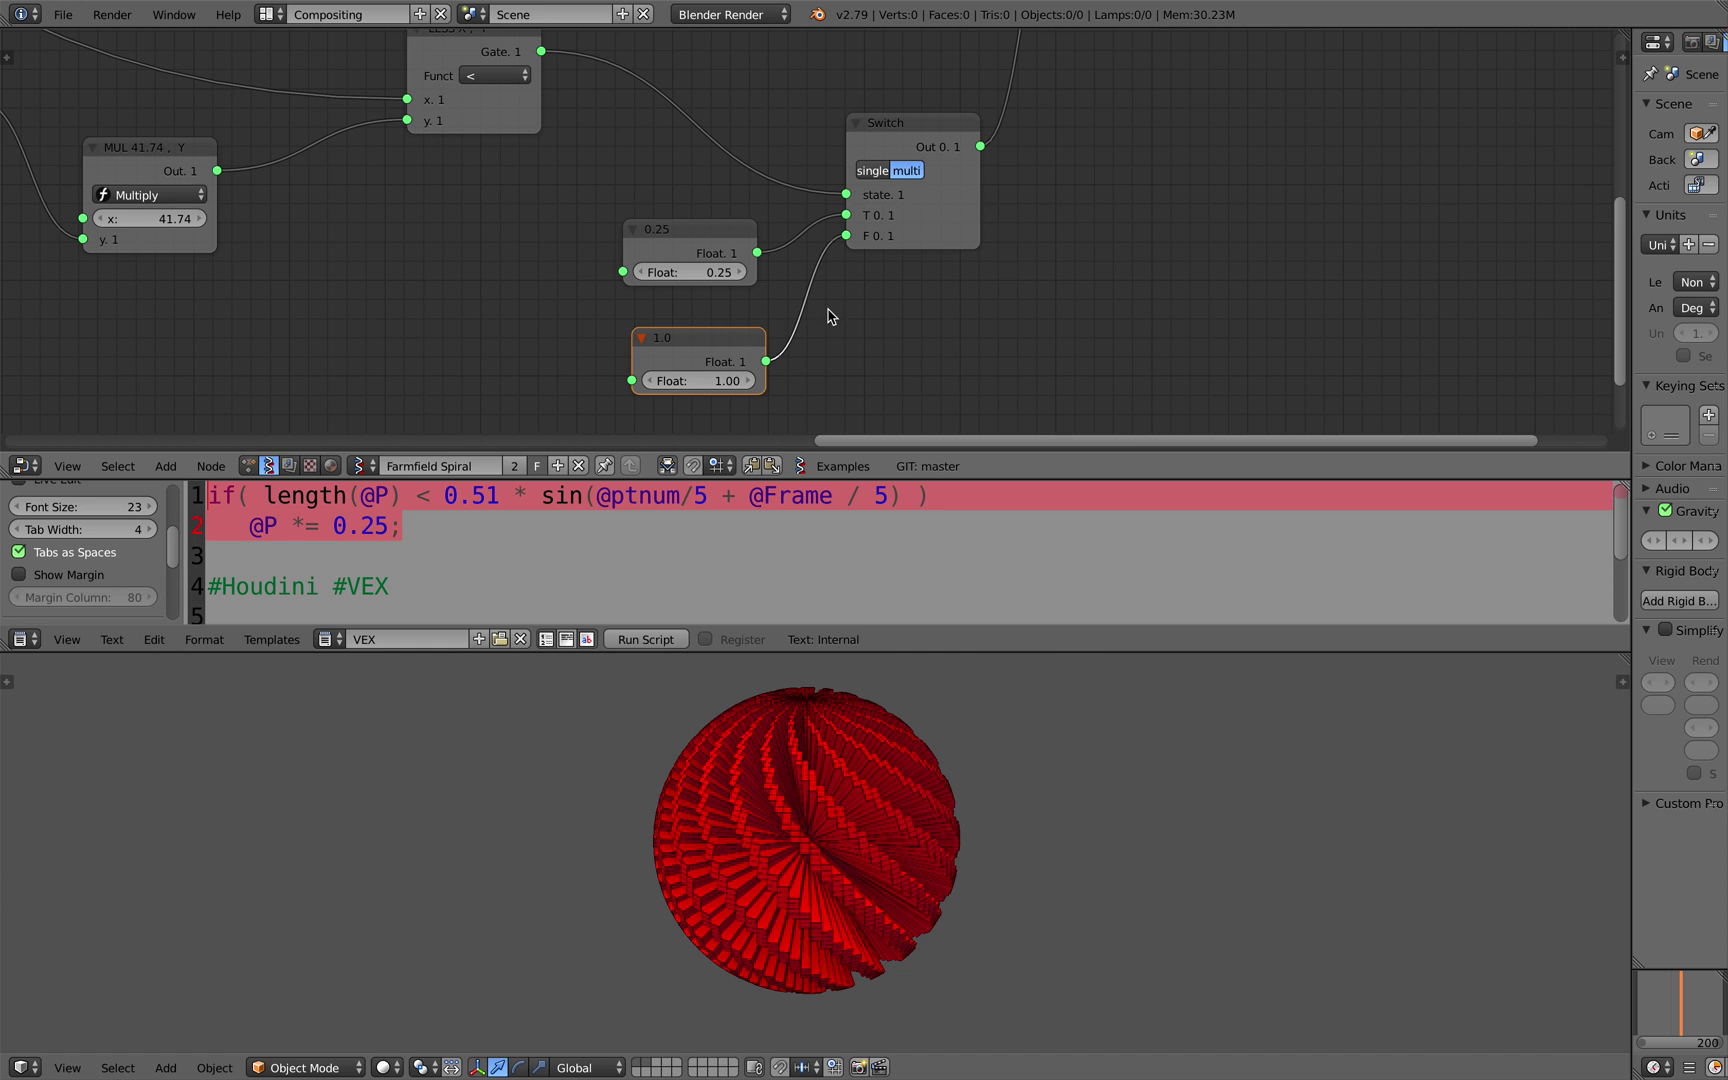
- Nudge the 1.0 float node, the Switch node and the Multiply Scalar node slightly to tidy the end of the tree
drag(714, 347, 705, 338)
middle_drag(925, 140, 836, 245)
drag(845, 242, 845, 229)
scroll(805, 230, down, 4)
middle_drag(919, 124, 852, 213)
drag(937, 78, 935, 108)
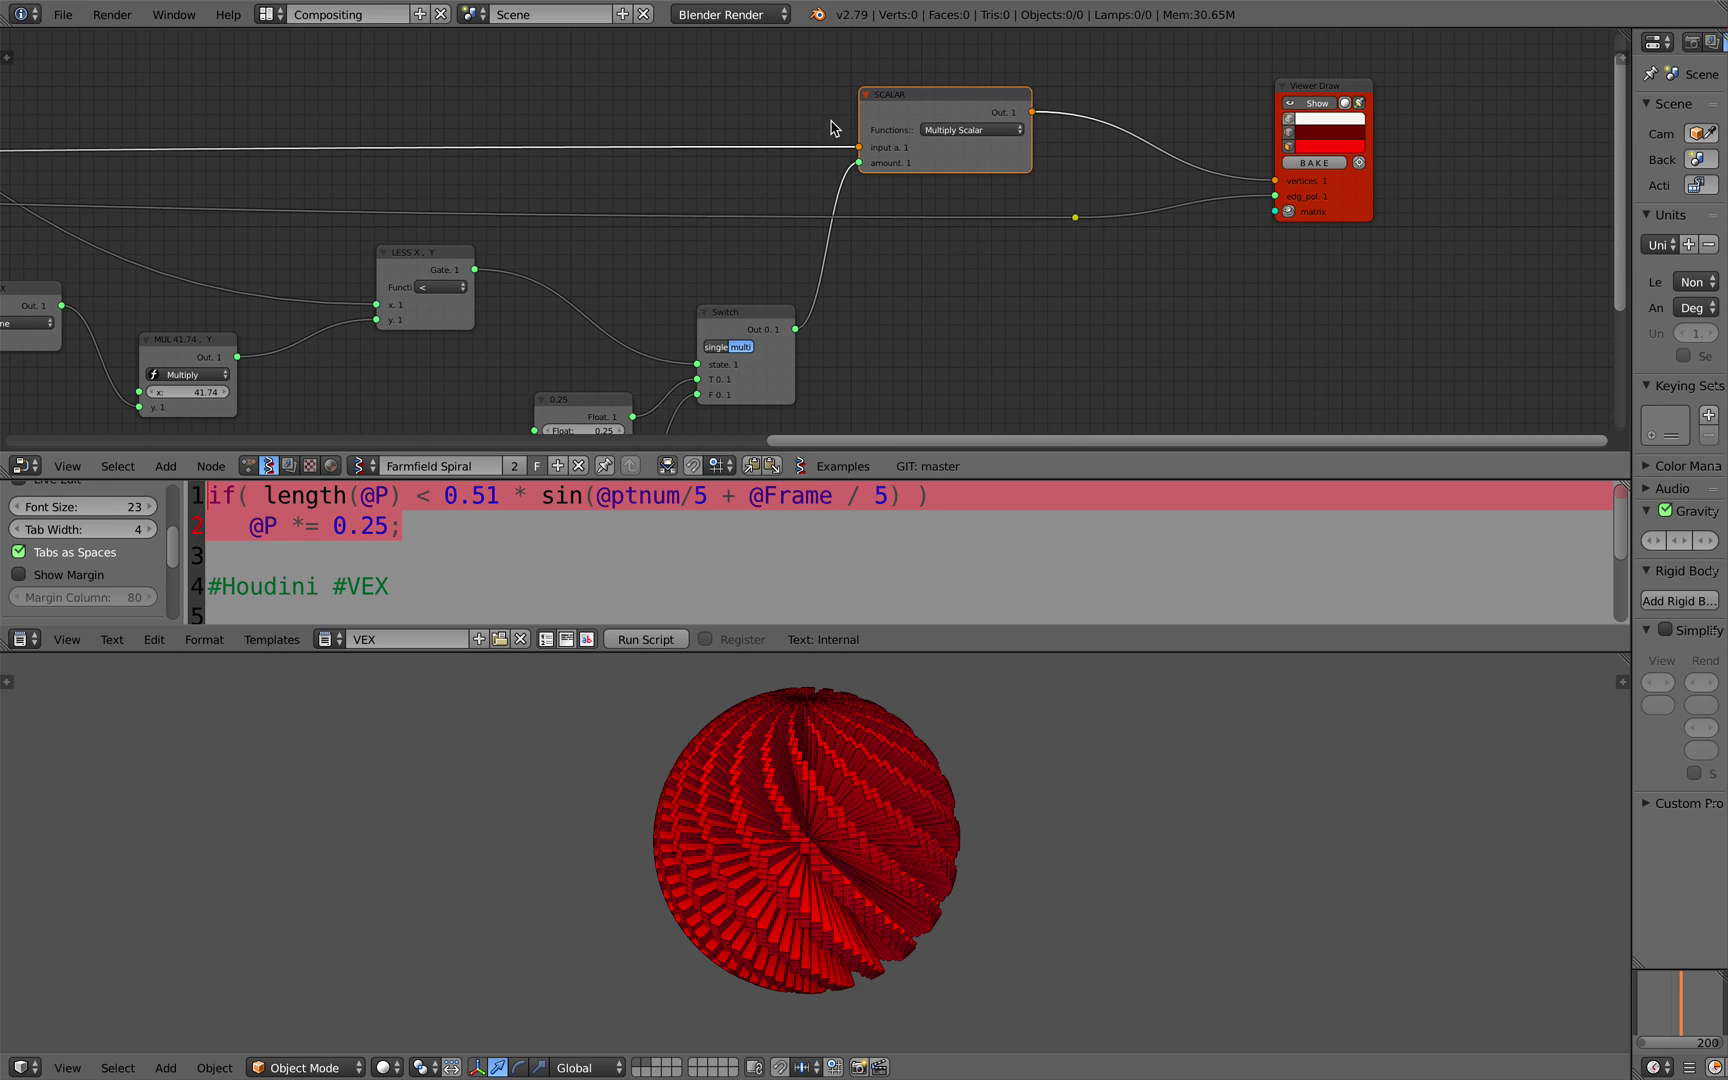
- Move the Sphere node farther away from the nodes it feeds at the start of the tree
scroll(941, 219, down, 2)
middle_drag(588, 193, 1404, 233)
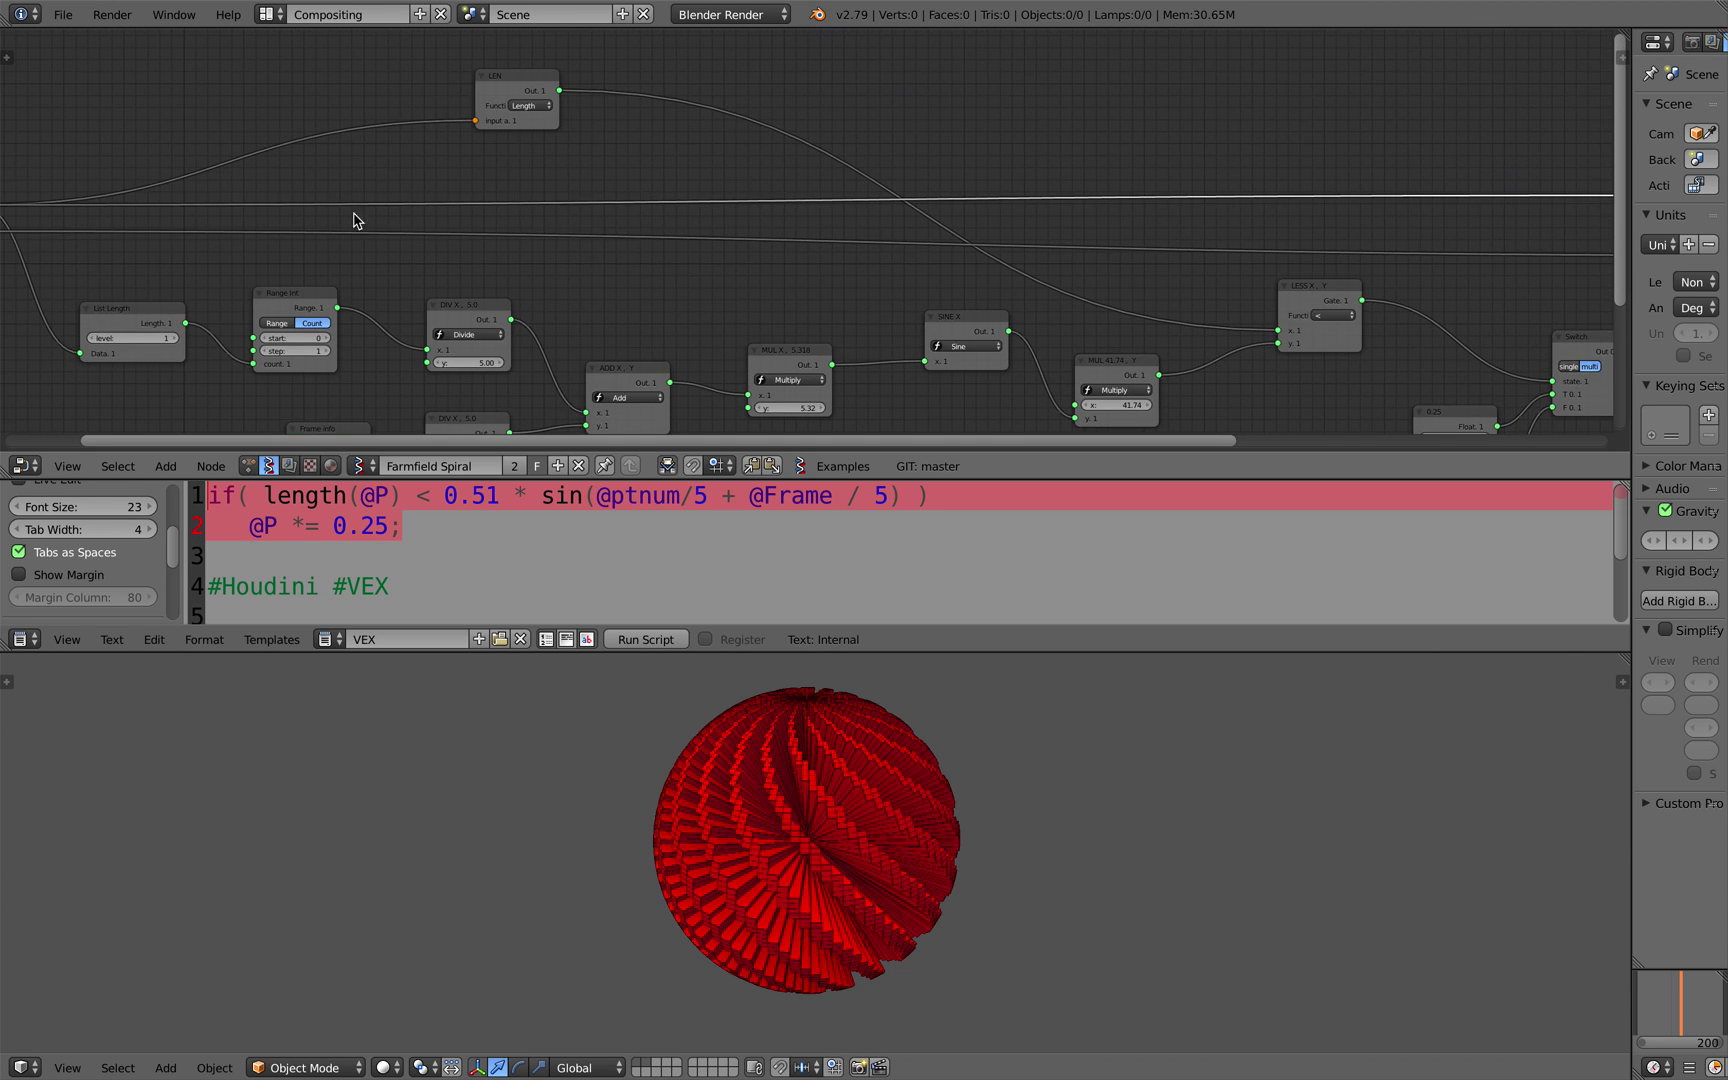
middle_drag(393, 224, 910, 220)
drag(454, 192, 418, 184)
middle_drag(403, 199, 648, 196)
scroll(648, 196, up, 6)
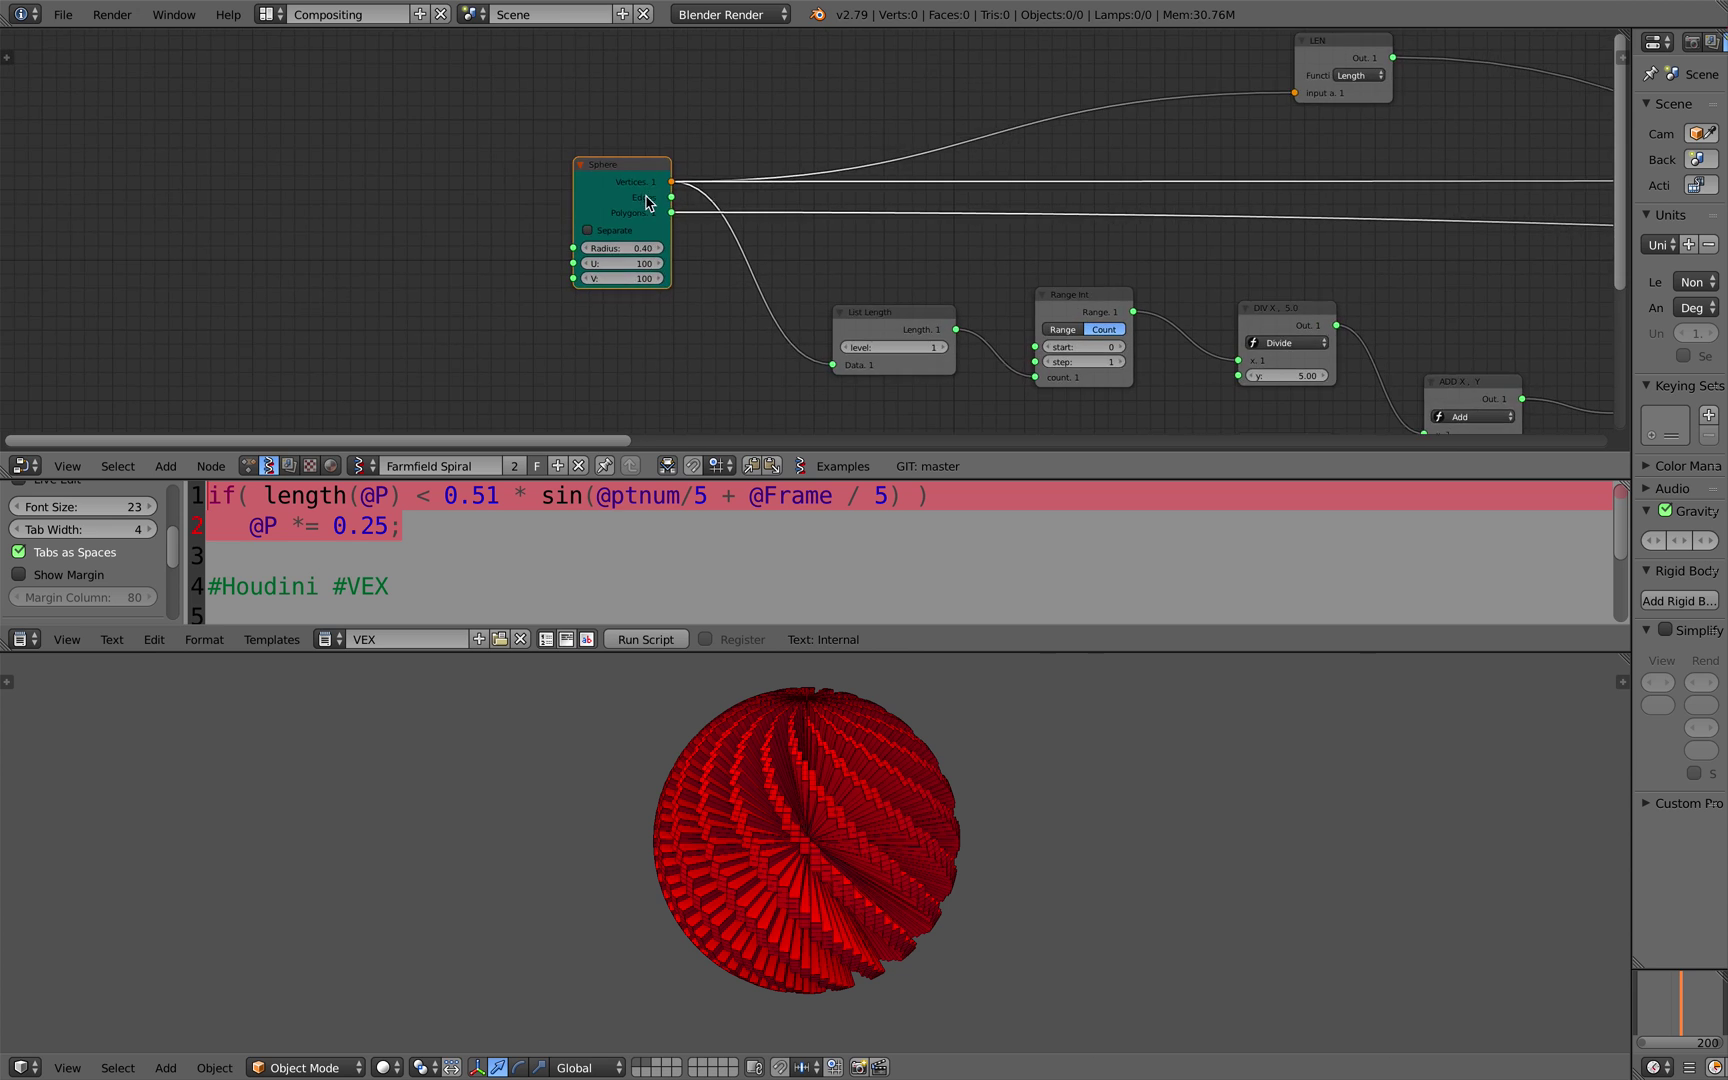
scroll(575, 190, up, 3)
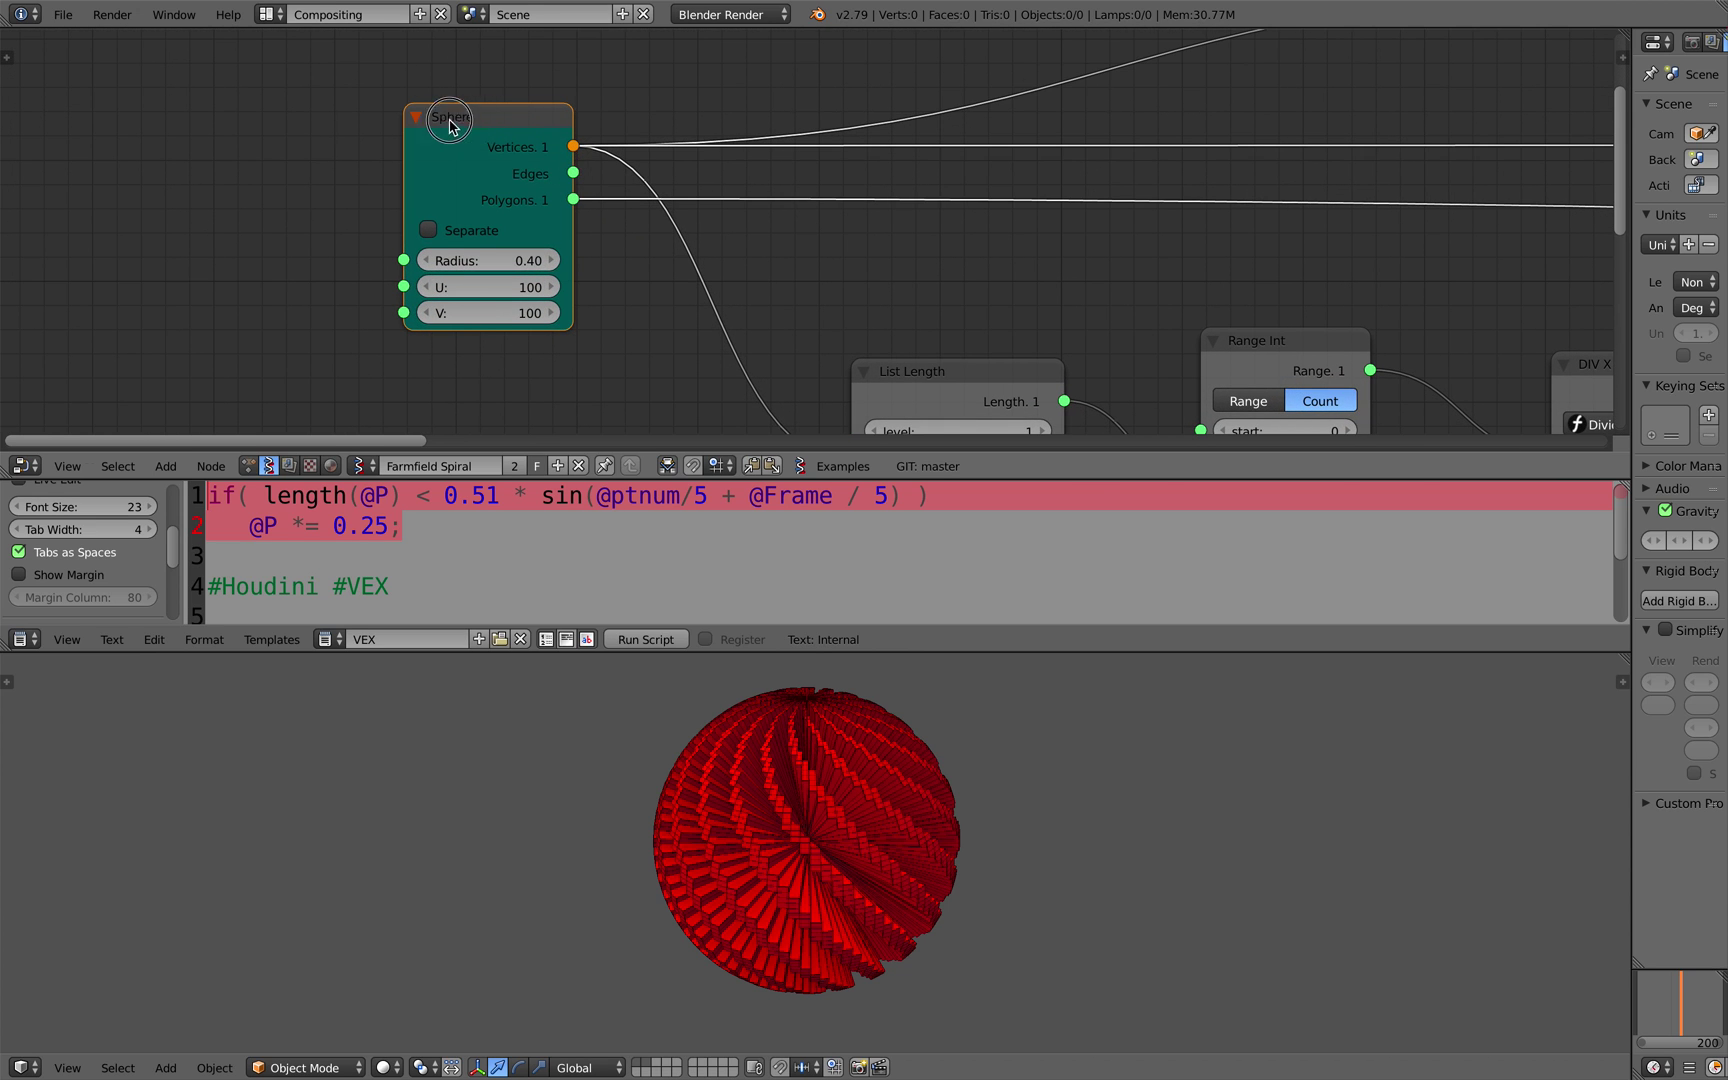
drag(463, 125, 354, 118)
scroll(410, 128, down, 3)
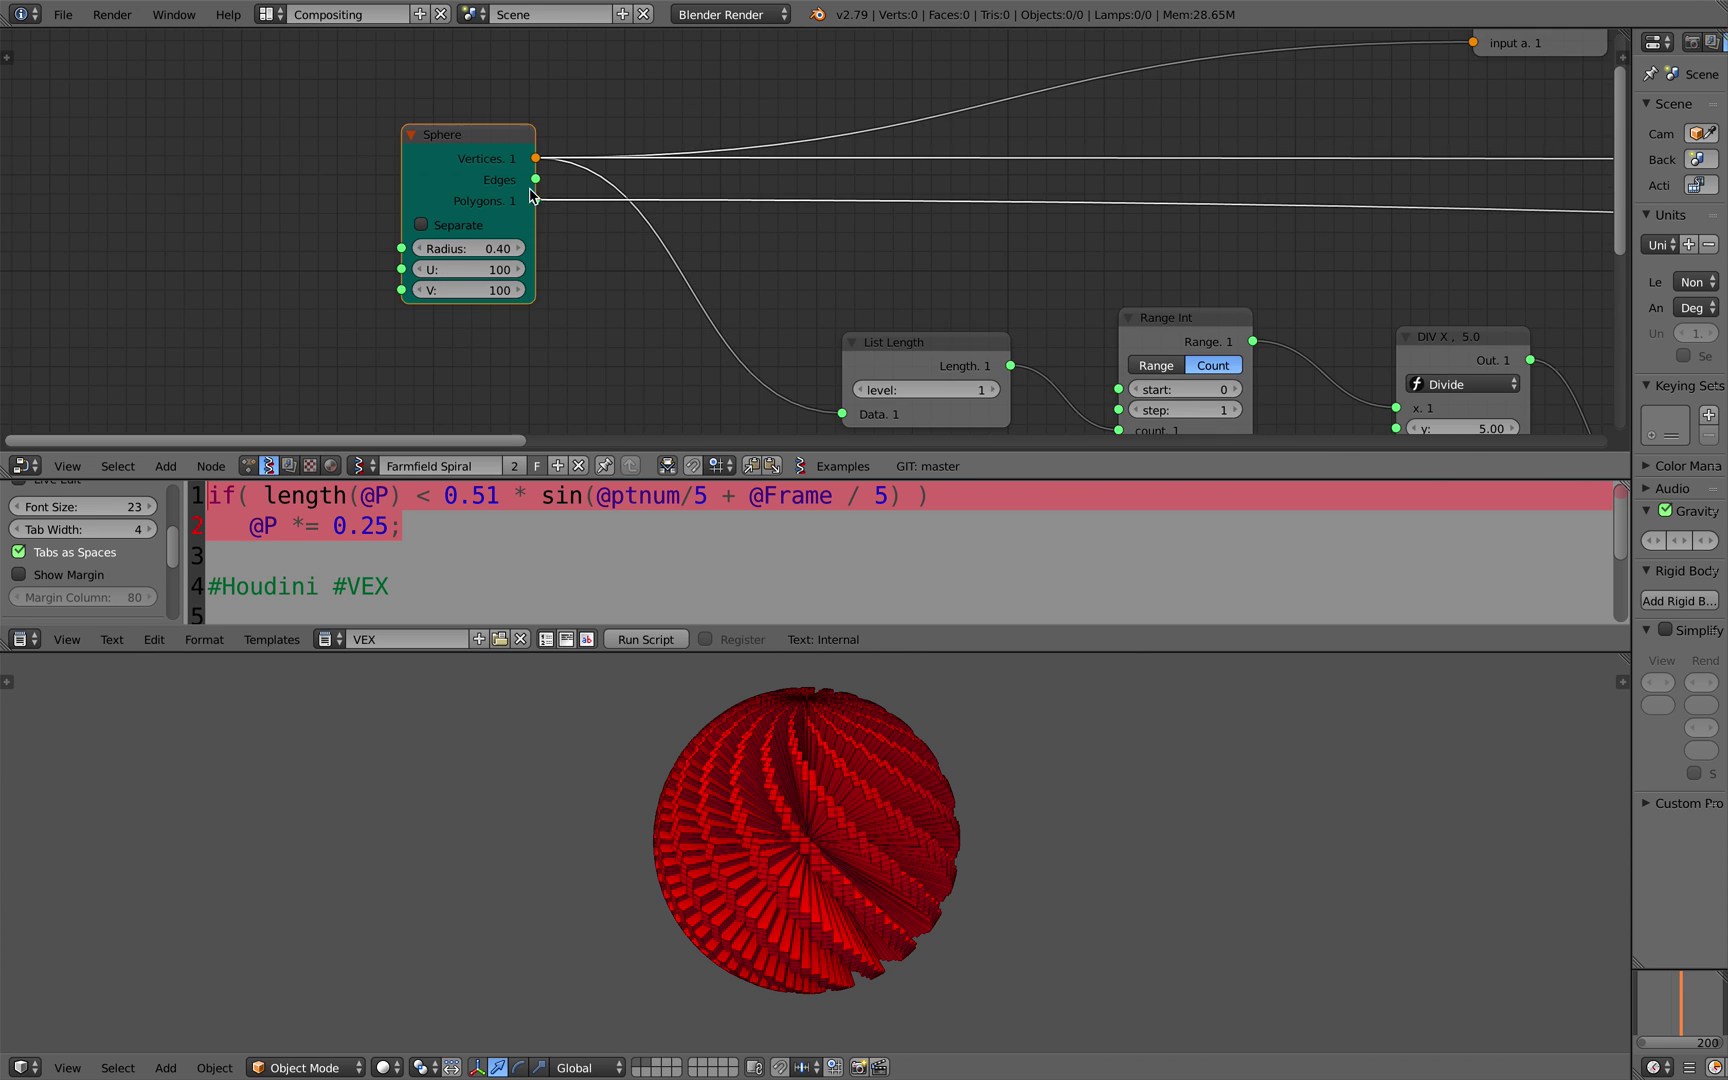
scroll(829, 798, down, 2)
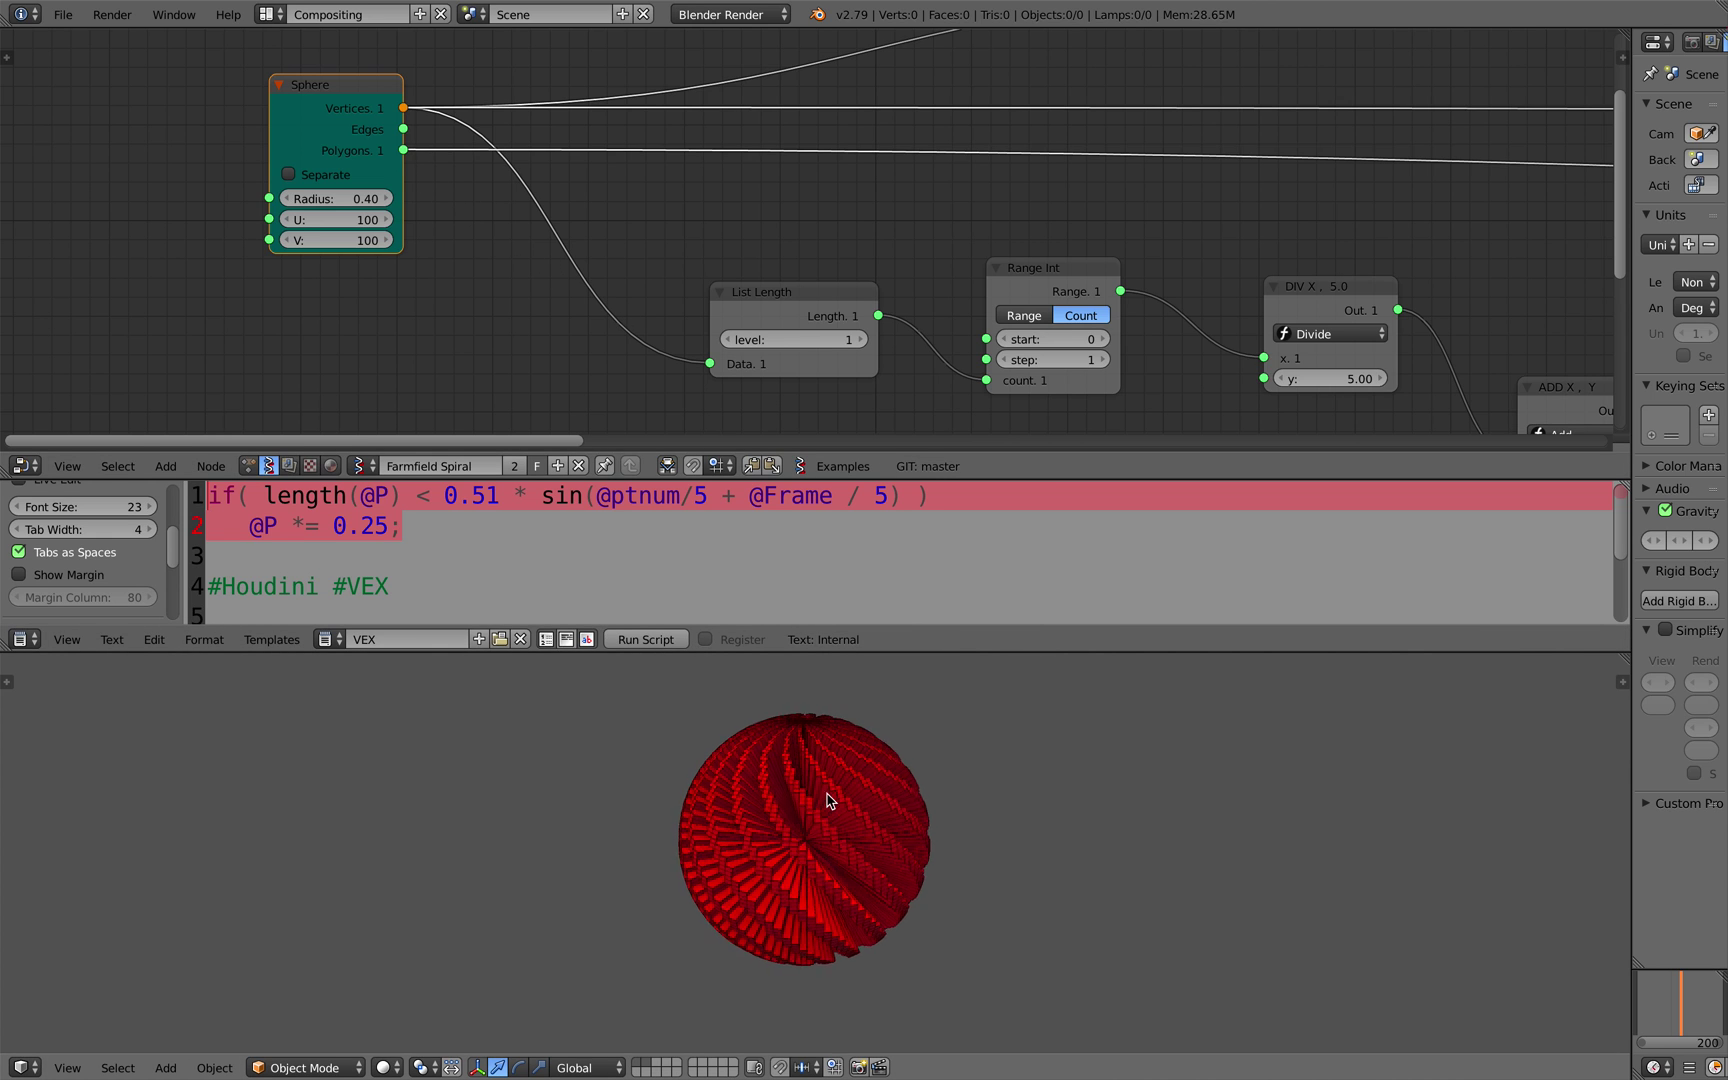
scroll(828, 322, down, 1)
scroll(828, 322, down, 6)
middle_drag(1050, 333, 632, 238)
click(682, 498)
drag(708, 500, 600, 494)
click(546, 505)
- Set the y value of the Multiply node ahead of the Sine node to 5.22
middle_drag(742, 762, 827, 849)
scroll(828, 872, up, 2)
scroll(746, 353, up, 1)
middle_drag(756, 334, 708, 283)
scroll(744, 288, up, 2)
scroll(860, 268, up, 1)
middle_drag(1034, 254, 851, 258)
mouse_move(833, 260)
mouse_down()
mouse_move(817, 260)
mouse_move(842, 262)
mouse_up()
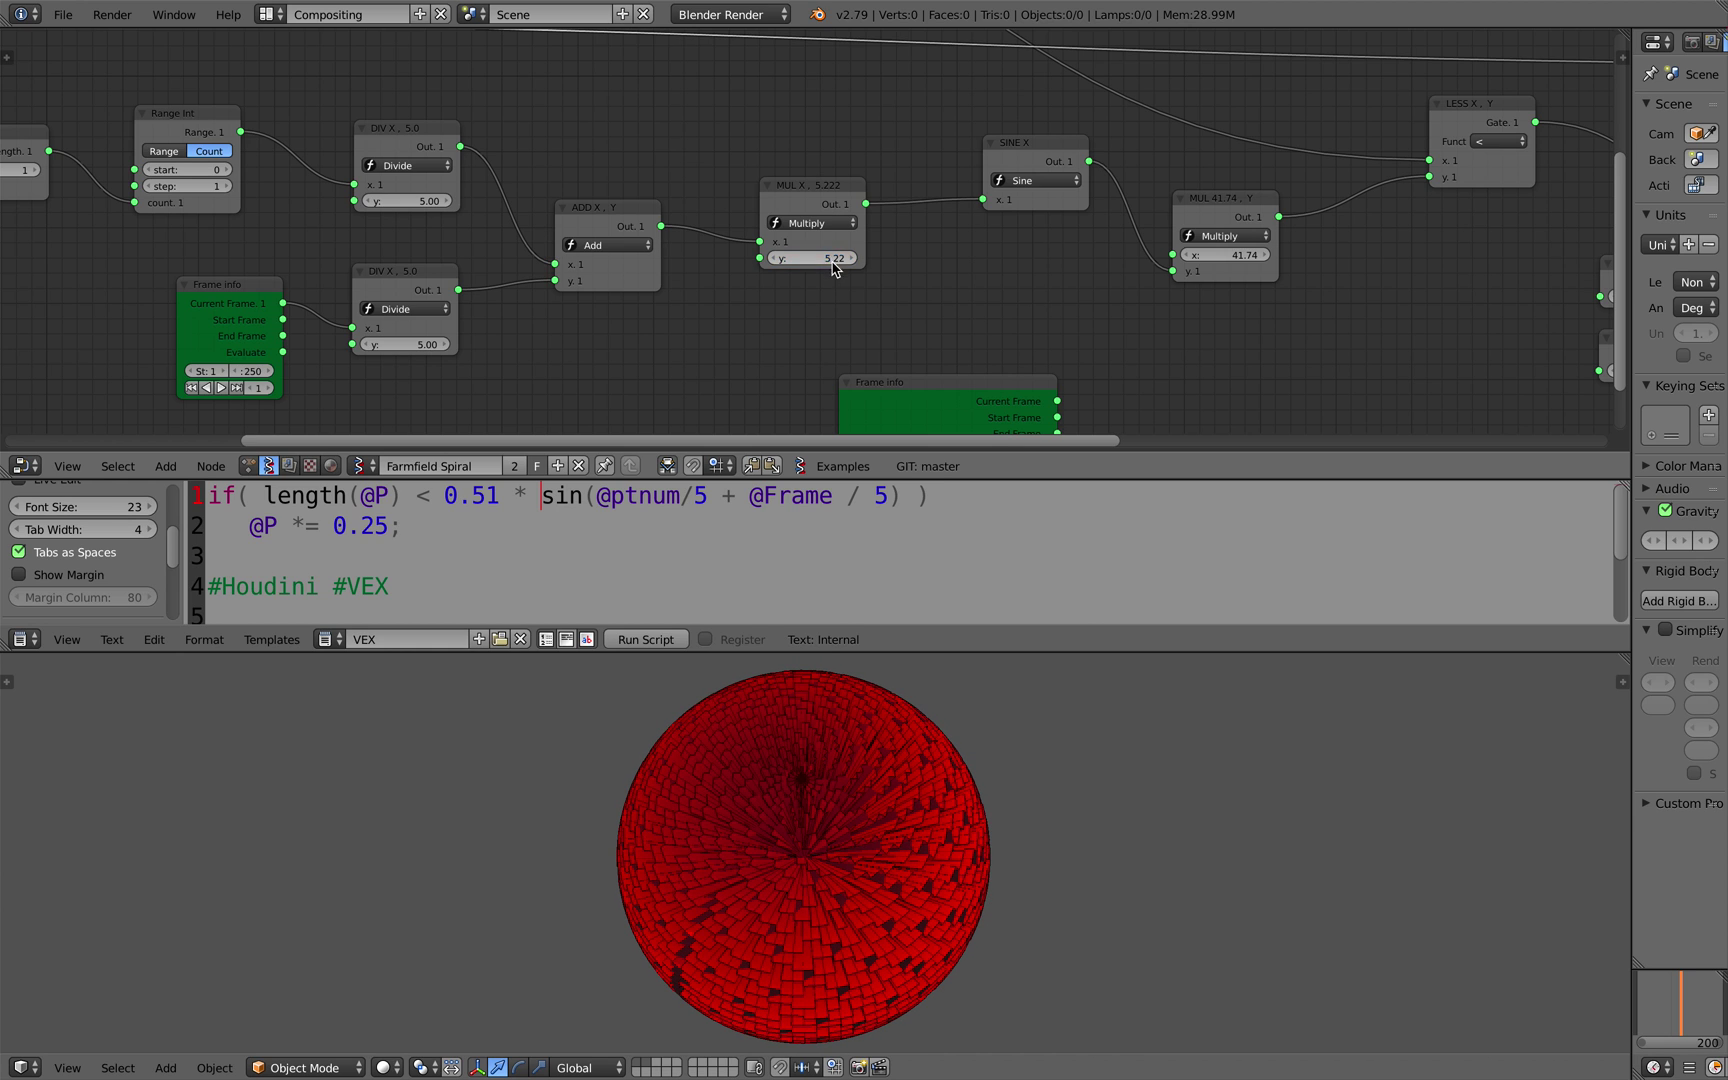
- Set both the U and V divisions of the Sphere node to 48
middle_drag(446, 308, 735, 305)
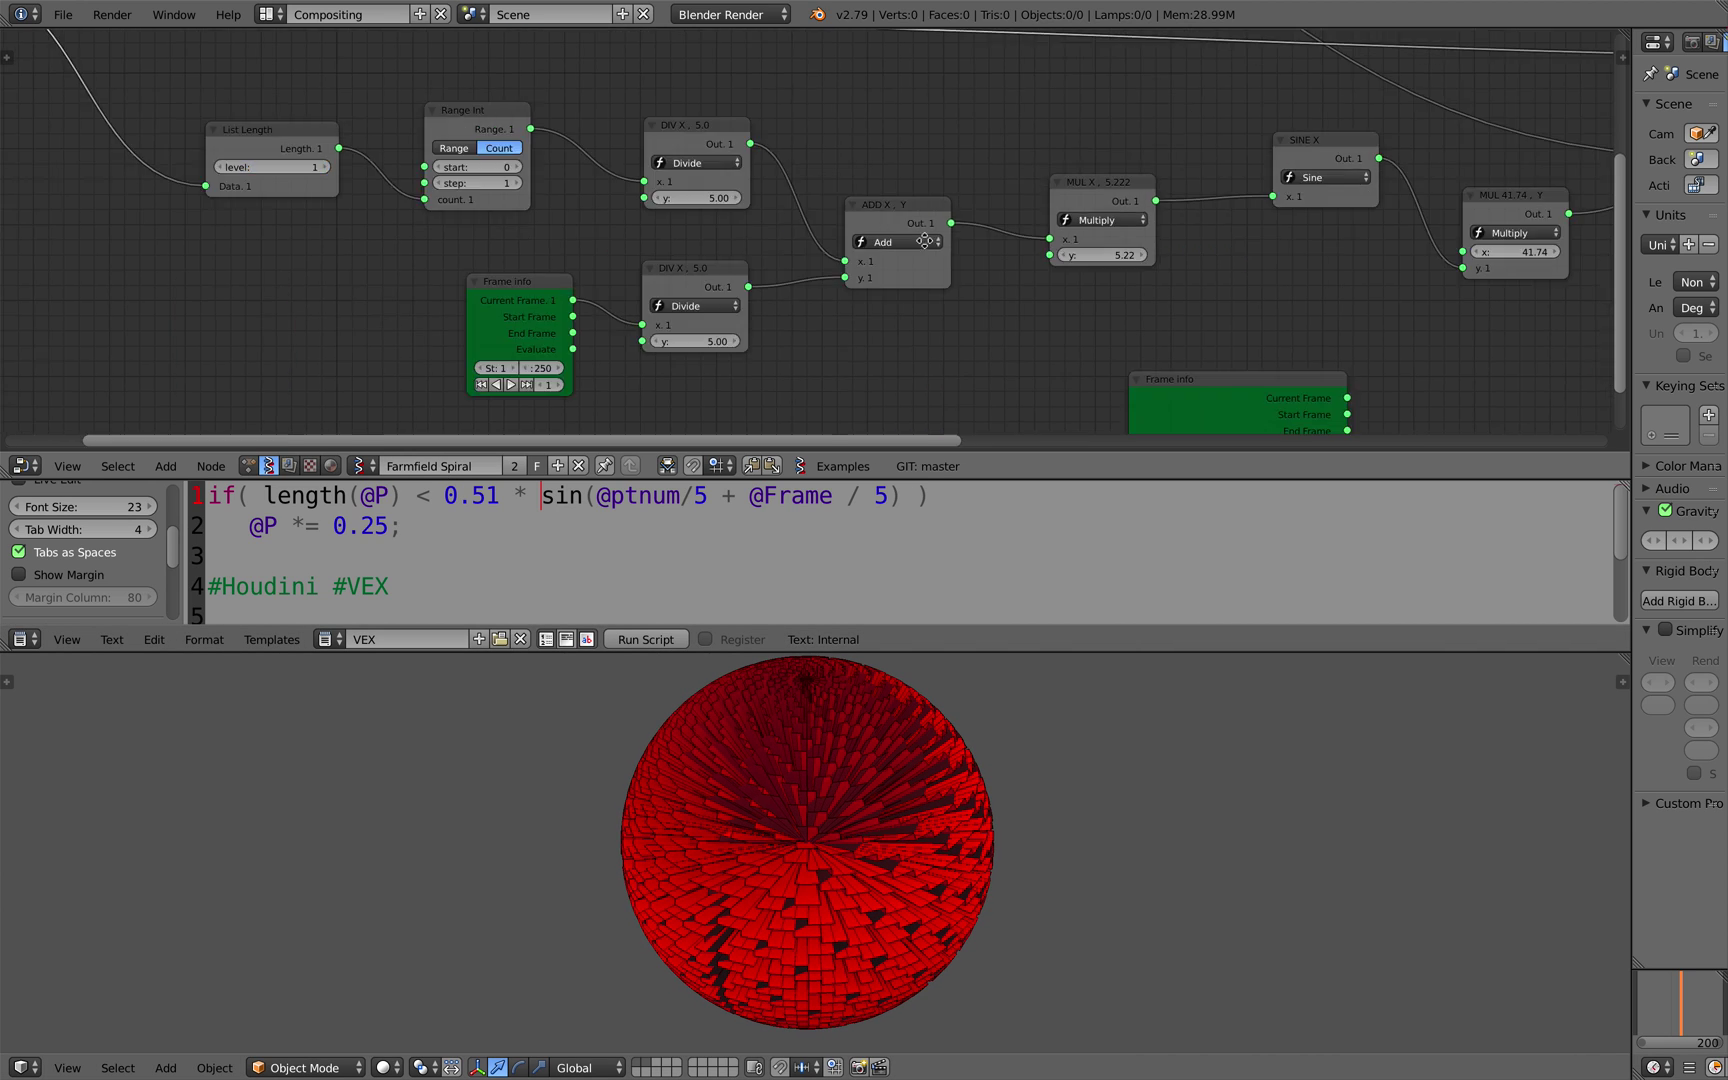
middle_drag(248, 256, 709, 337)
middle_drag(426, 216, 521, 306)
scroll(521, 306, up, 1)
drag(466, 259, 468, 241)
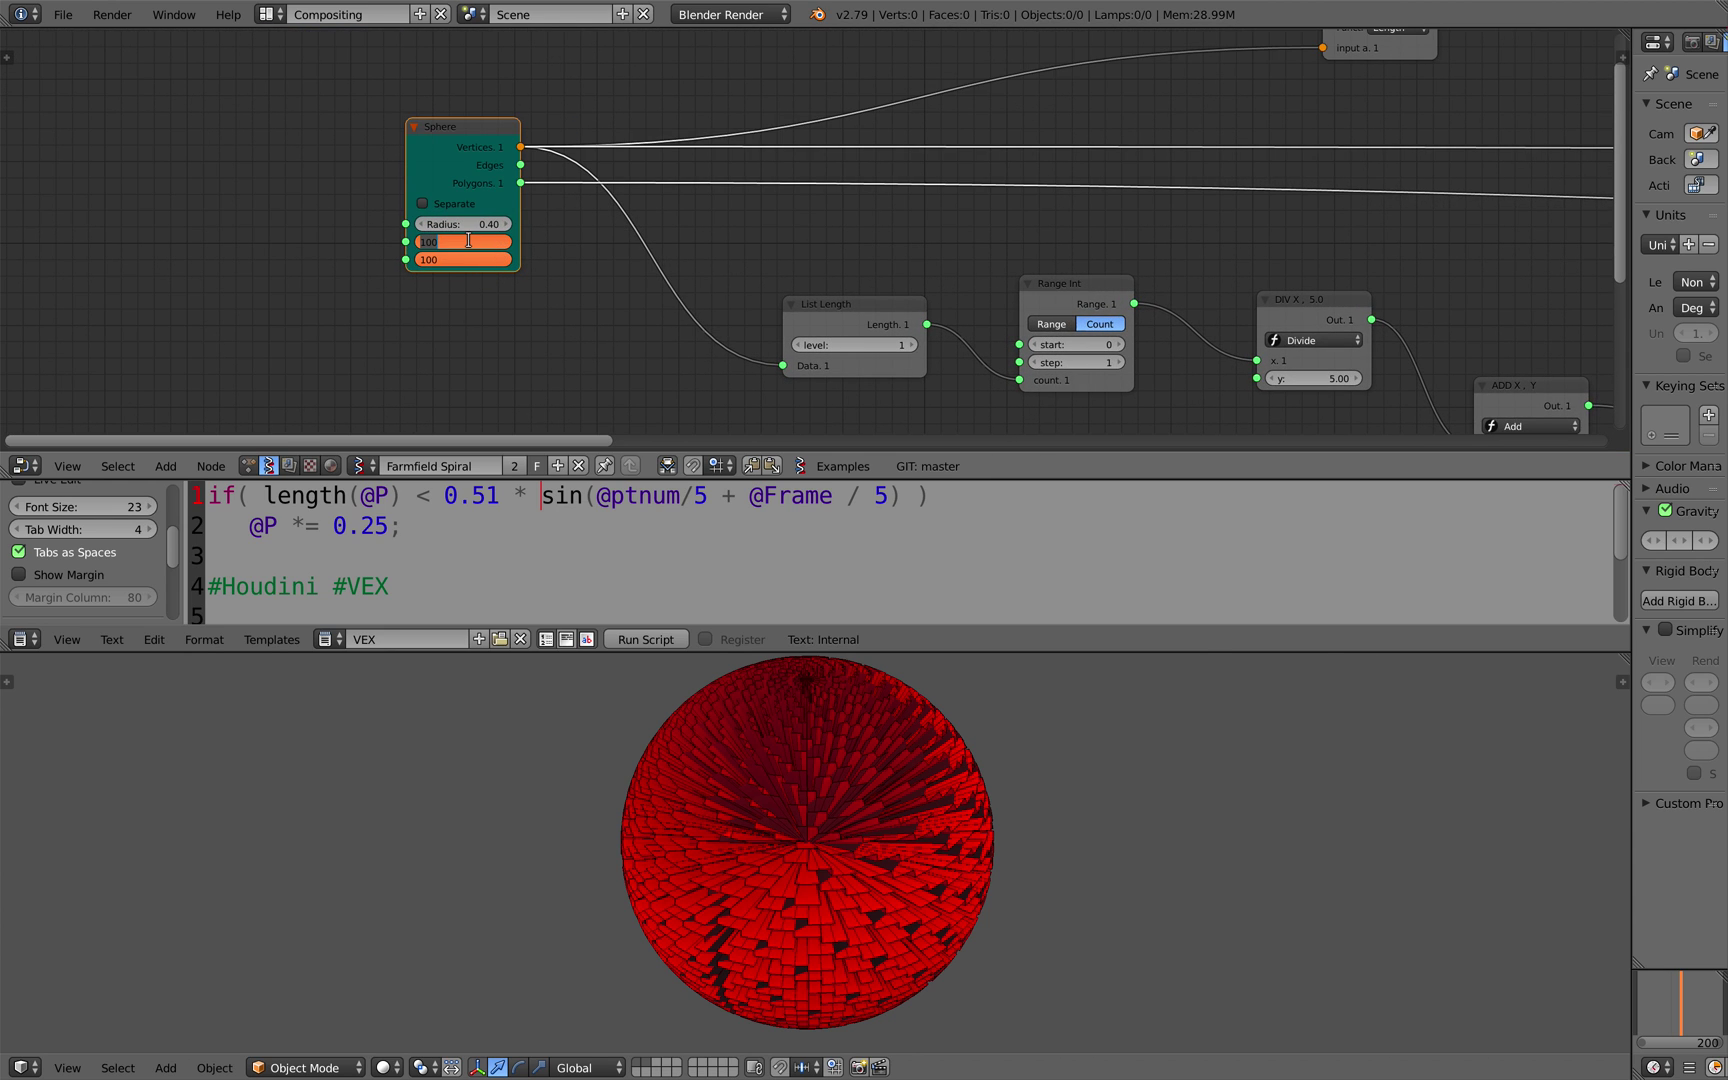
key(Return)
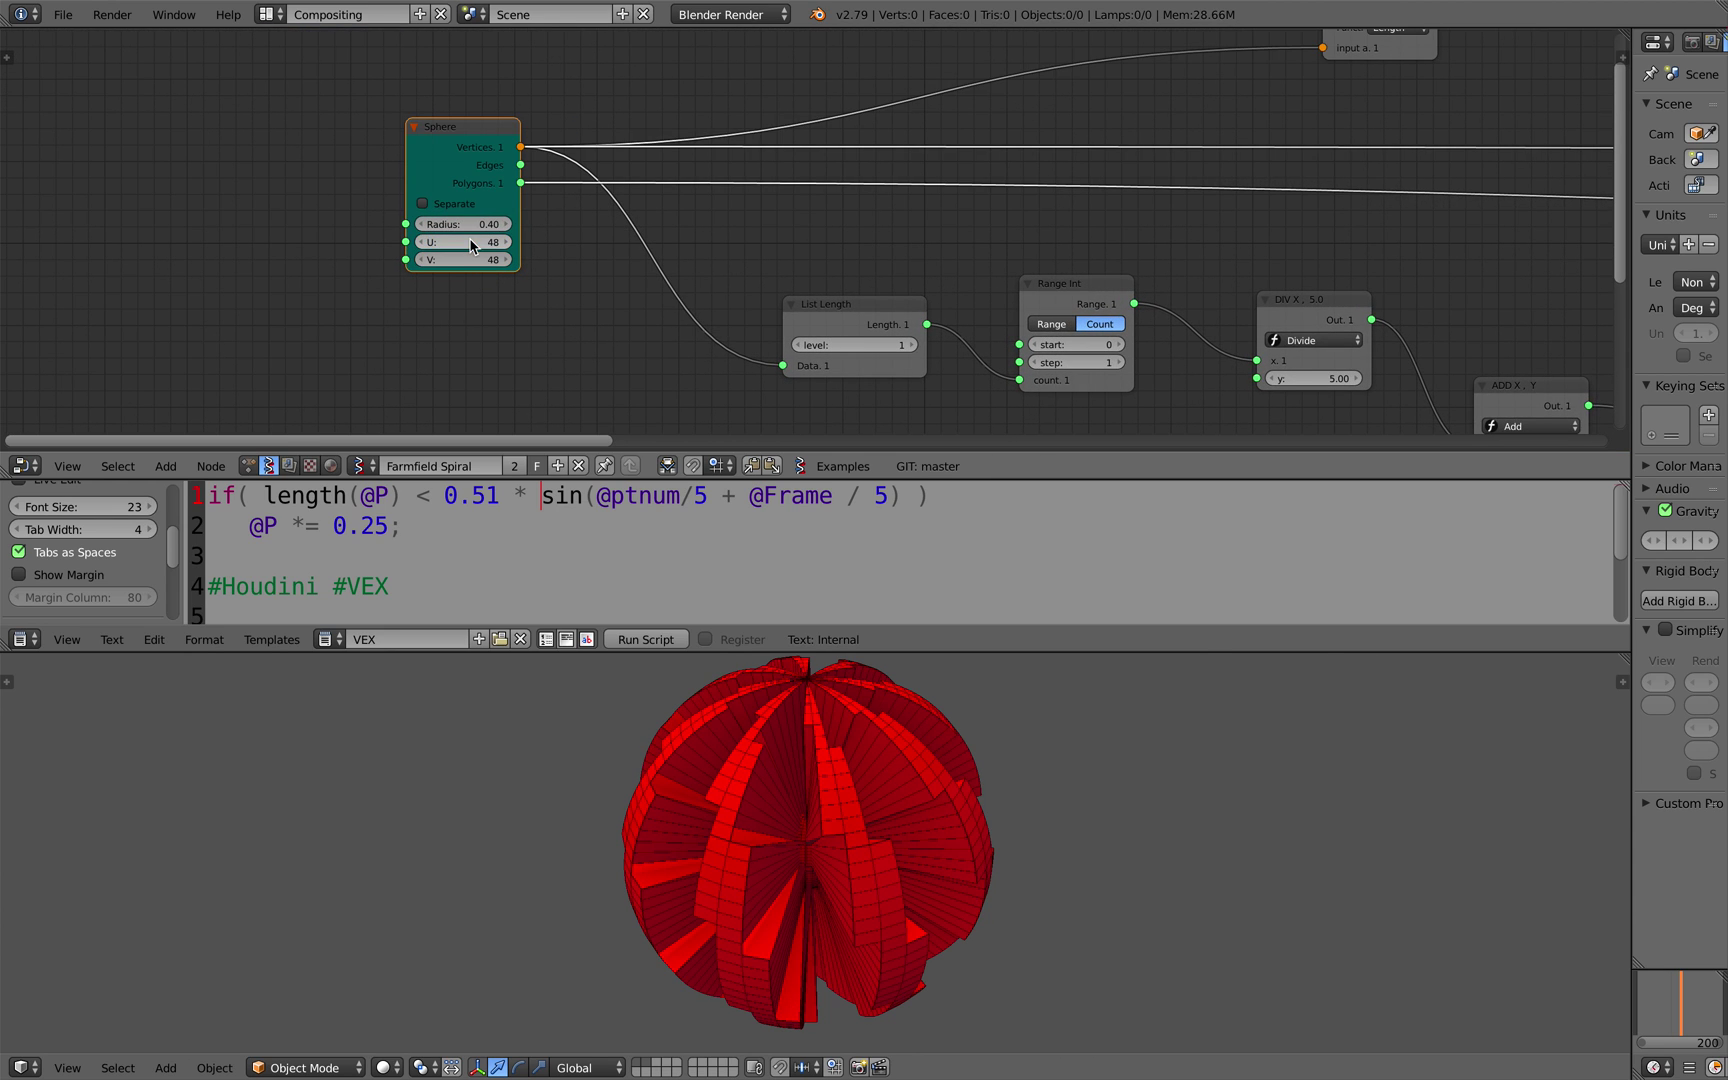
- Set the y value of the Multiply node ahead of the Sine node to 5.23
middle_drag(1072, 243, 644, 197)
middle_drag(1080, 332, 734, 235)
drag(975, 294, 987, 294)
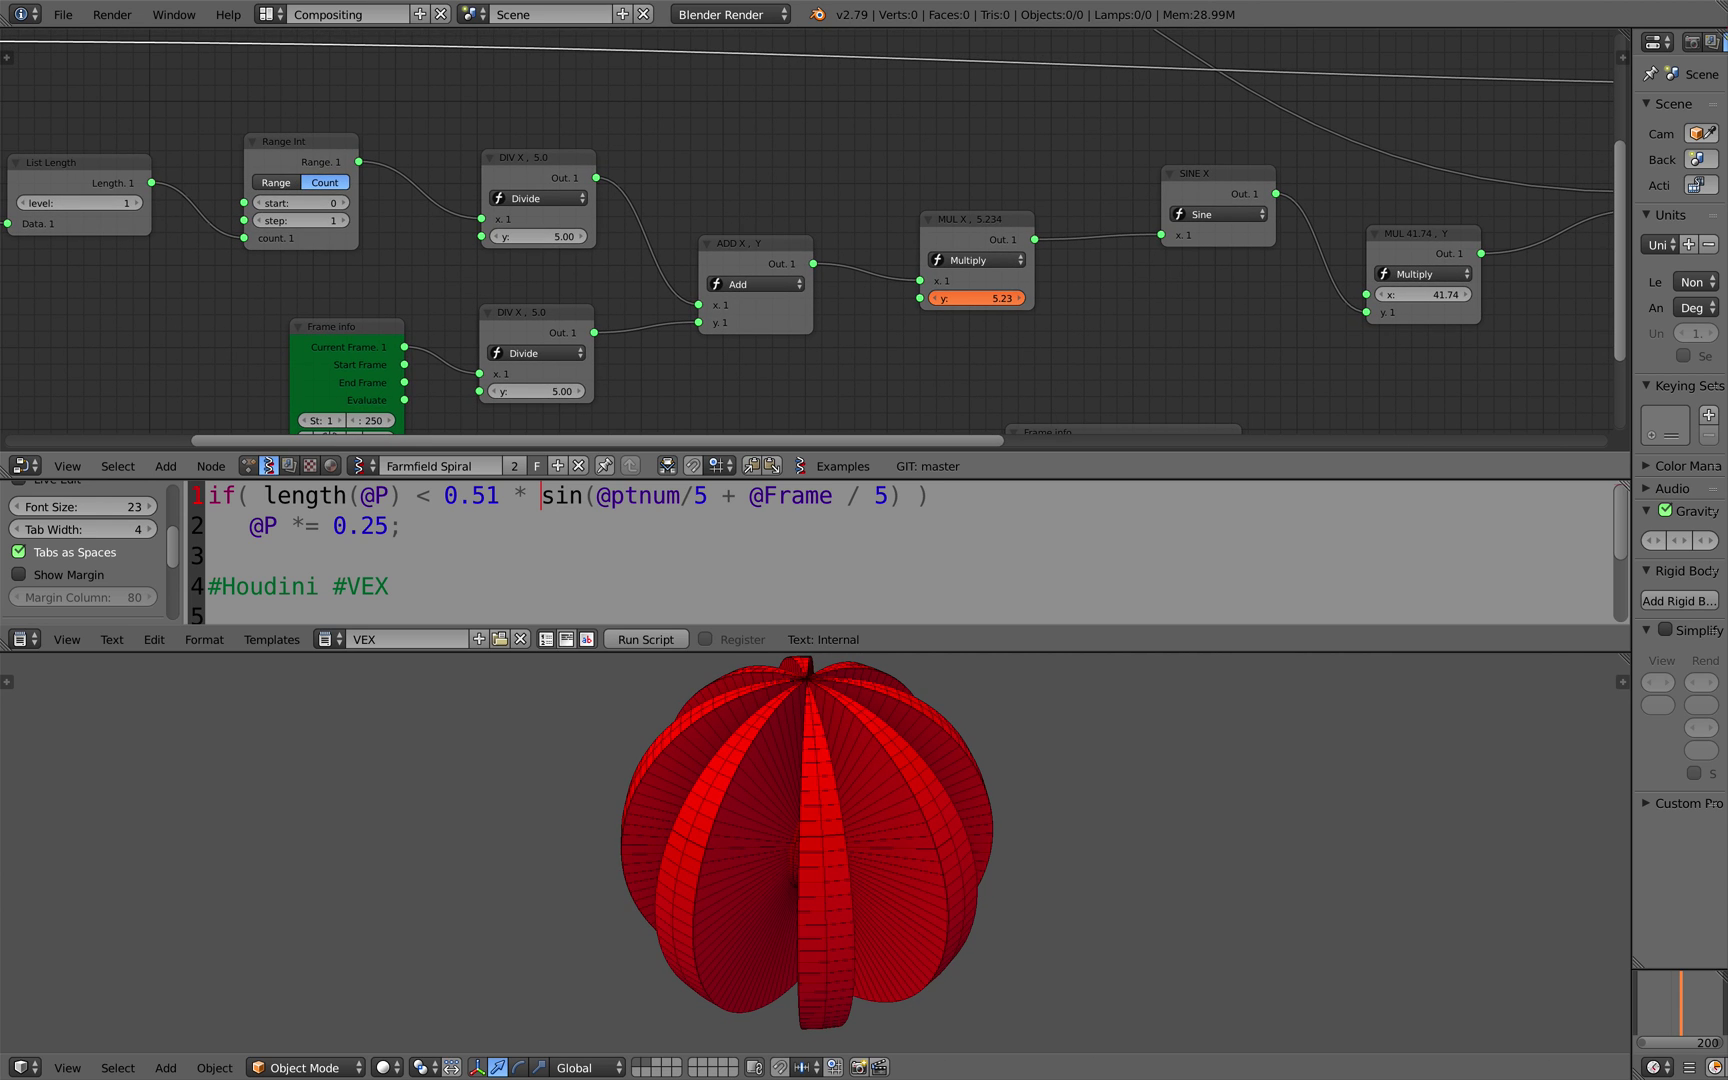
middle_drag(853, 715, 800, 662)
- Set the float feeding the Switch node's T input to 0.88 and the float feeding its F input to 1
middle_drag(1478, 329, 833, 293)
middle_drag(1041, 312, 597, 270)
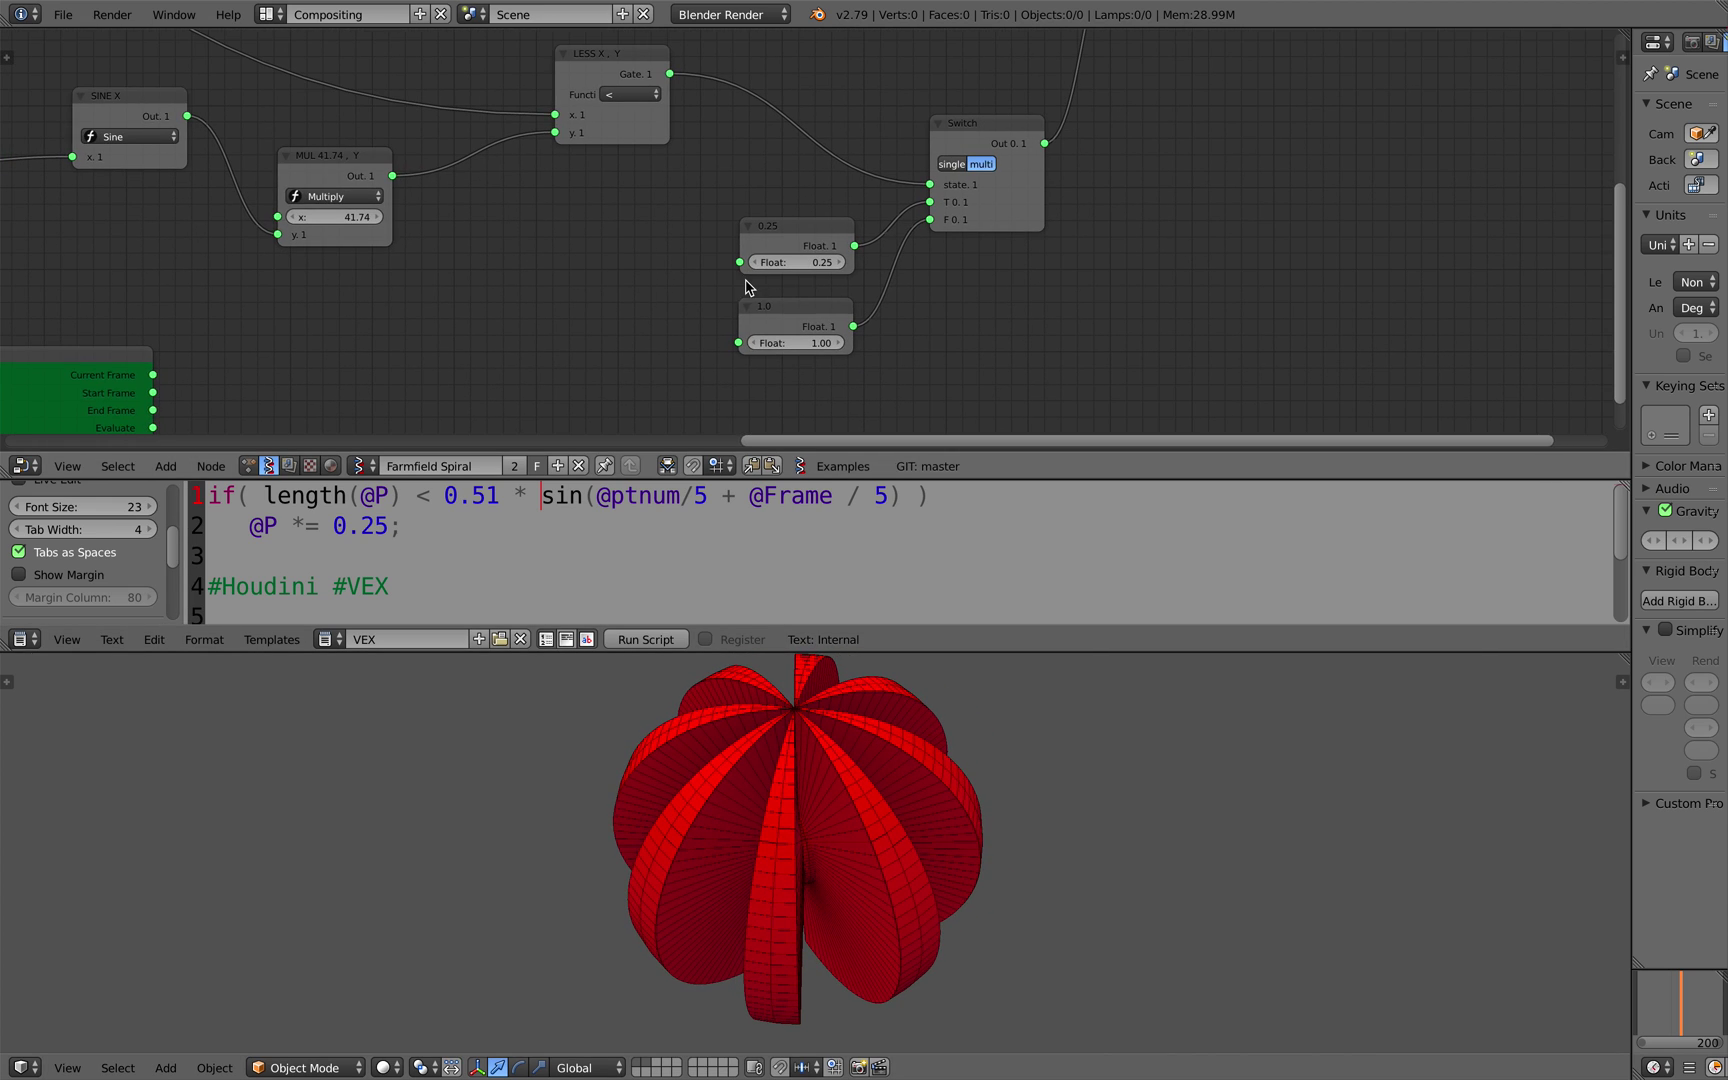
drag(788, 266, 840, 262)
drag(807, 343, 807, 343)
click(804, 343)
text(1)
key(Return)
- Nudge the 1.0 float node toward the Switch node and shift the less-than comparison node slightly away from it
middle_drag(859, 339, 847, 355)
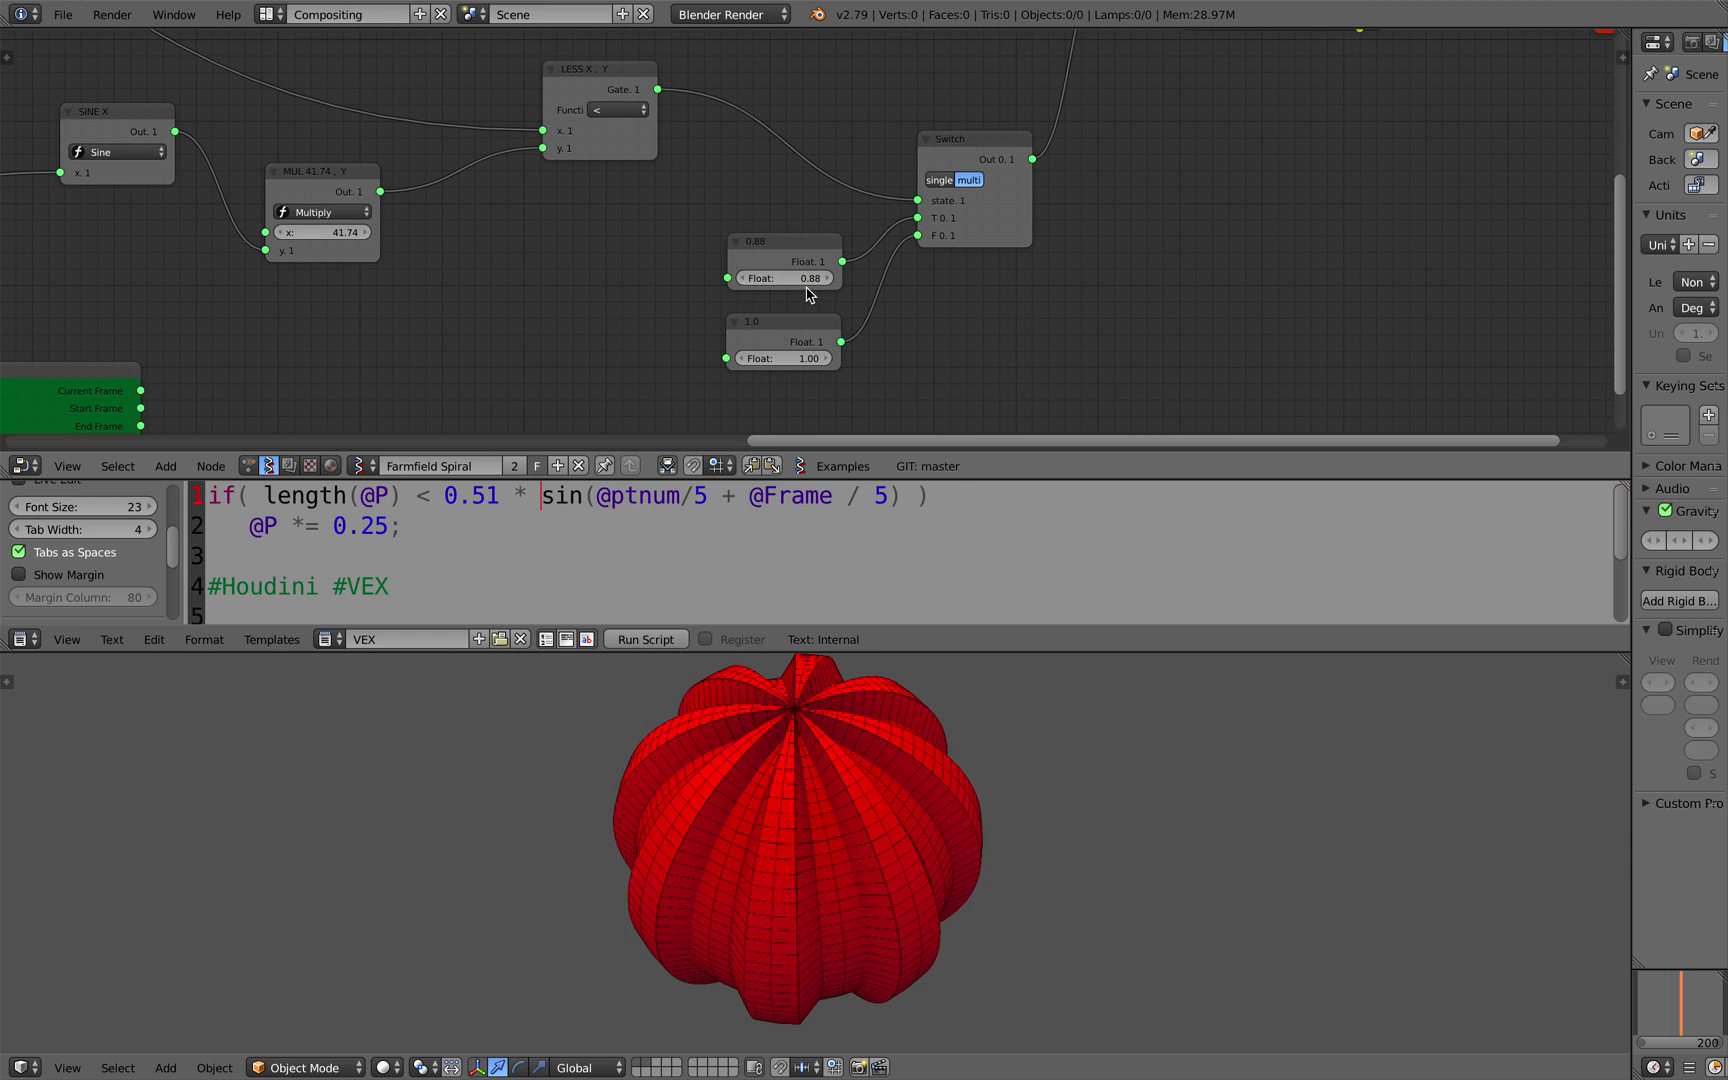
scroll(768, 216, up, 2)
drag(772, 323, 784, 313)
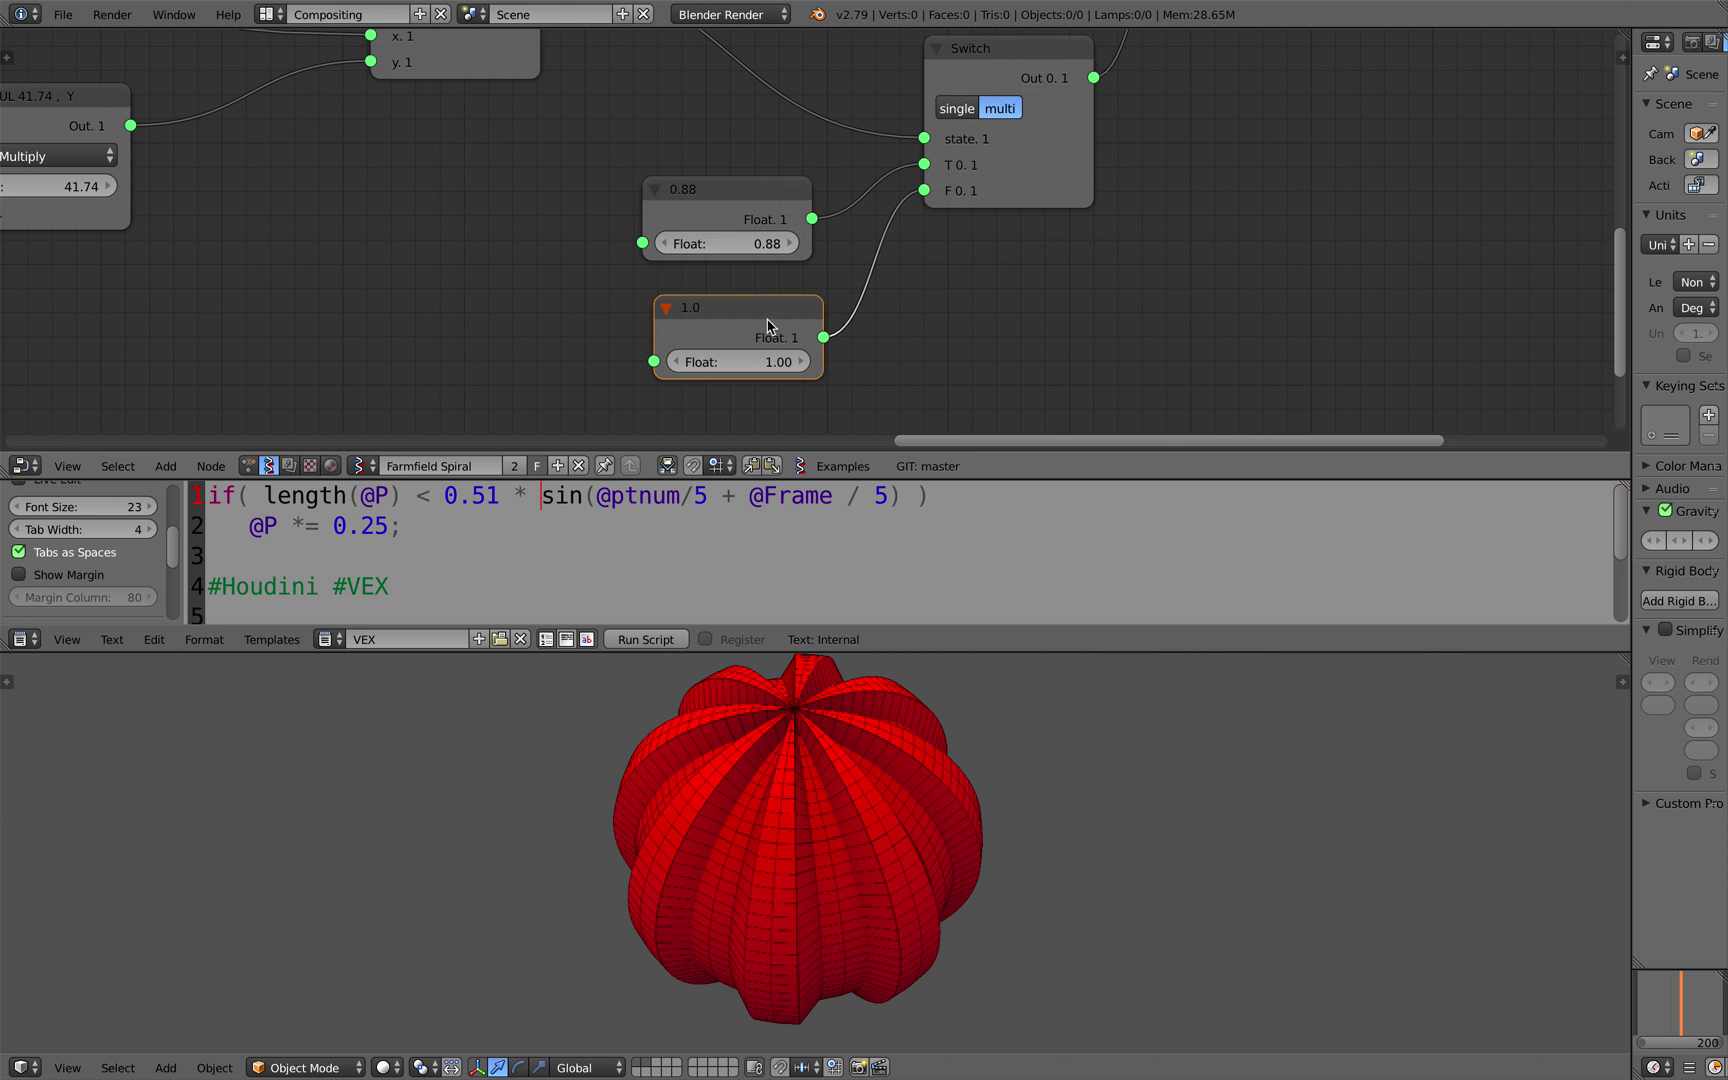
middle_drag(820, 732, 840, 707)
scroll(855, 760, down, 1)
scroll(643, 206, down, 1)
middle_drag(586, 132, 920, 330)
scroll(642, 205, down, 1)
drag(891, 189, 870, 190)
scroll(870, 190, down, 2)
middle_drag(870, 190, 1038, 192)
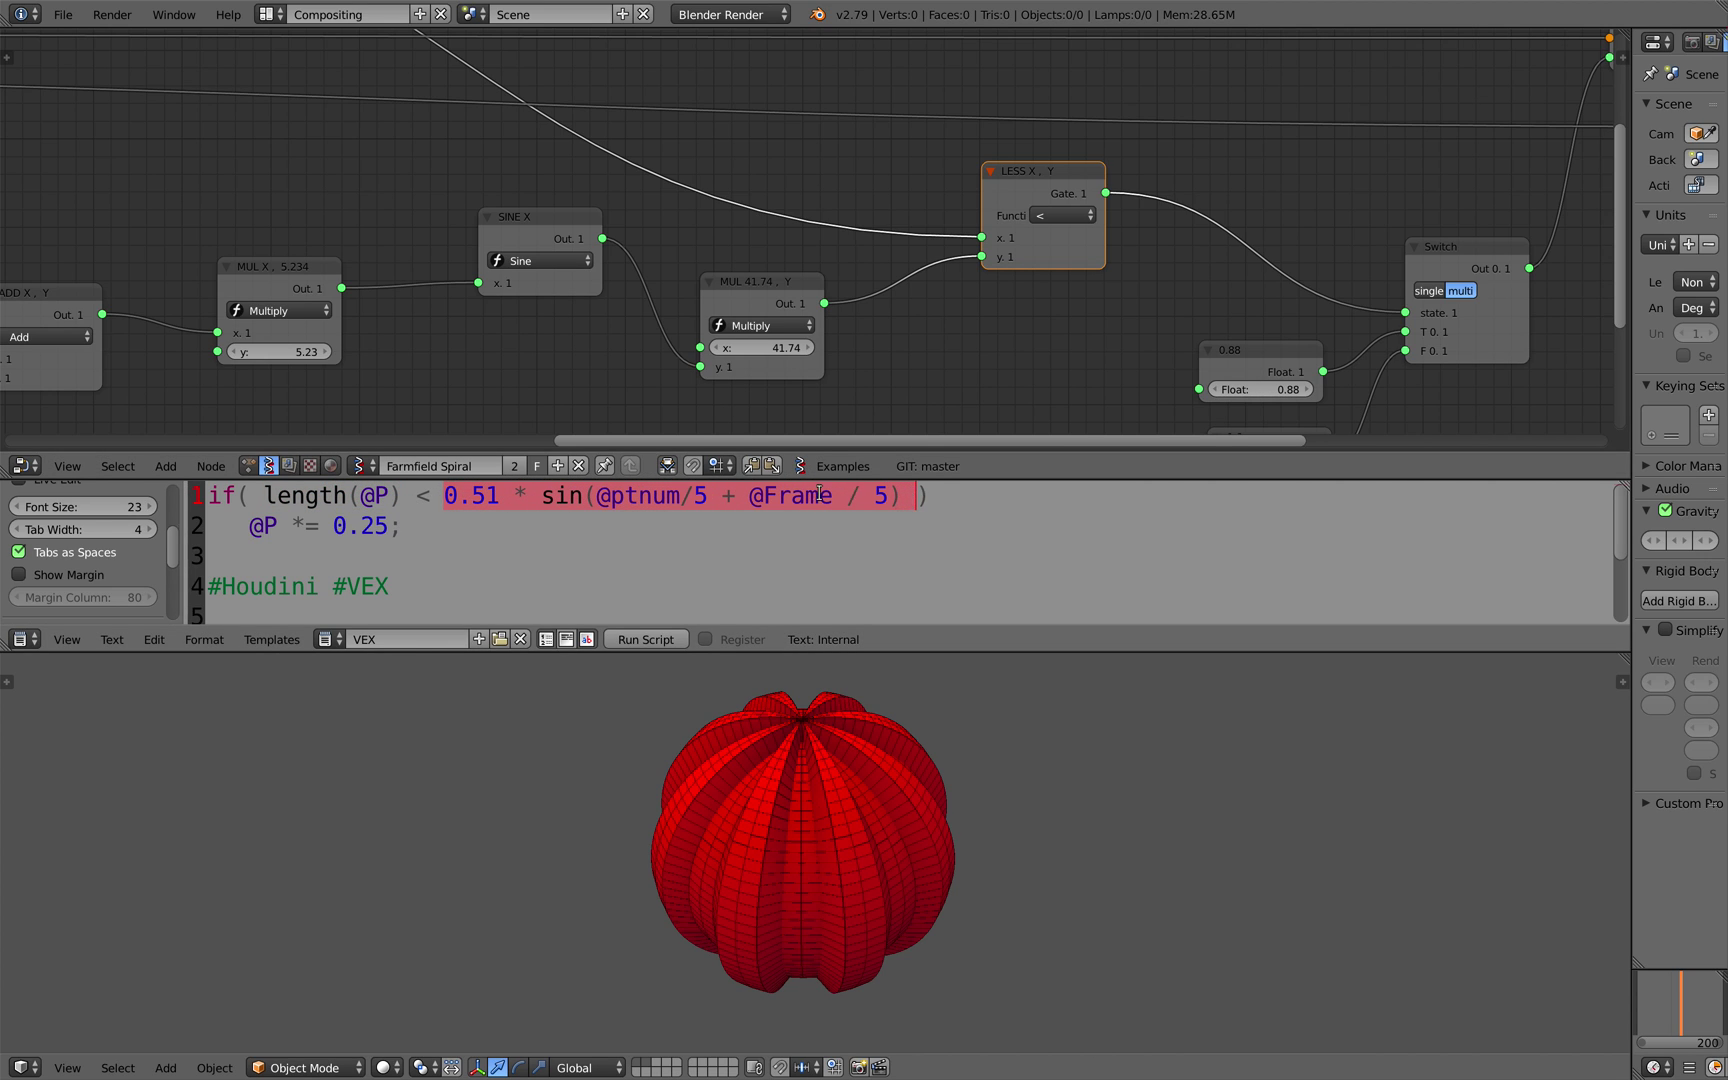
click(475, 493)
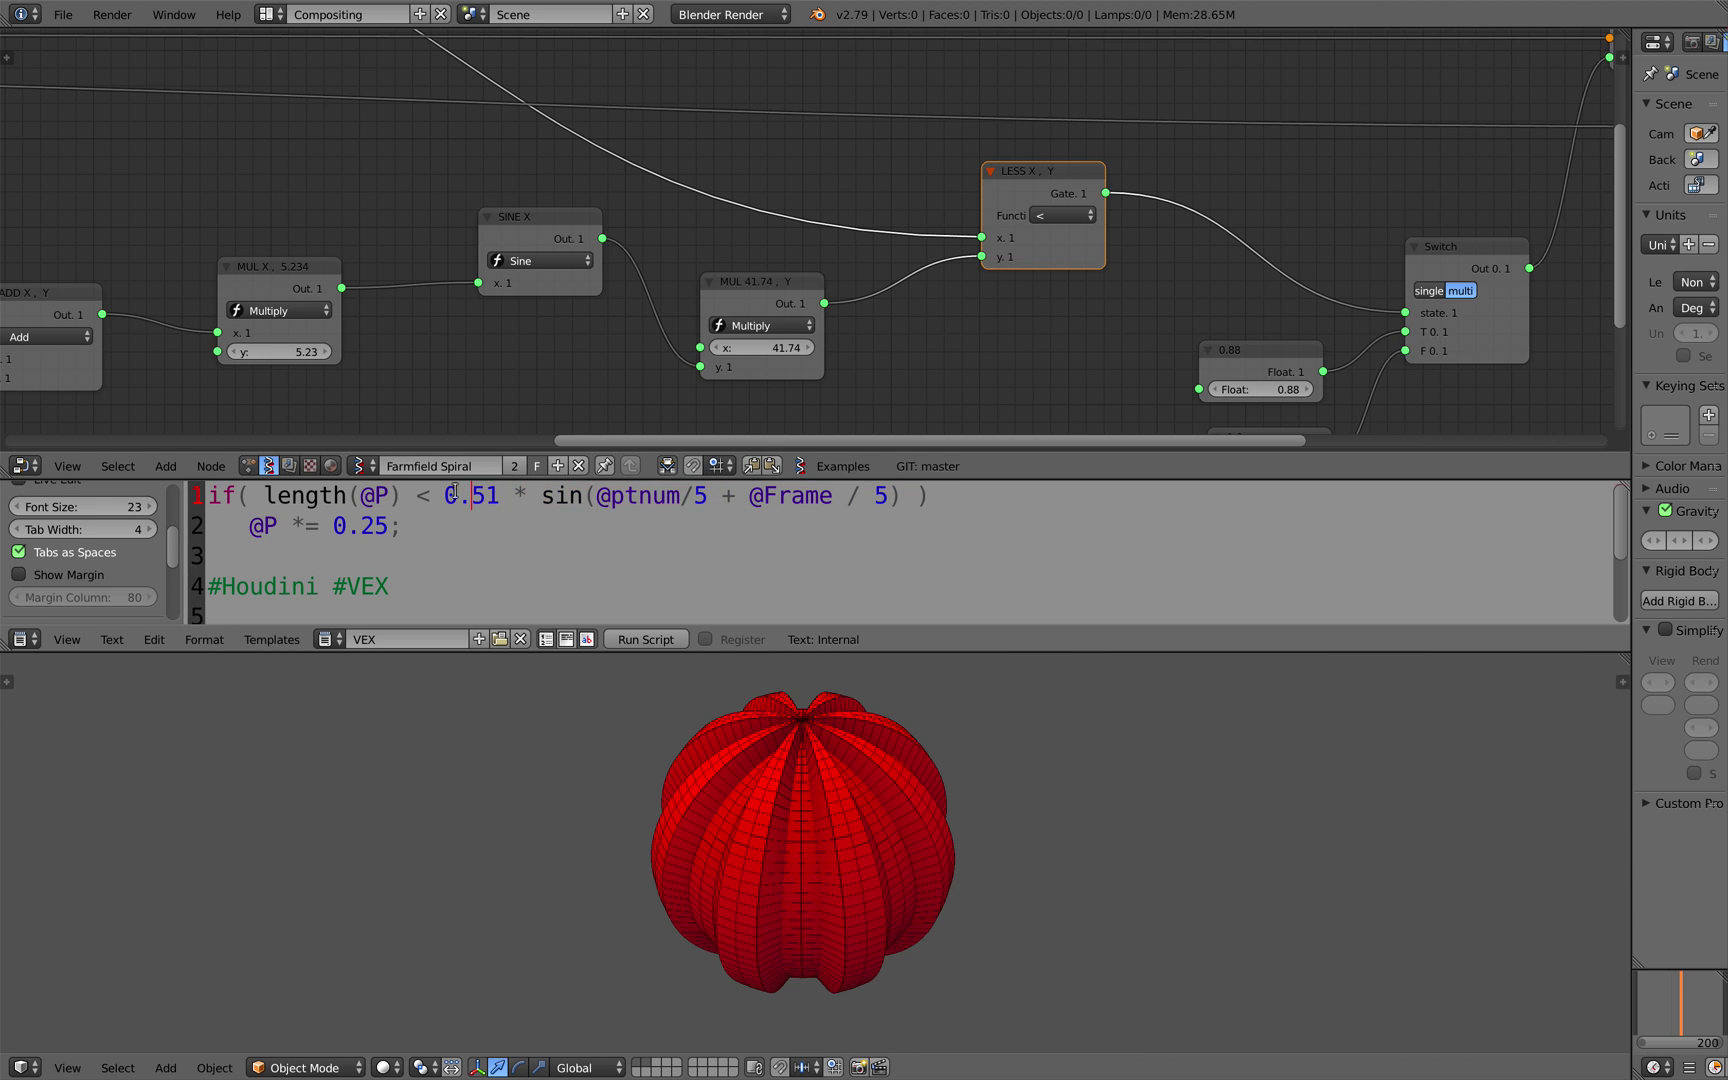
double_click(477, 493)
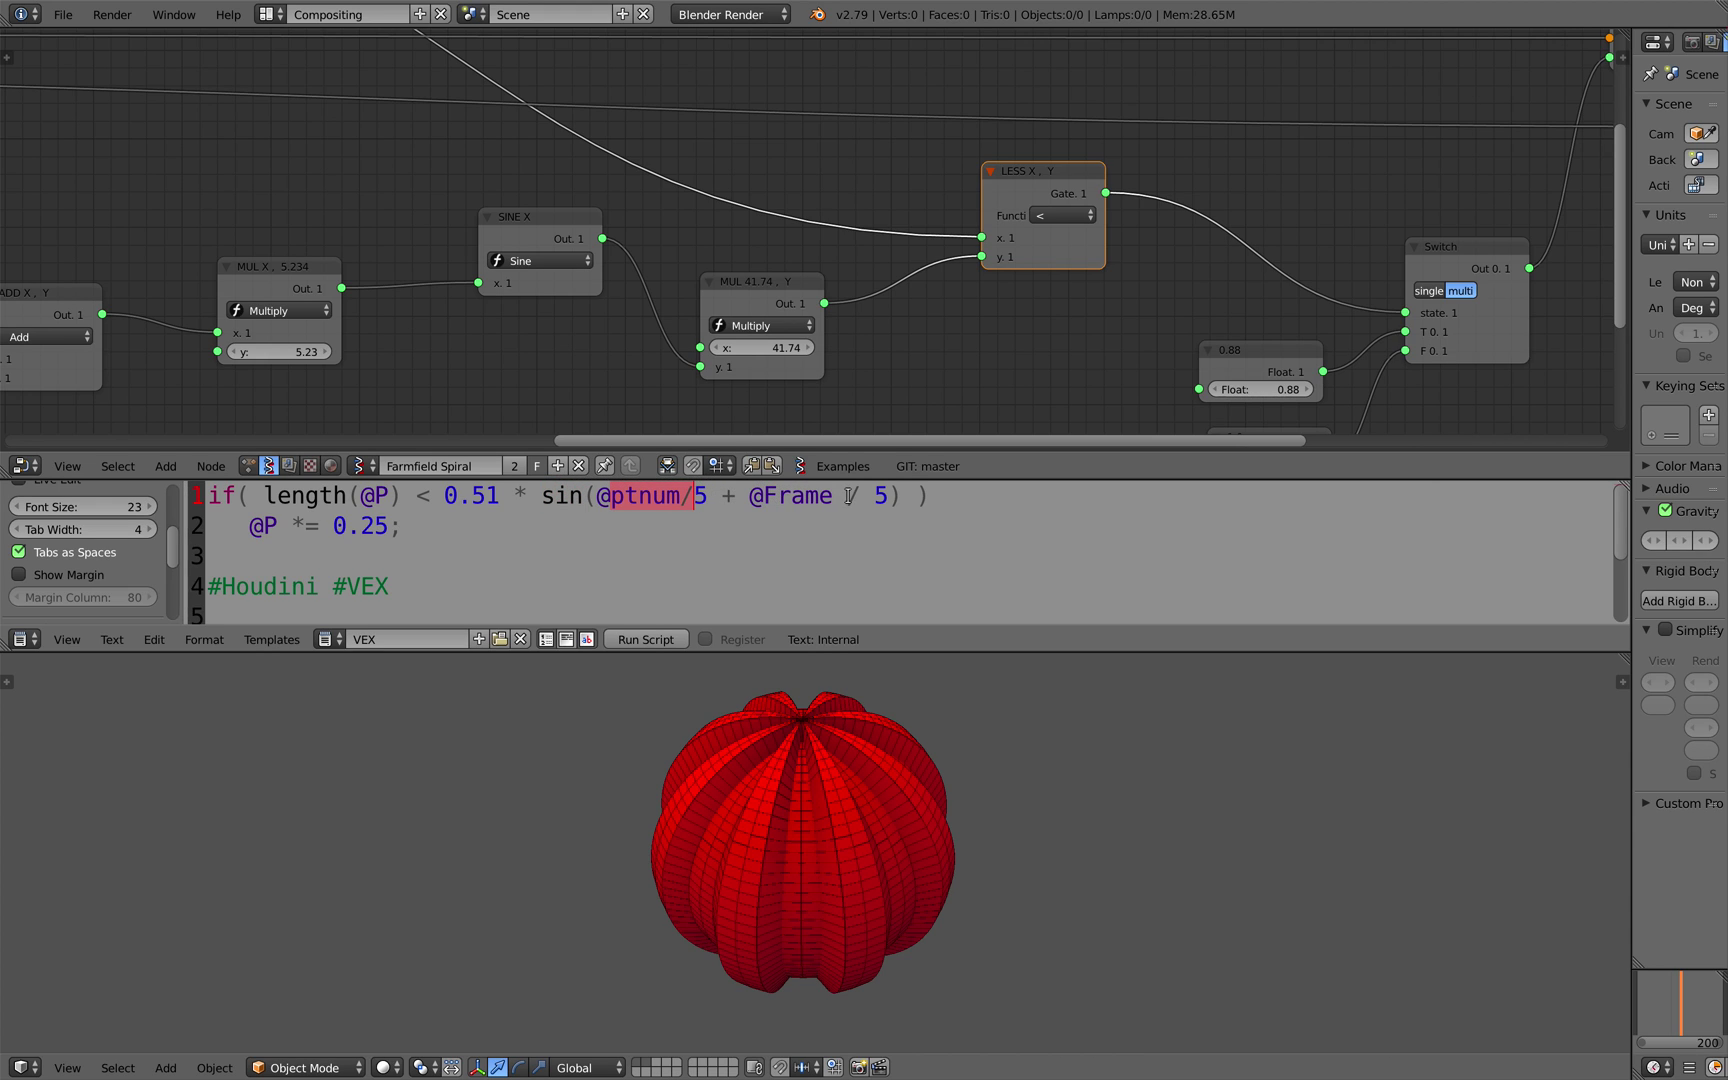
drag(906, 497, 625, 495)
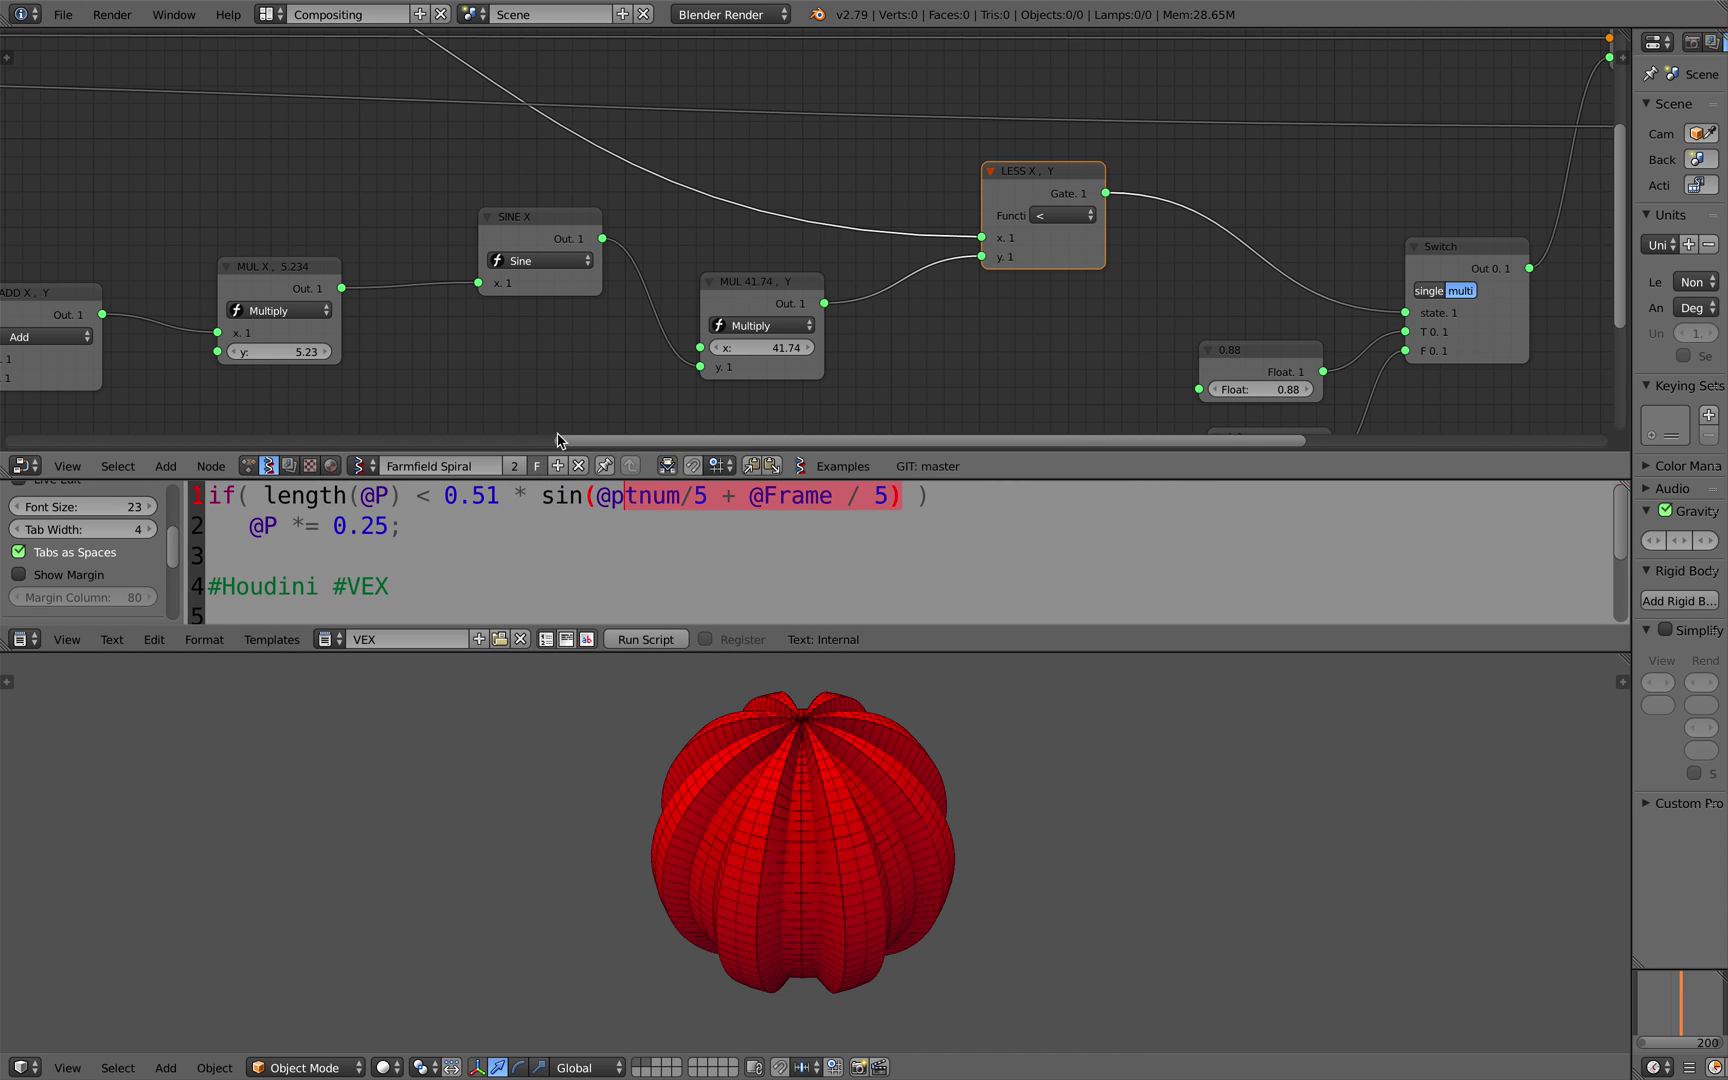
- Move the Sine node closer to the Multiply node that feeds it
scroll(629, 339, down, 1)
scroll(620, 335, up, 2)
scroll(620, 334, down, 1)
drag(650, 228, 610, 230)
middle_drag(610, 230, 660, 232)
drag(710, 255, 713, 252)
- Move the List Length, Range Int and upper Divide nodes closer together toward the Sphere node
middle_drag(697, 277, 203, 119)
drag(344, 203, 292, 180)
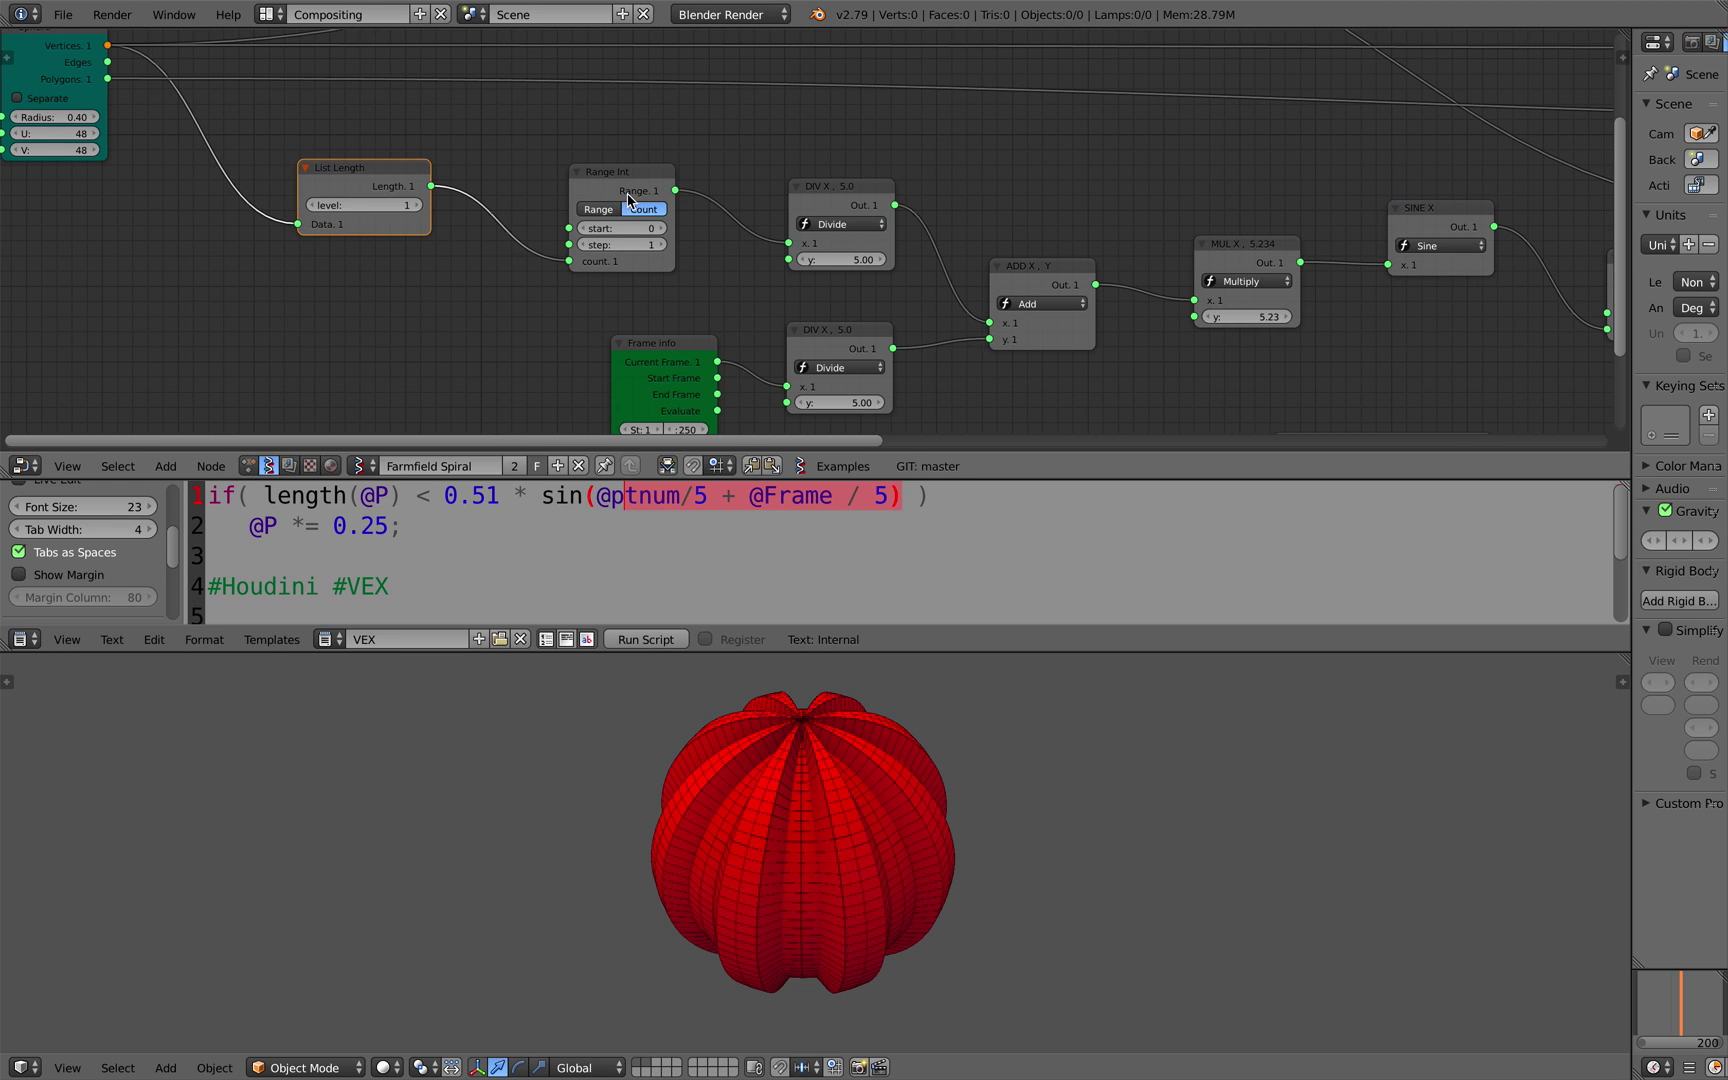
drag(639, 191, 541, 174)
drag(826, 197, 695, 167)
scroll(478, 181, up, 1)
scroll(478, 181, left, 3)
drag(392, 175, 366, 175)
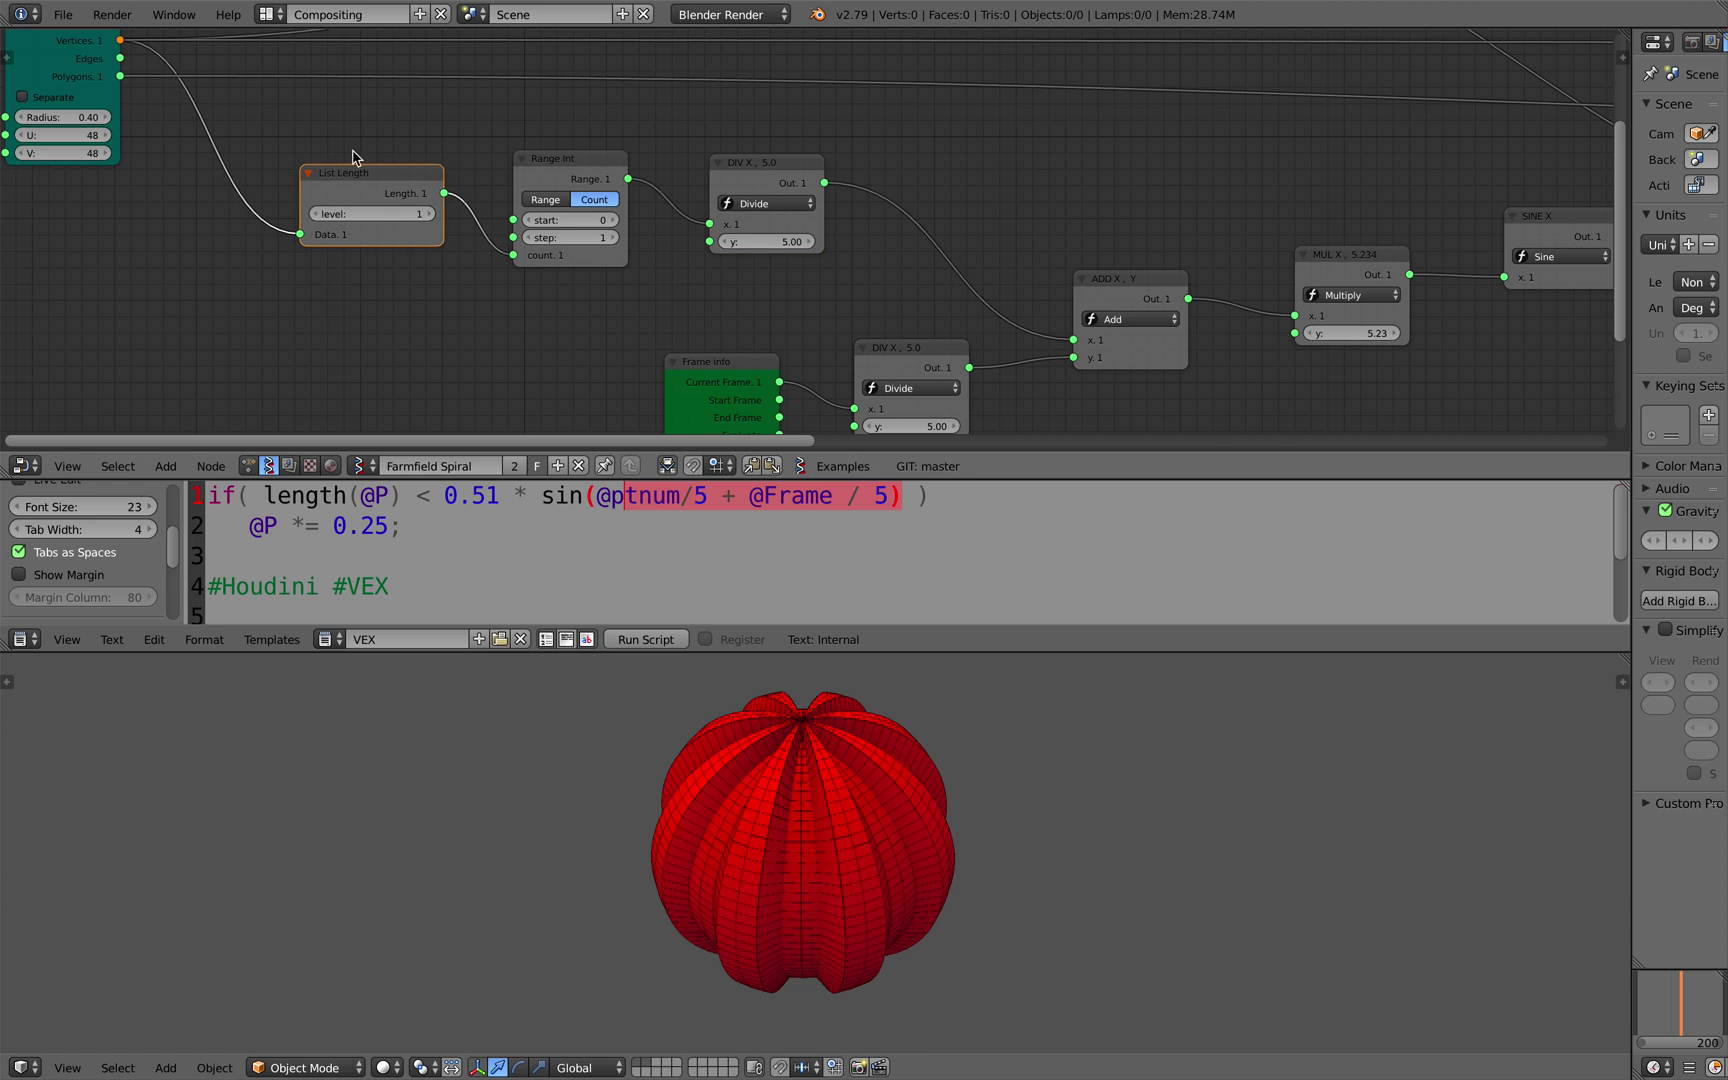
scroll(260, 130, up, 2)
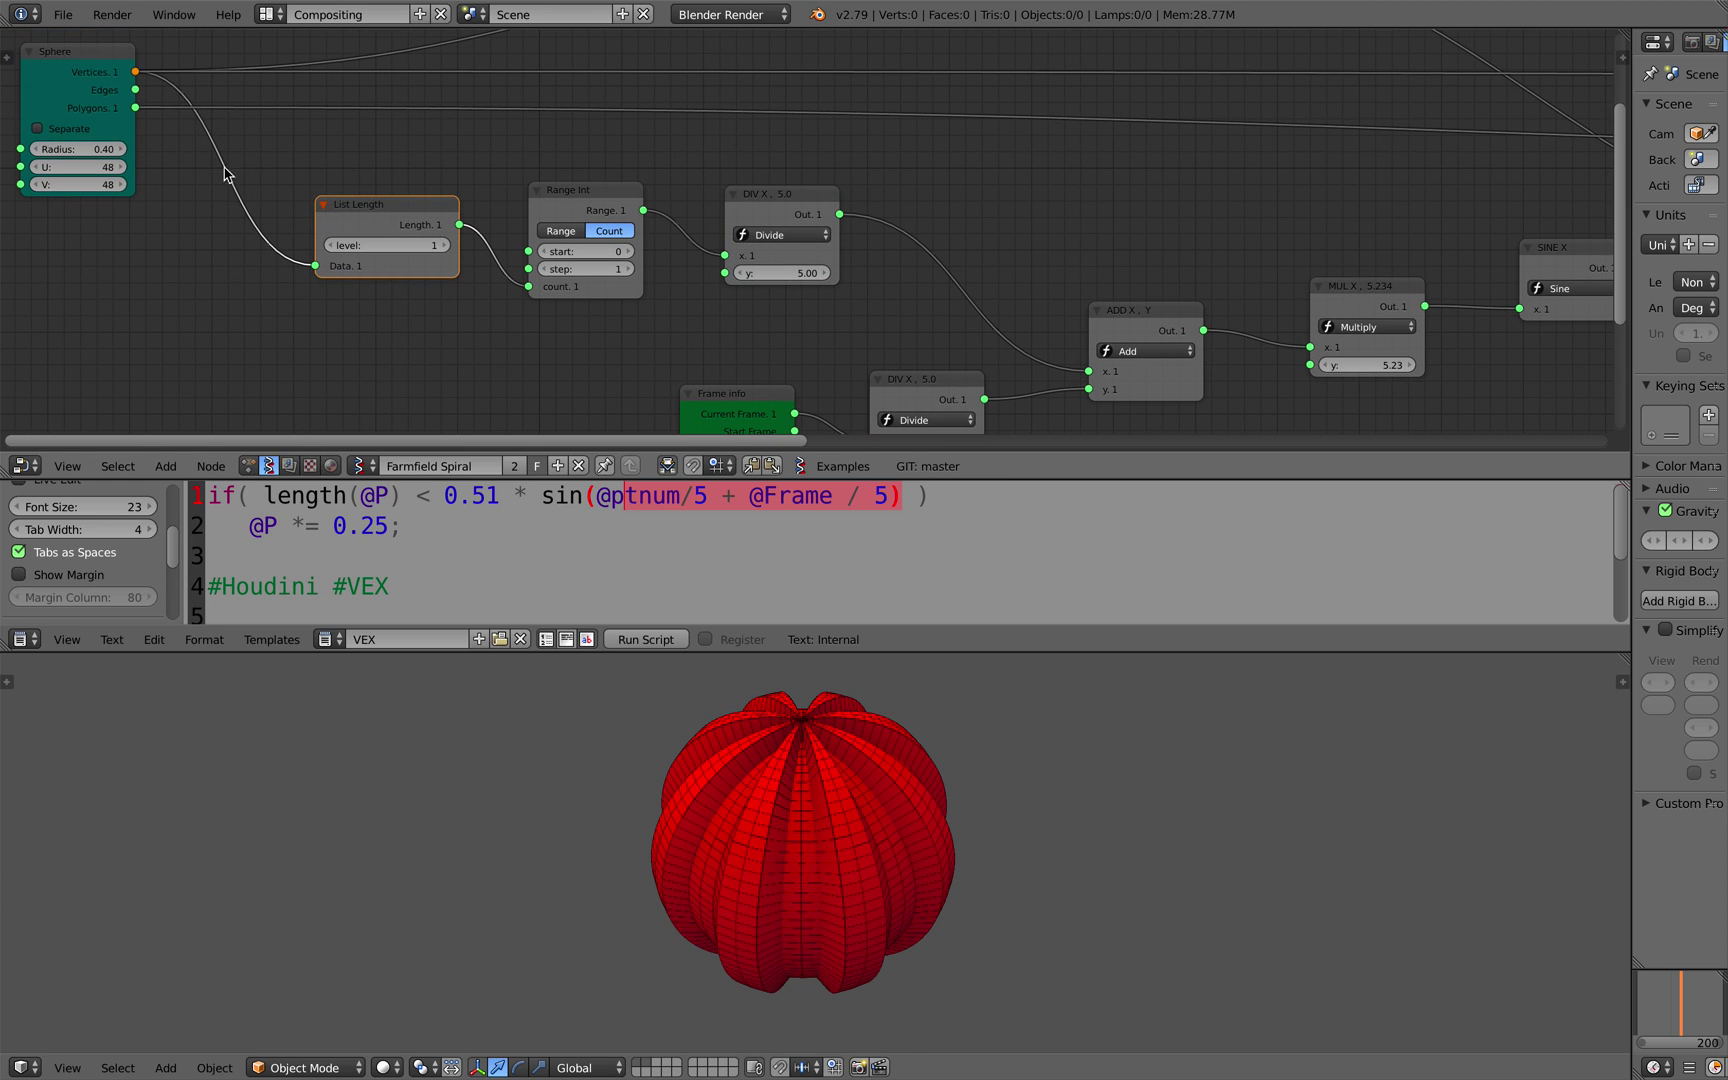
drag(361, 210, 345, 209)
drag(534, 203, 524, 197)
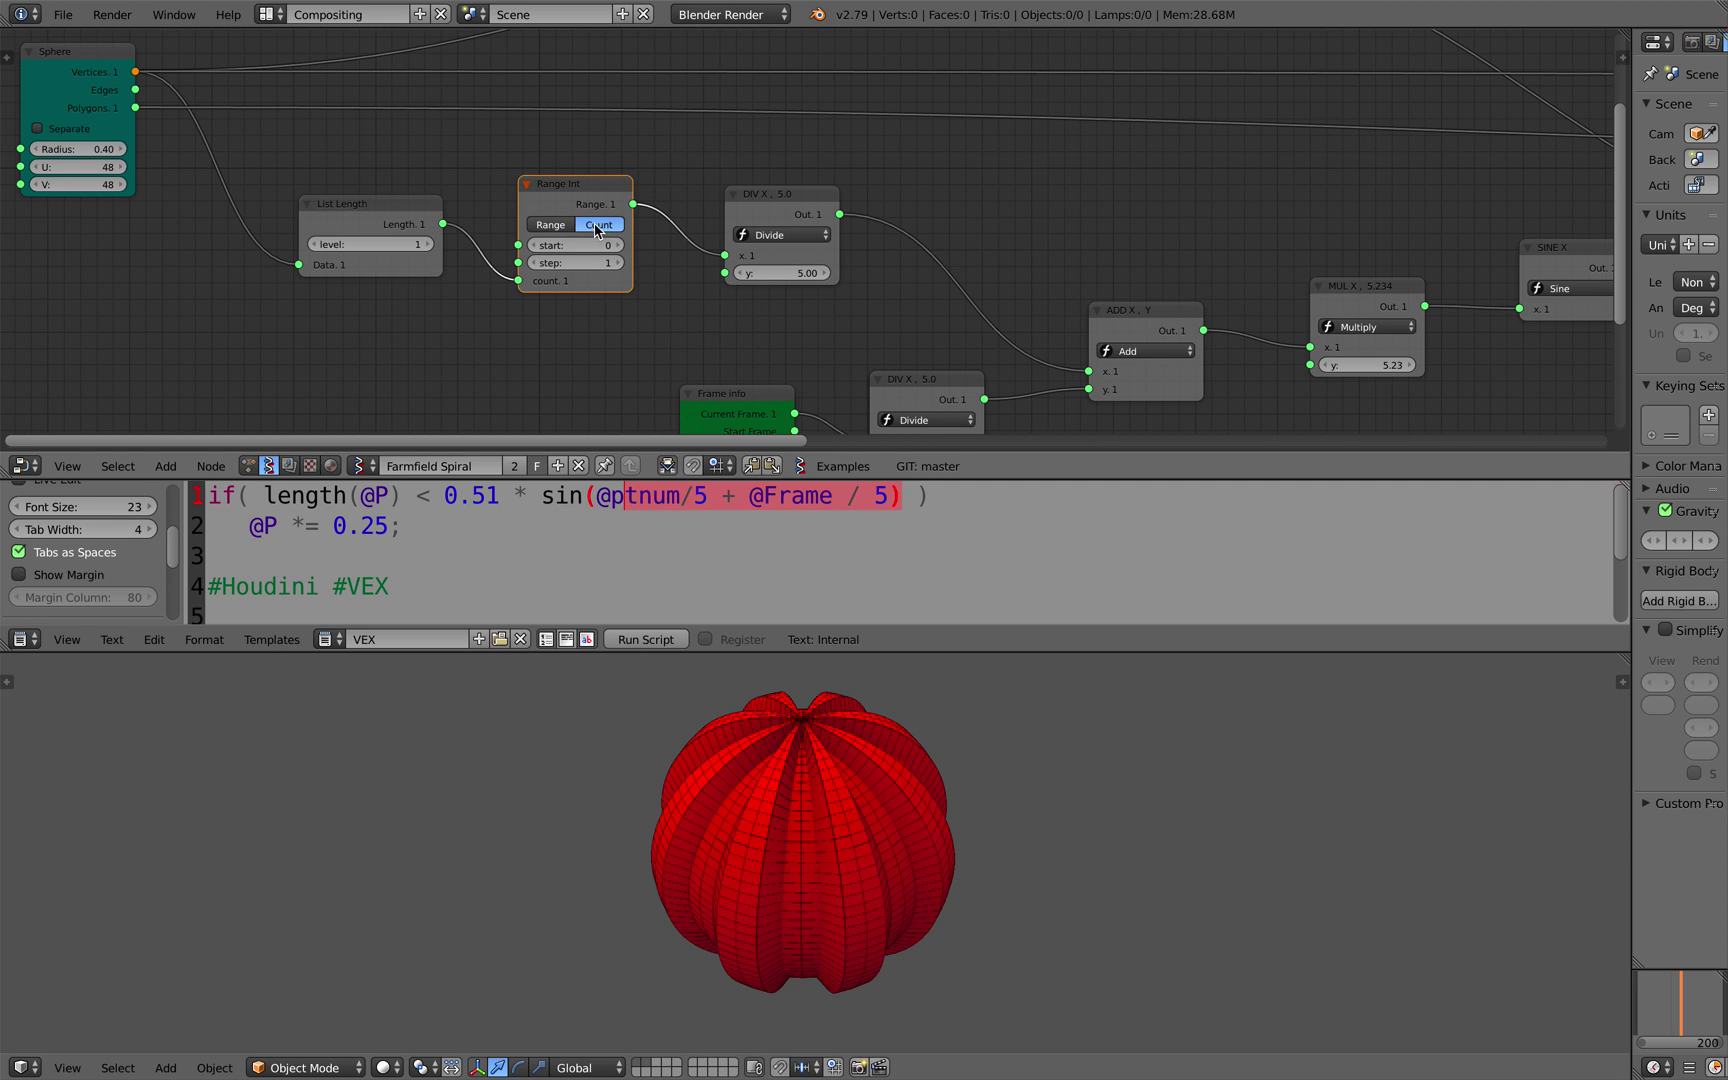
- Align the two Divide nodes one above the other and move the Frame Info node up beside the lower one
middle_drag(597, 230, 497, 221)
drag(688, 195, 806, 197)
middle_drag(806, 200, 774, 170)
drag(800, 343, 779, 309)
drag(621, 340, 588, 308)
middle_drag(711, 329, 668, 302)
mouse_move(739, 363)
mouse_down()
mouse_move(780, 363)
mouse_move(736, 359)
mouse_up()
- Try a y value of 5.18 on the Divide node fed by Range Int, and set it back to 5
drag(723, 207, 741, 207)
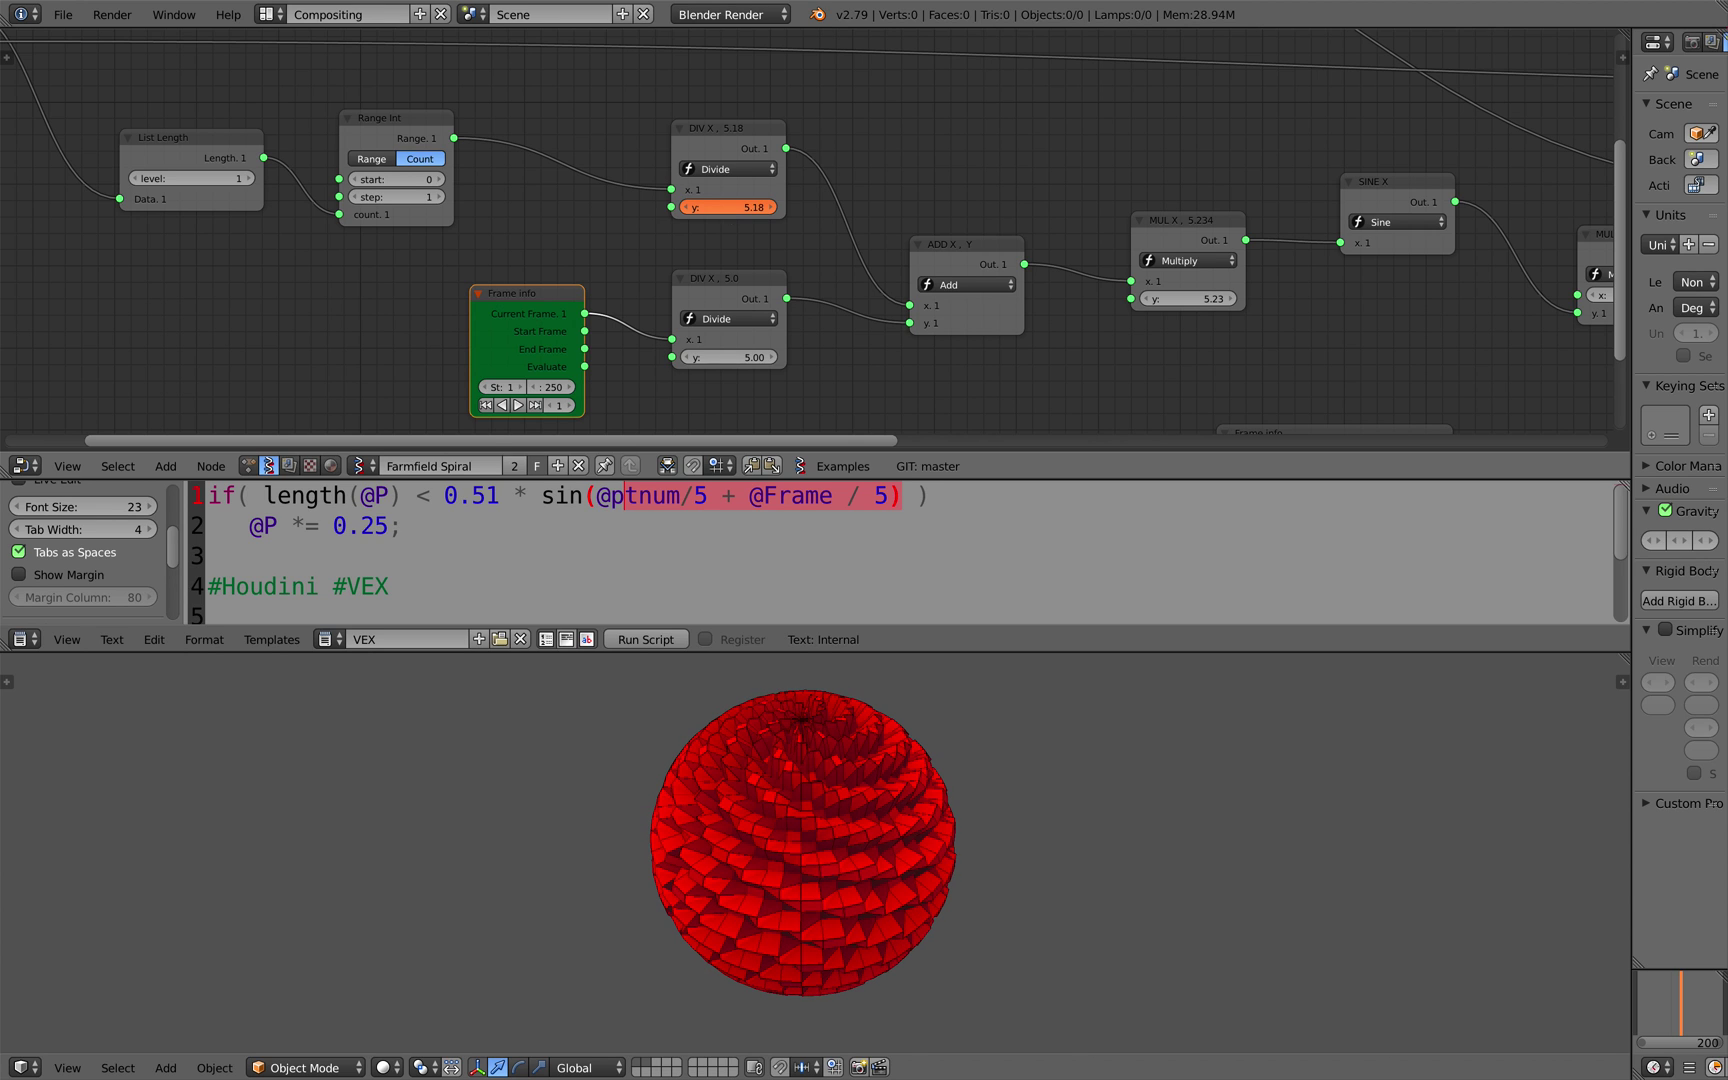
text(5)
key(Return)
- Set the y value of the Multiply node ahead of the Sine node to 5.35 and view the sphere from above
middle_drag(926, 163, 828, 162)
mouse_move(1092, 297)
mouse_down()
mouse_move(1068, 297)
mouse_move(1104, 297)
mouse_up()
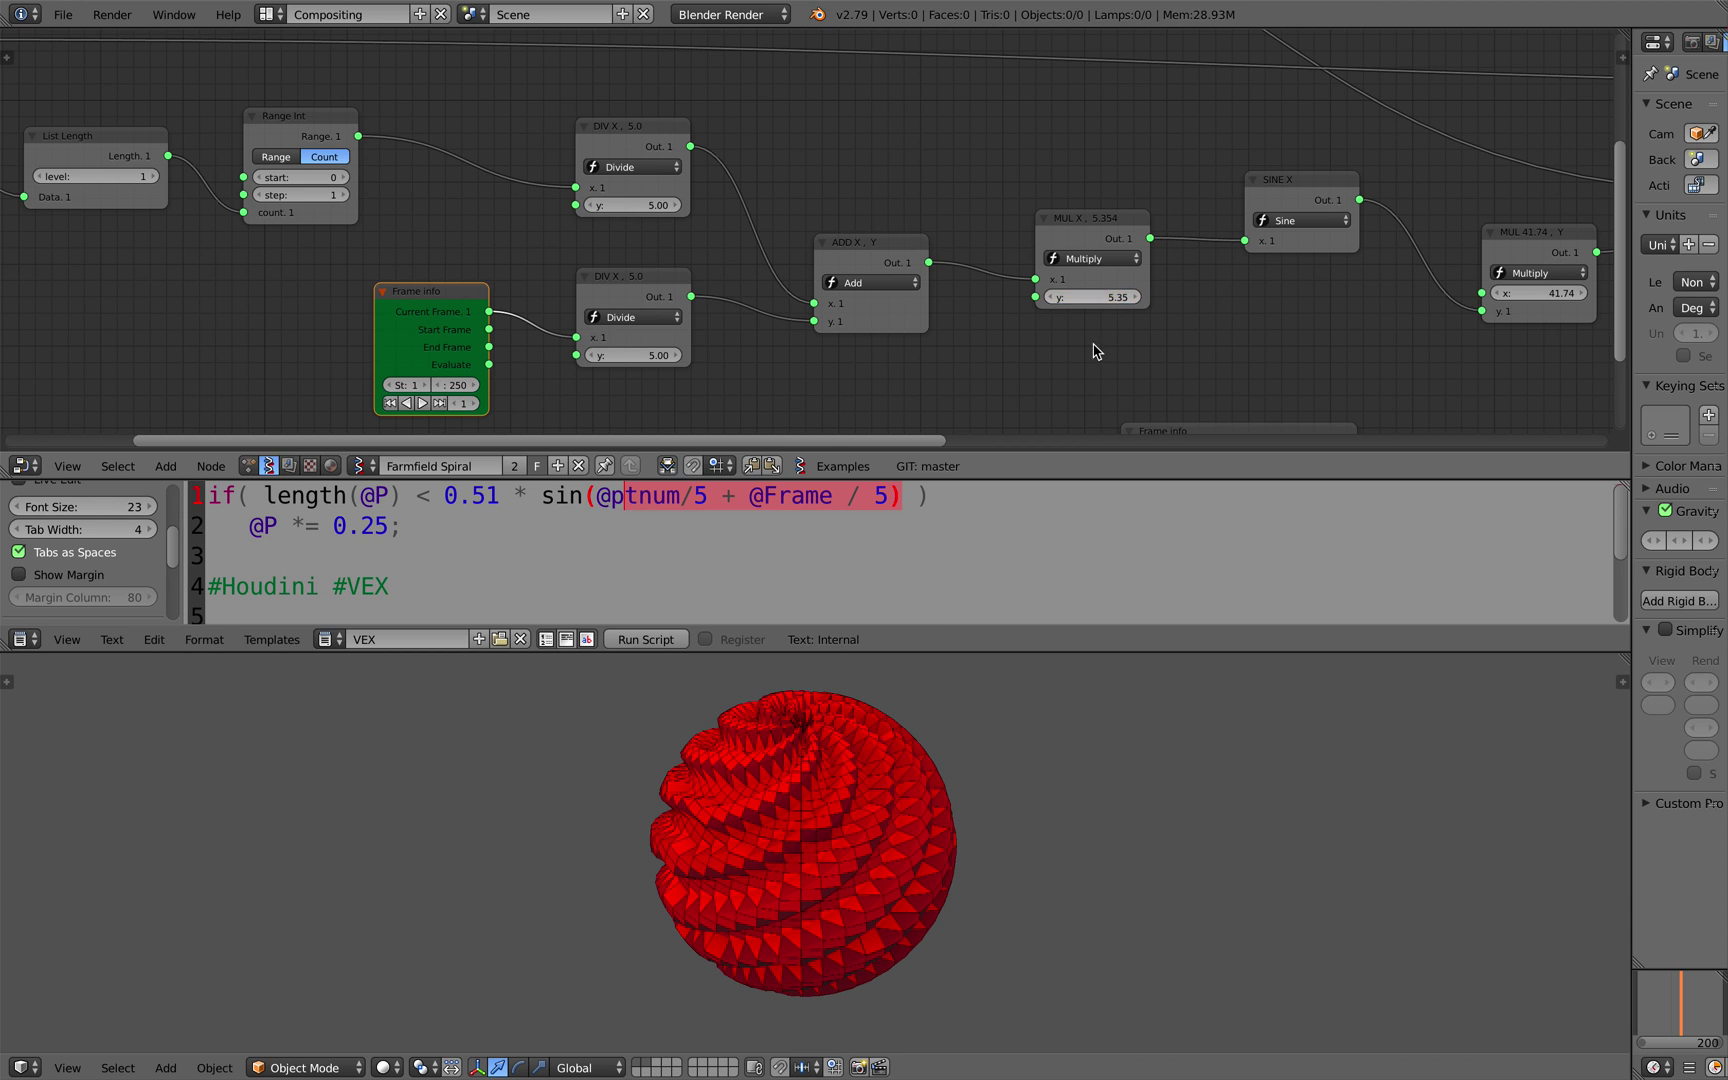
middle_drag(918, 829, 826, 833)
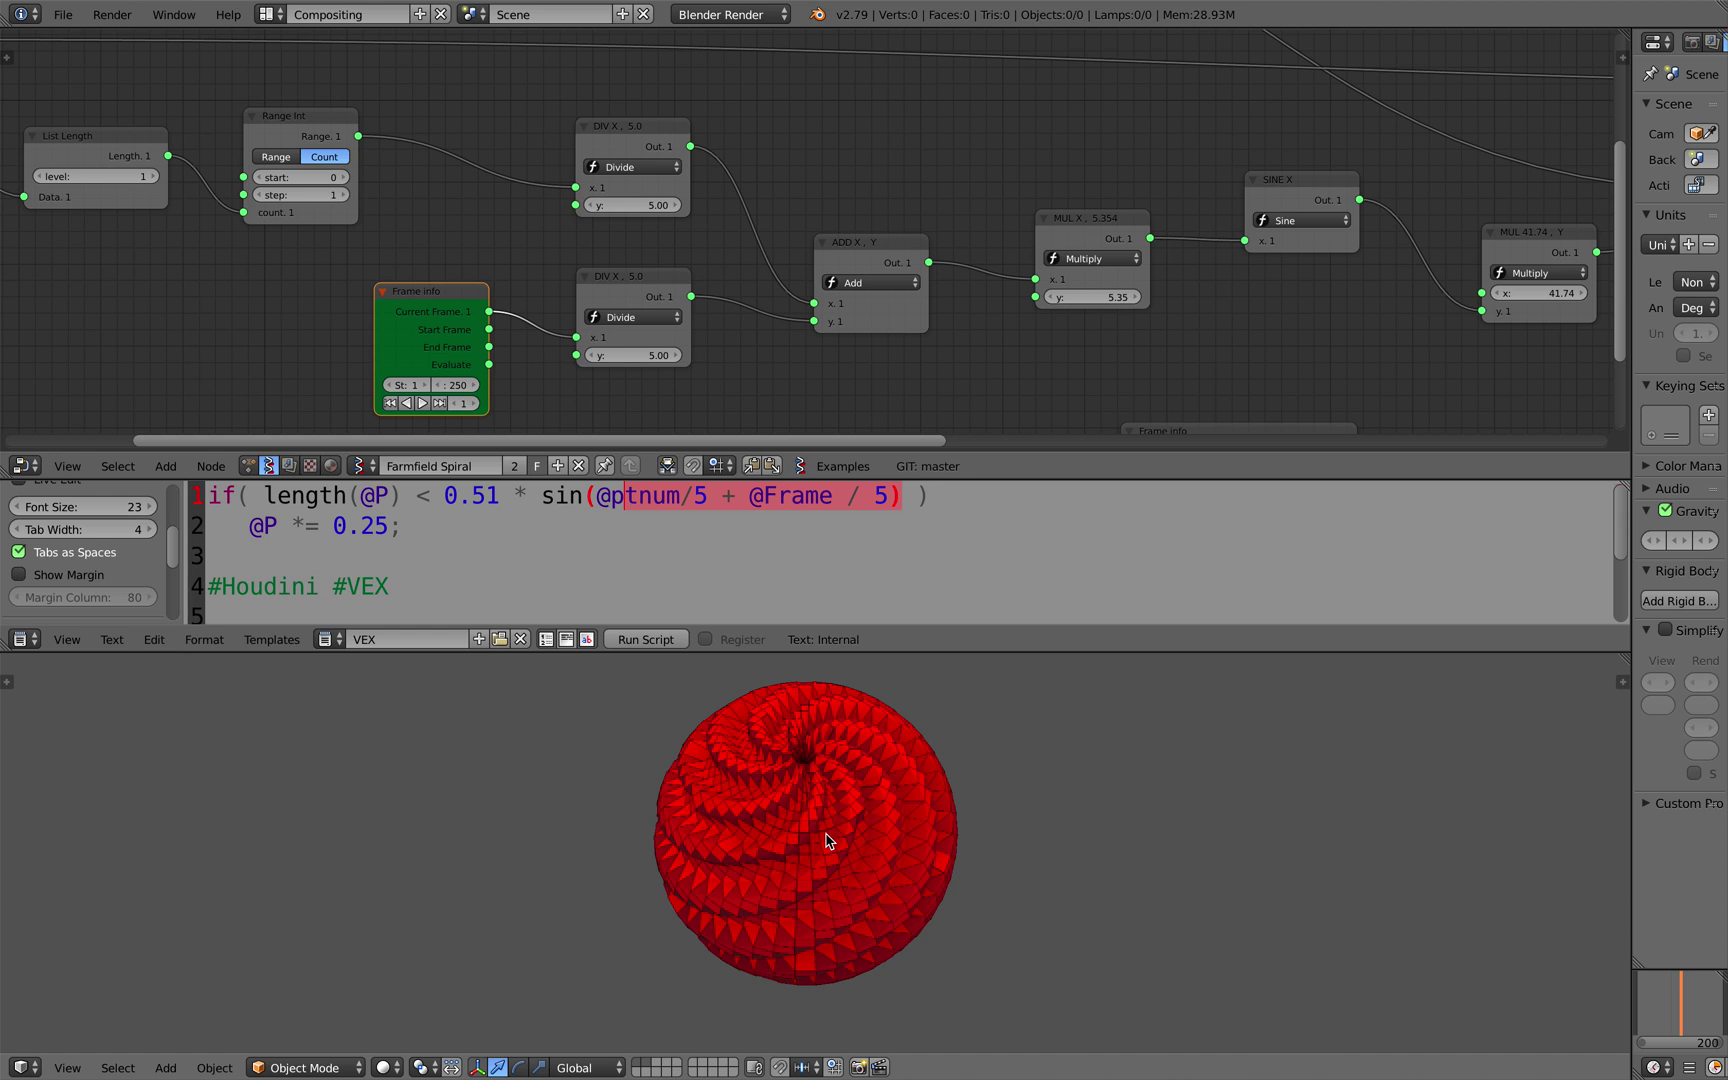
middle_drag(845, 820, 808, 690)
- Move the Add node and the Multiply node after it upward and closer to the Divide nodes
scroll(832, 358, down, 1)
middle_drag(850, 364, 758, 326)
scroll(758, 324, up, 1)
drag(738, 229, 717, 191)
drag(954, 226, 928, 208)
- Set the y value of the Multiply node ahead of the Sine node to 5.36
middle_drag(936, 213, 836, 225)
scroll(840, 228, up, 1)
mouse_move(841, 277)
mouse_down()
mouse_move(895, 277)
mouse_move(839, 277)
mouse_up()
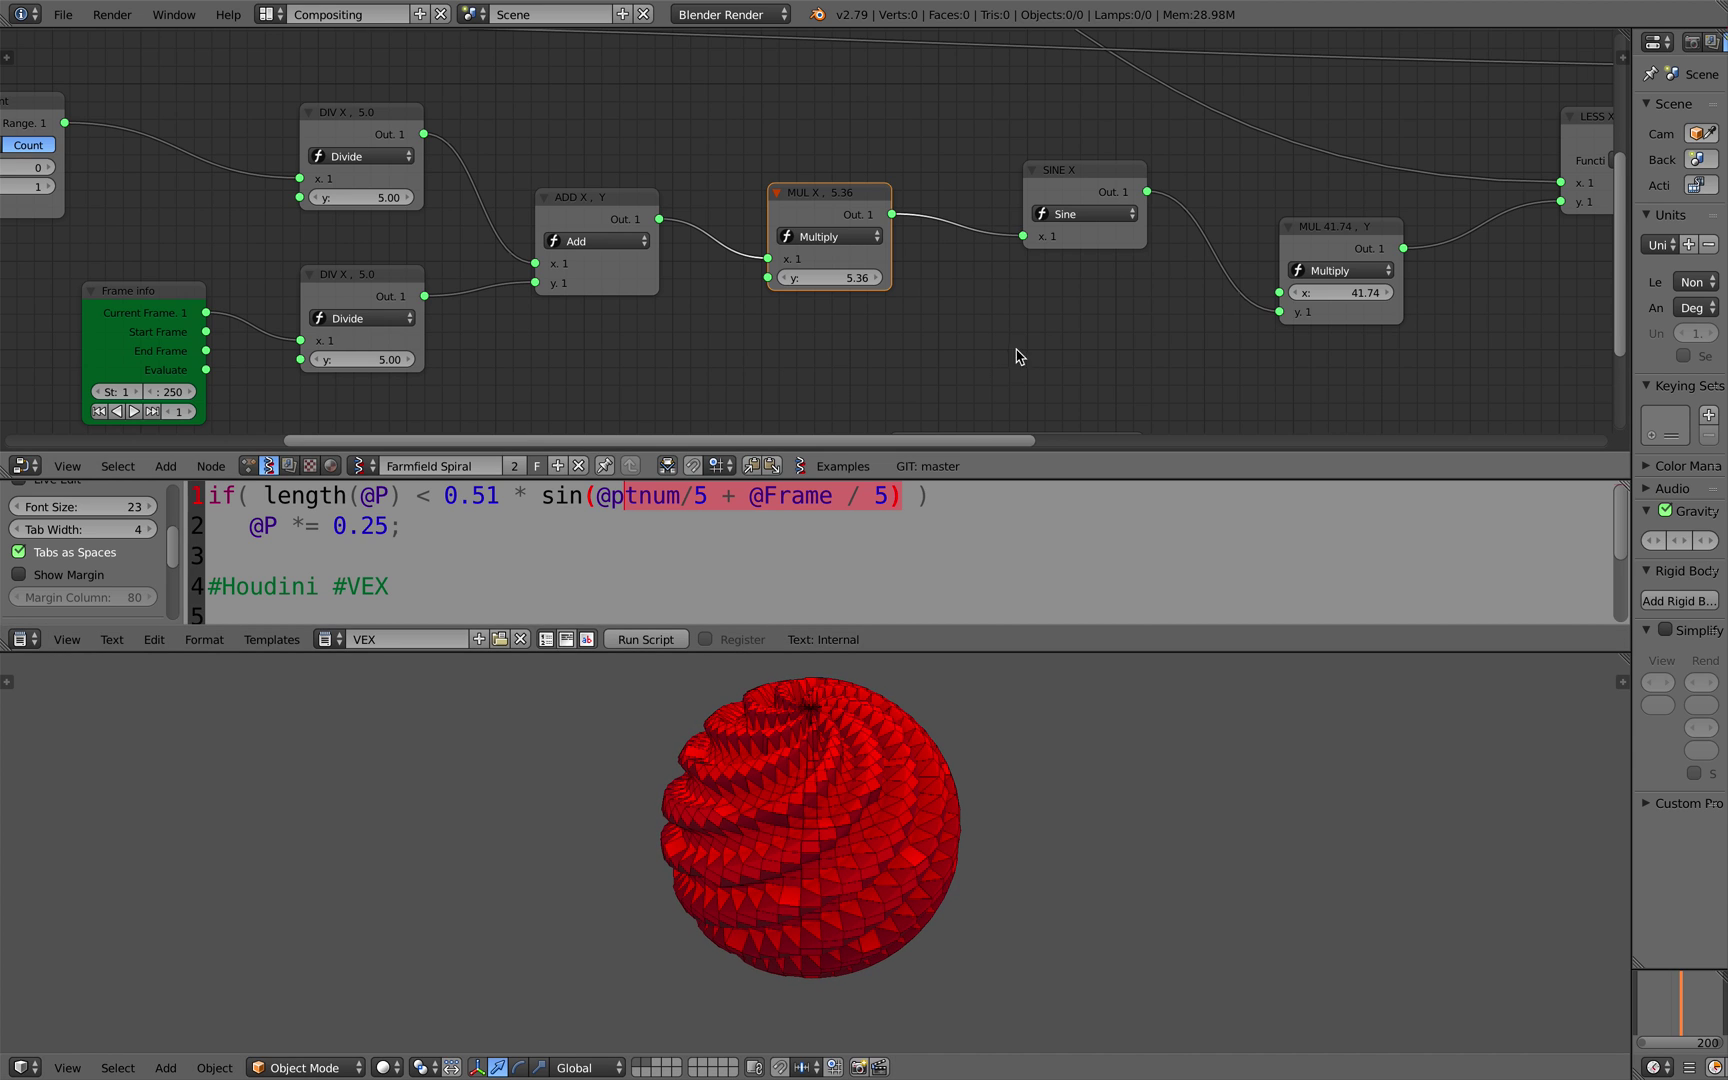
- Try lower V divisions such as 24 on the Sphere node, and set V back to 48
middle_drag(1034, 318, 868, 324)
scroll(800, 320, down, 3)
middle_drag(605, 306, 1339, 303)
scroll(693, 269, up, 1)
scroll(622, 238, up, 2)
middle_drag(622, 238, 873, 379)
mouse_move(519, 250)
mouse_down()
mouse_move(625, 250)
mouse_move(565, 268)
mouse_move(640, 268)
mouse_move(505, 268)
mouse_move(525, 268)
mouse_up()
text(8)
key(Return)
text(2)
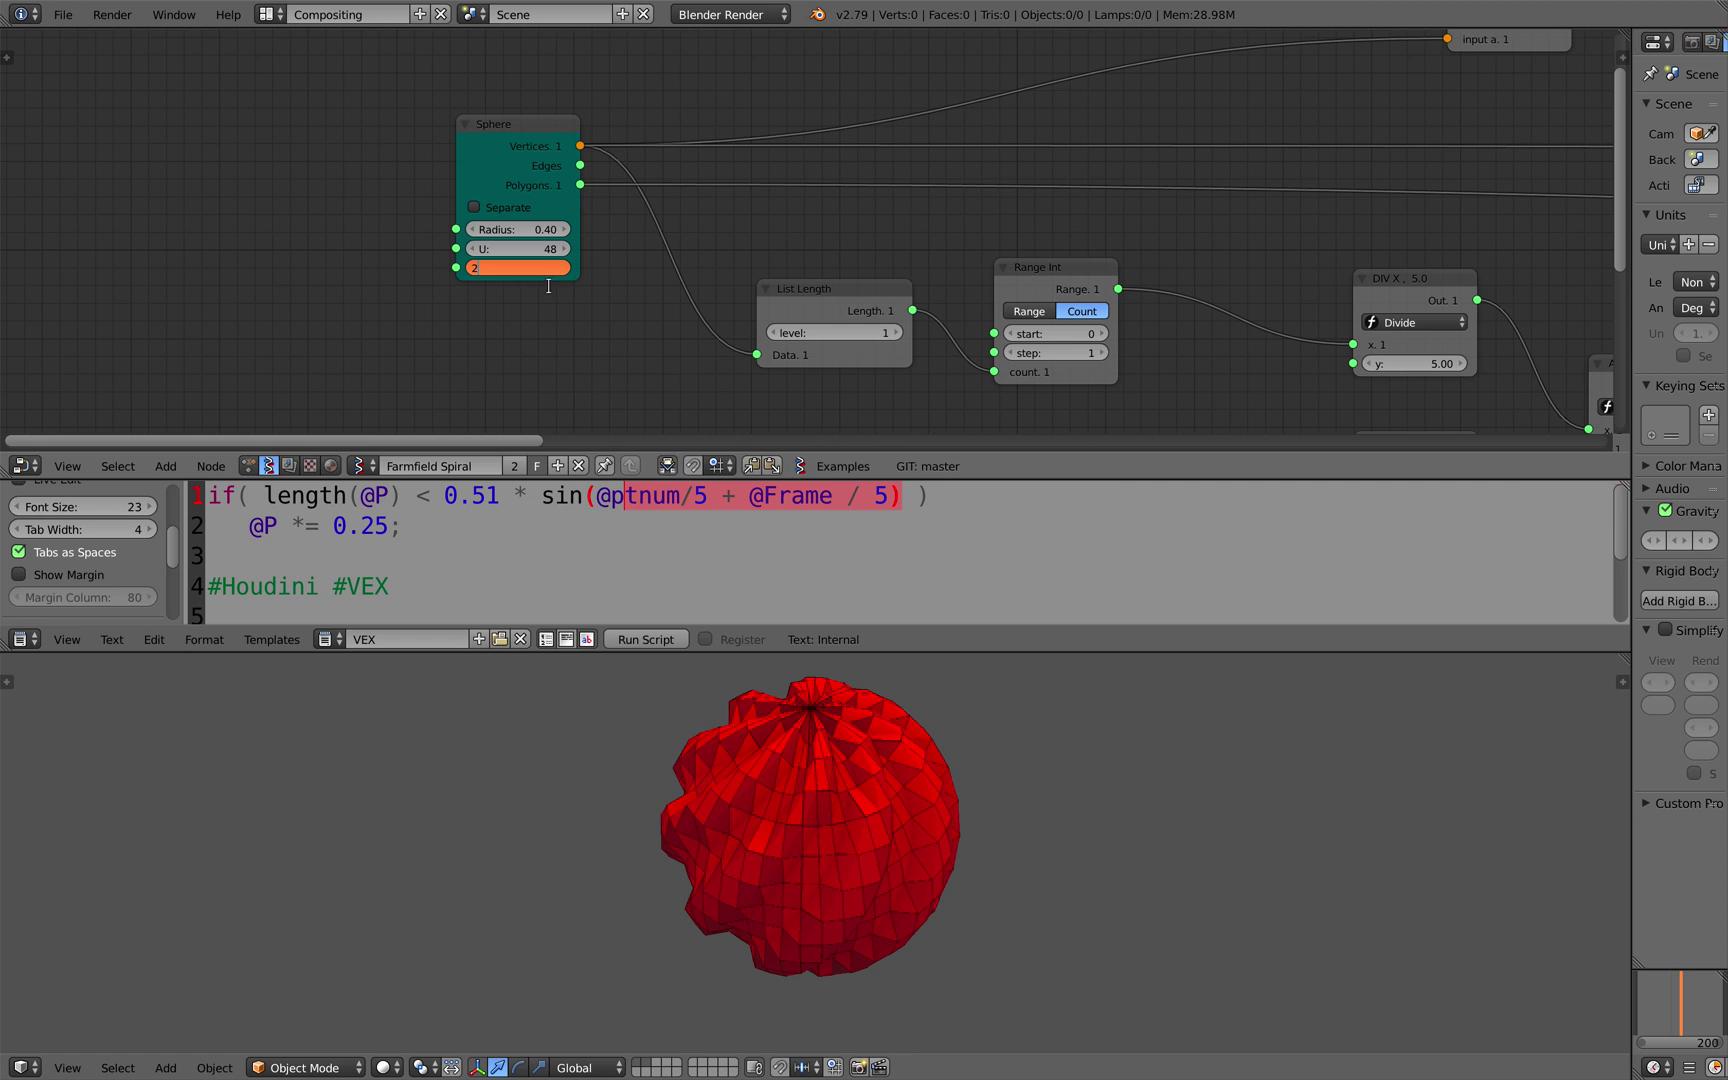
text(4)
key(Return)
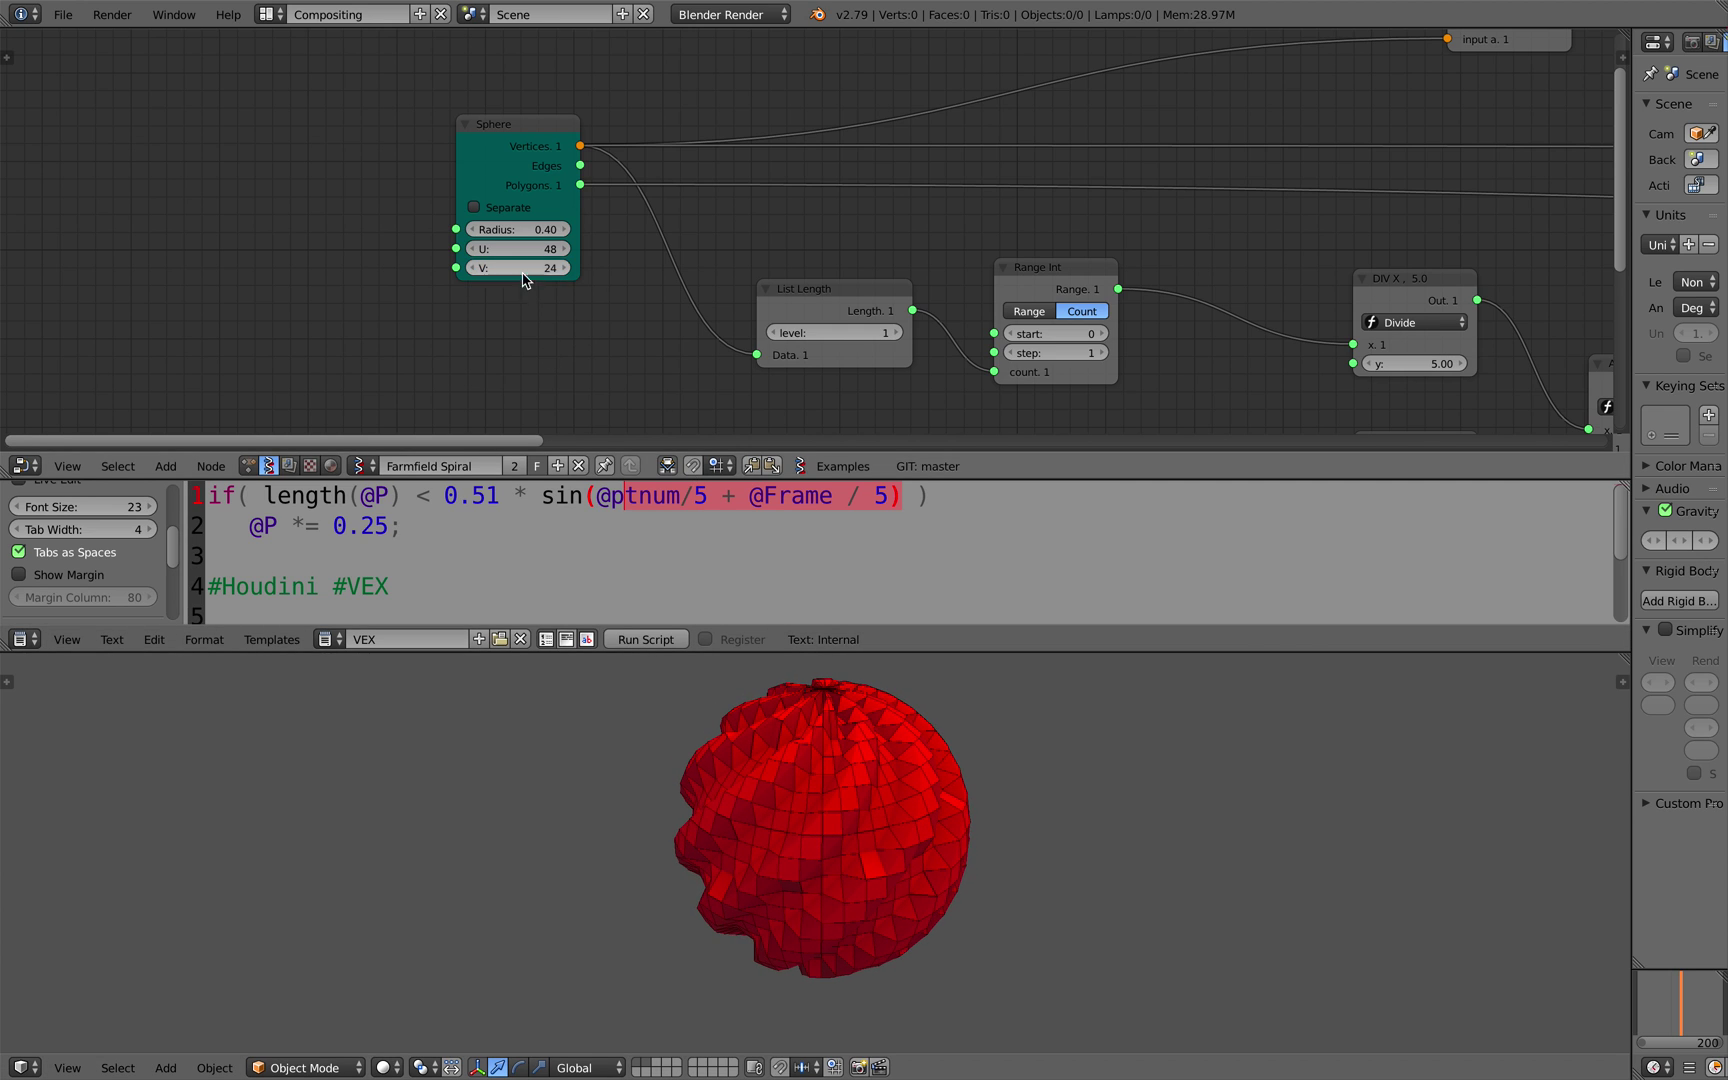
text(8)
key(Return)
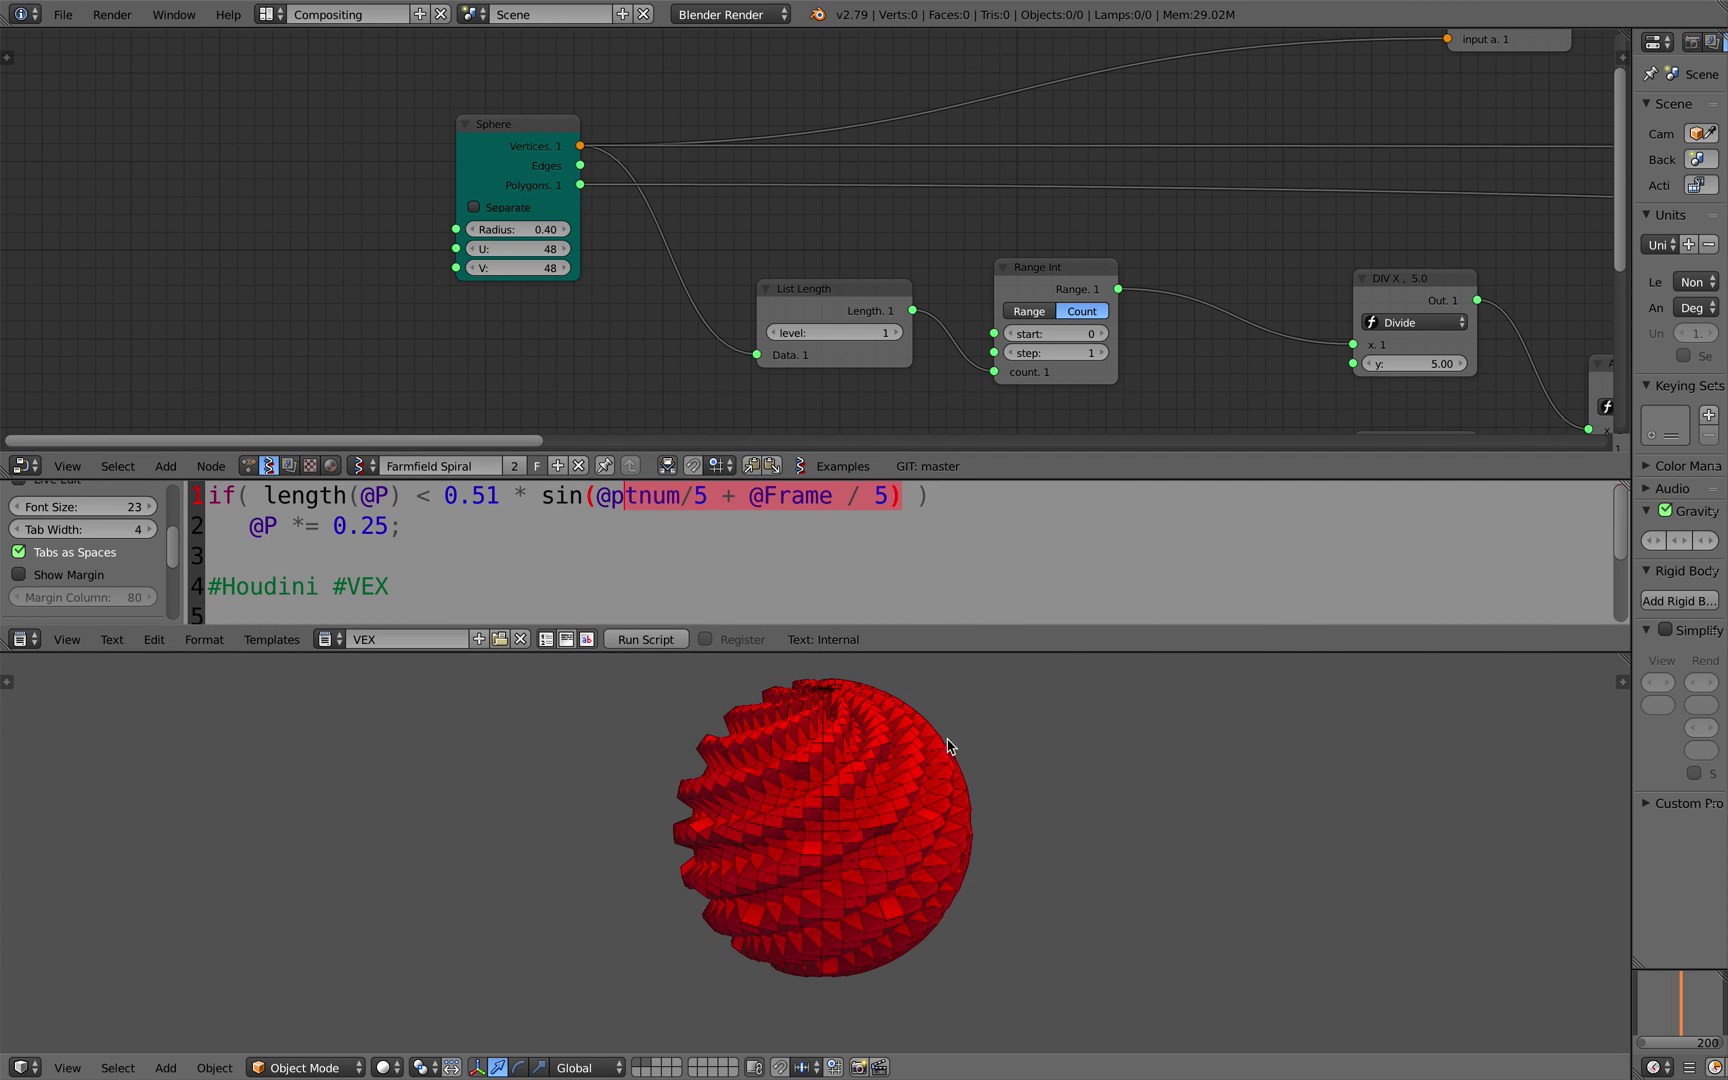
- Nudge the Frame Info node and the lower Divide node slightly to tidy that branch
scroll(843, 268, down, 2)
middle_drag(864, 282, 733, 255)
scroll(733, 255, up, 2)
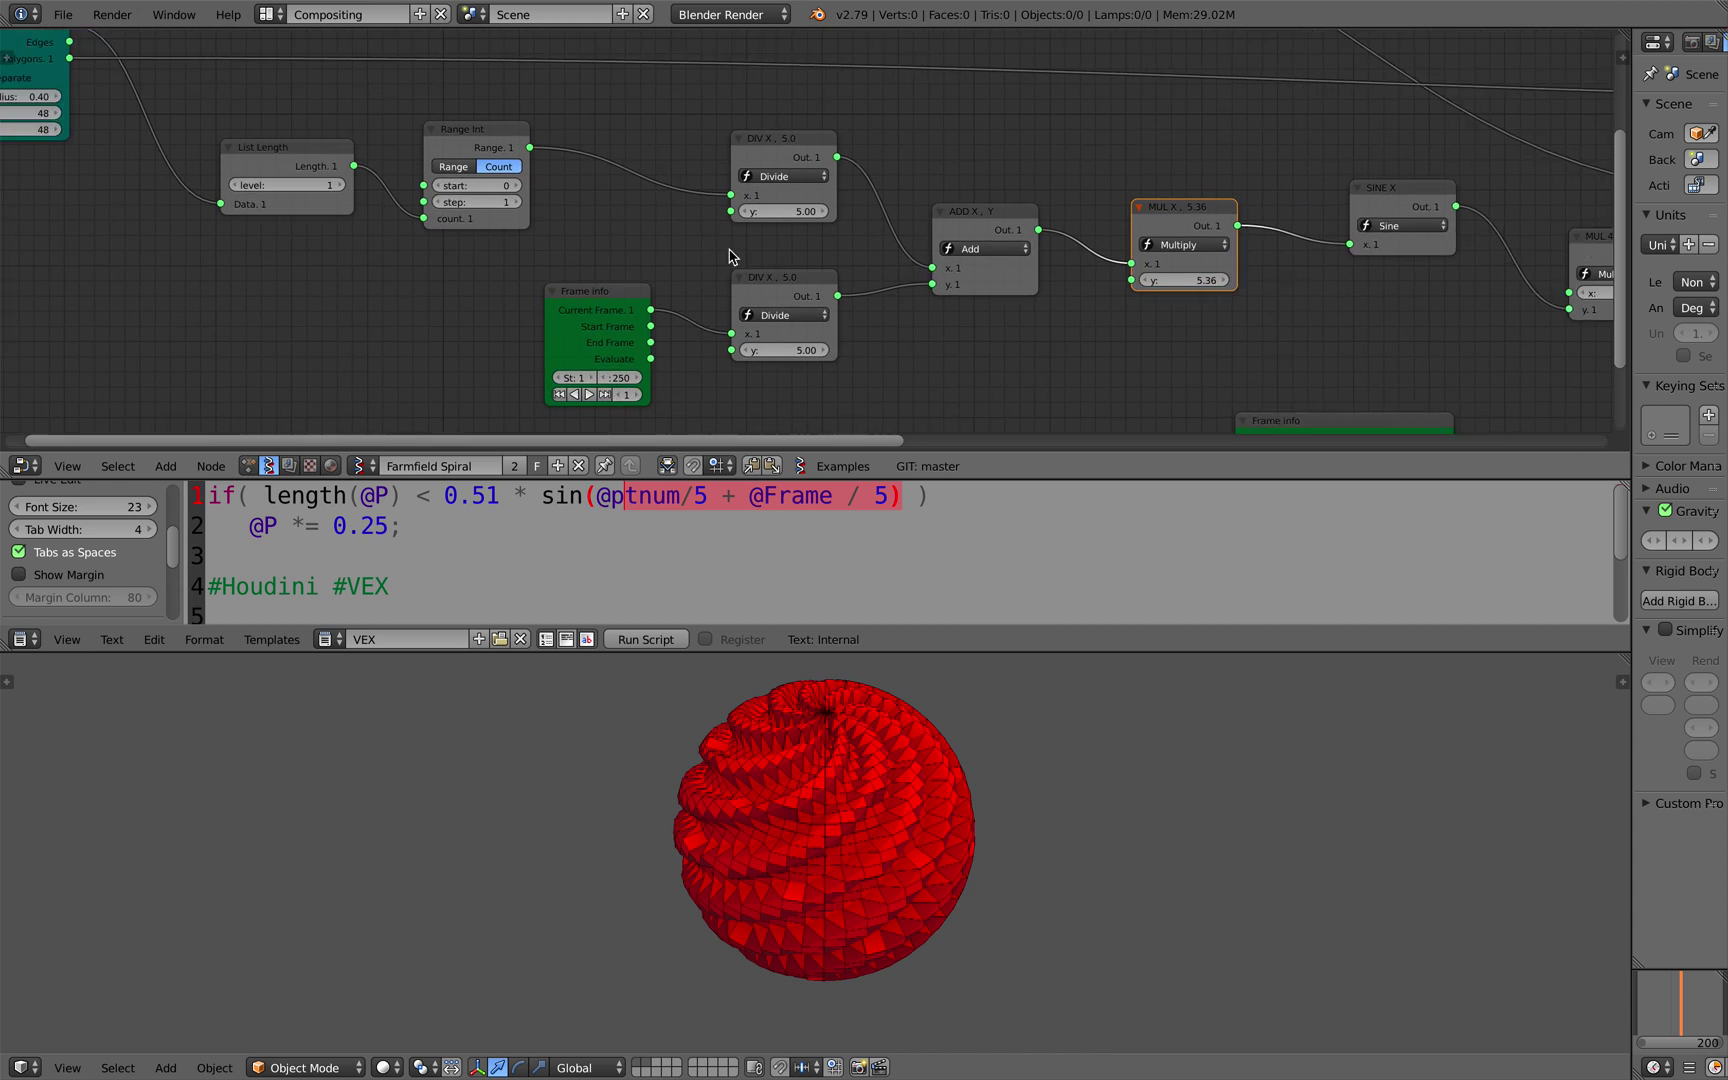
drag(577, 286, 579, 282)
middle_drag(573, 315, 533, 302)
drag(705, 294, 697, 287)
middle_drag(562, 290, 405, 298)
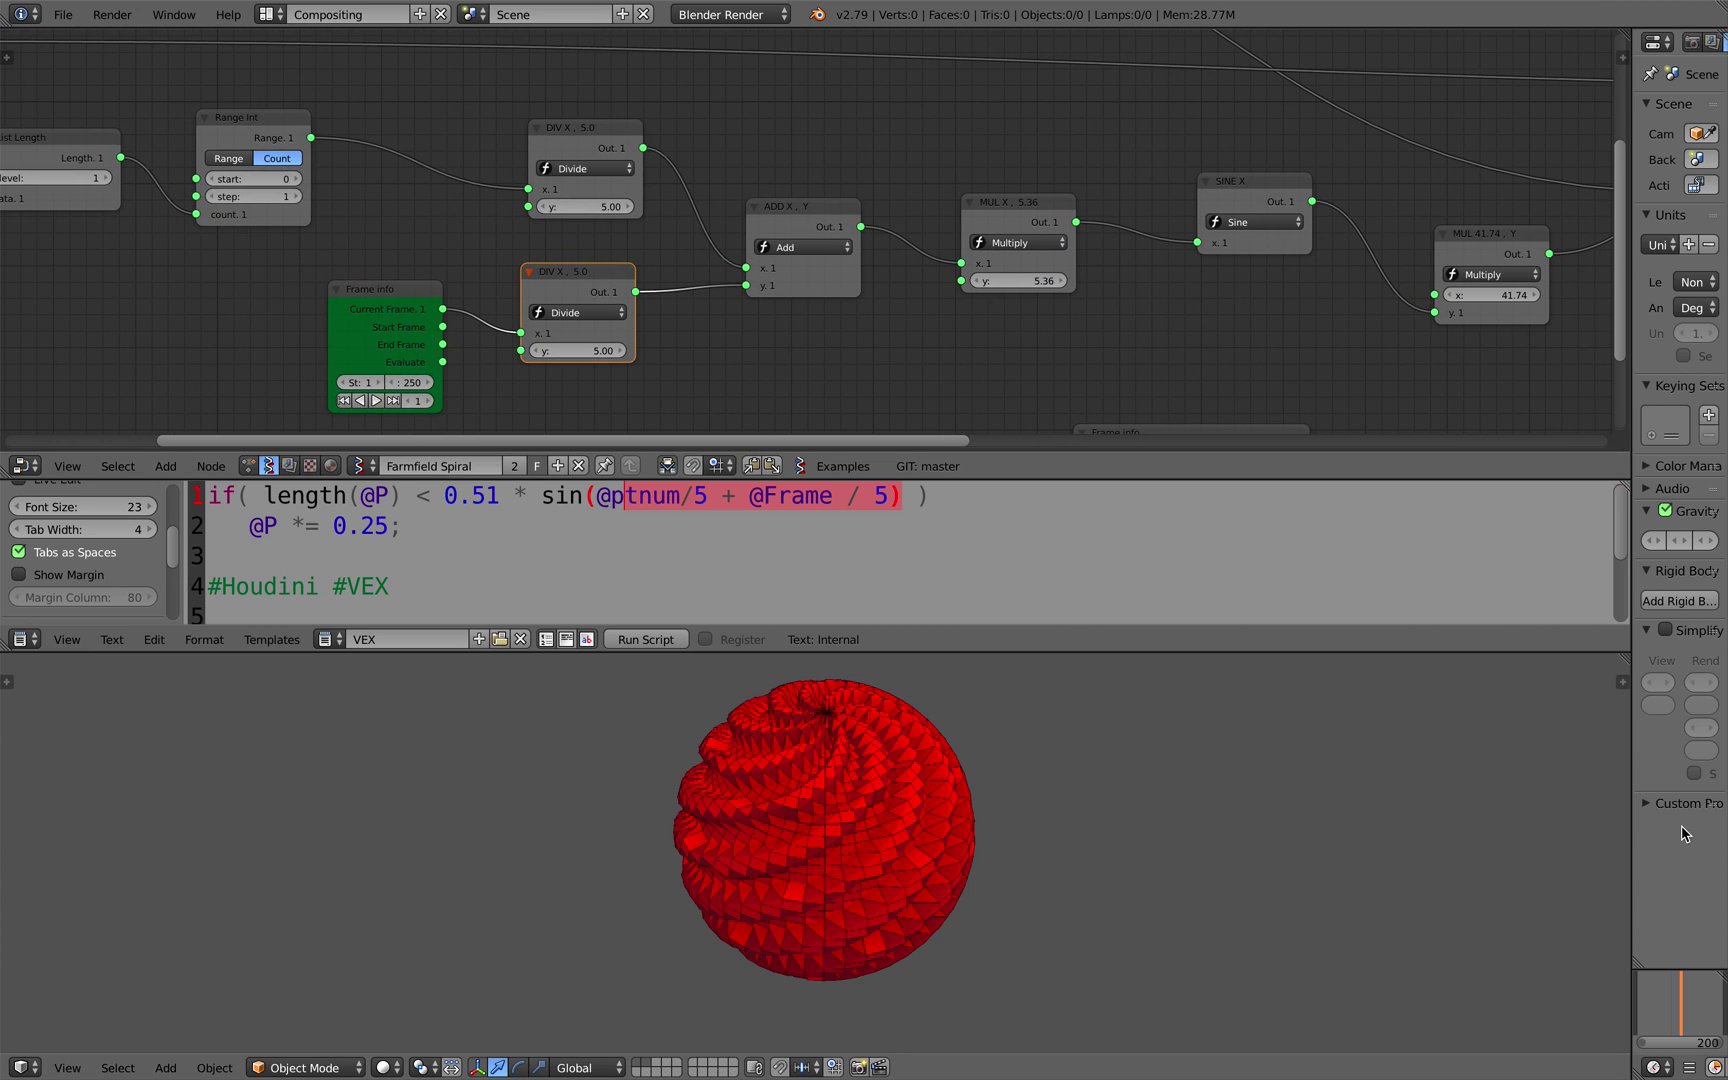
- Widen the column holding the properties and timeline, and scrub the current frame to about 70
drag(1632, 803, 1363, 797)
drag(1447, 999, 1475, 998)
- View the sphere from above, play the spiral animation and stop the playback
middle_drag(1000, 858, 988, 901)
scroll(991, 898, up, 2)
scroll(991, 890, down, 2)
key(alt+a)
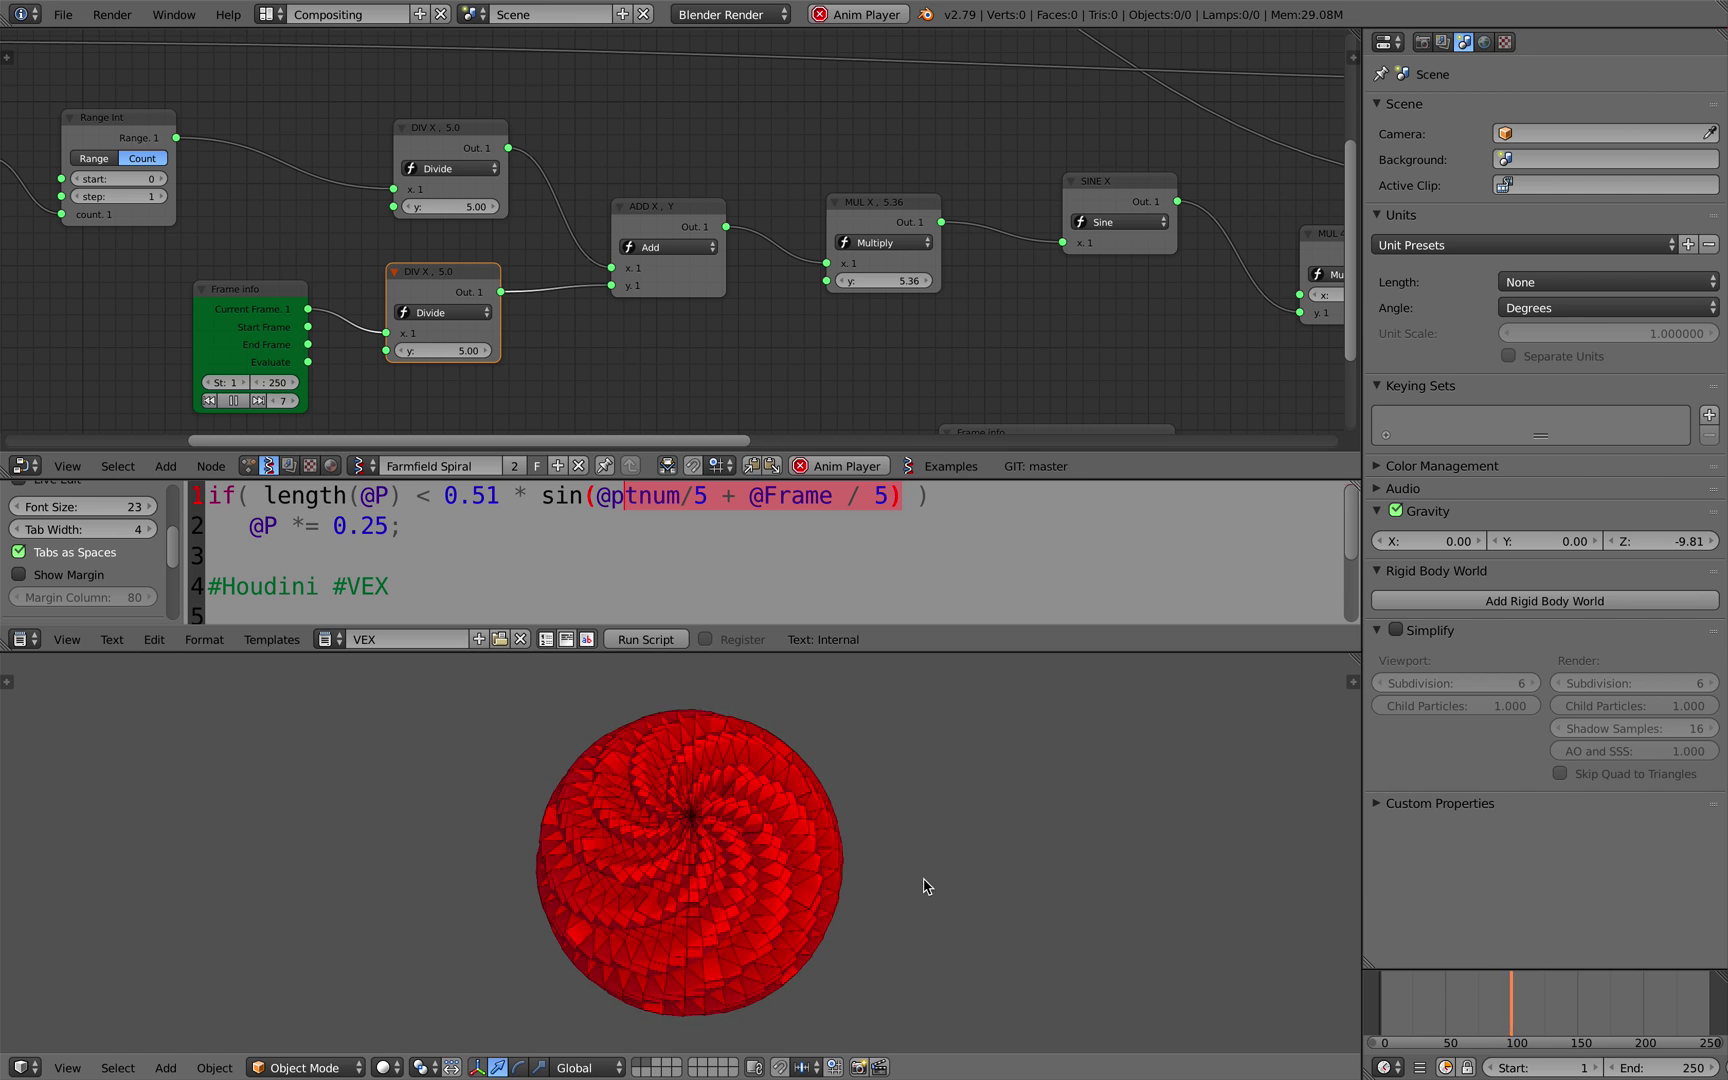
key(Escape)
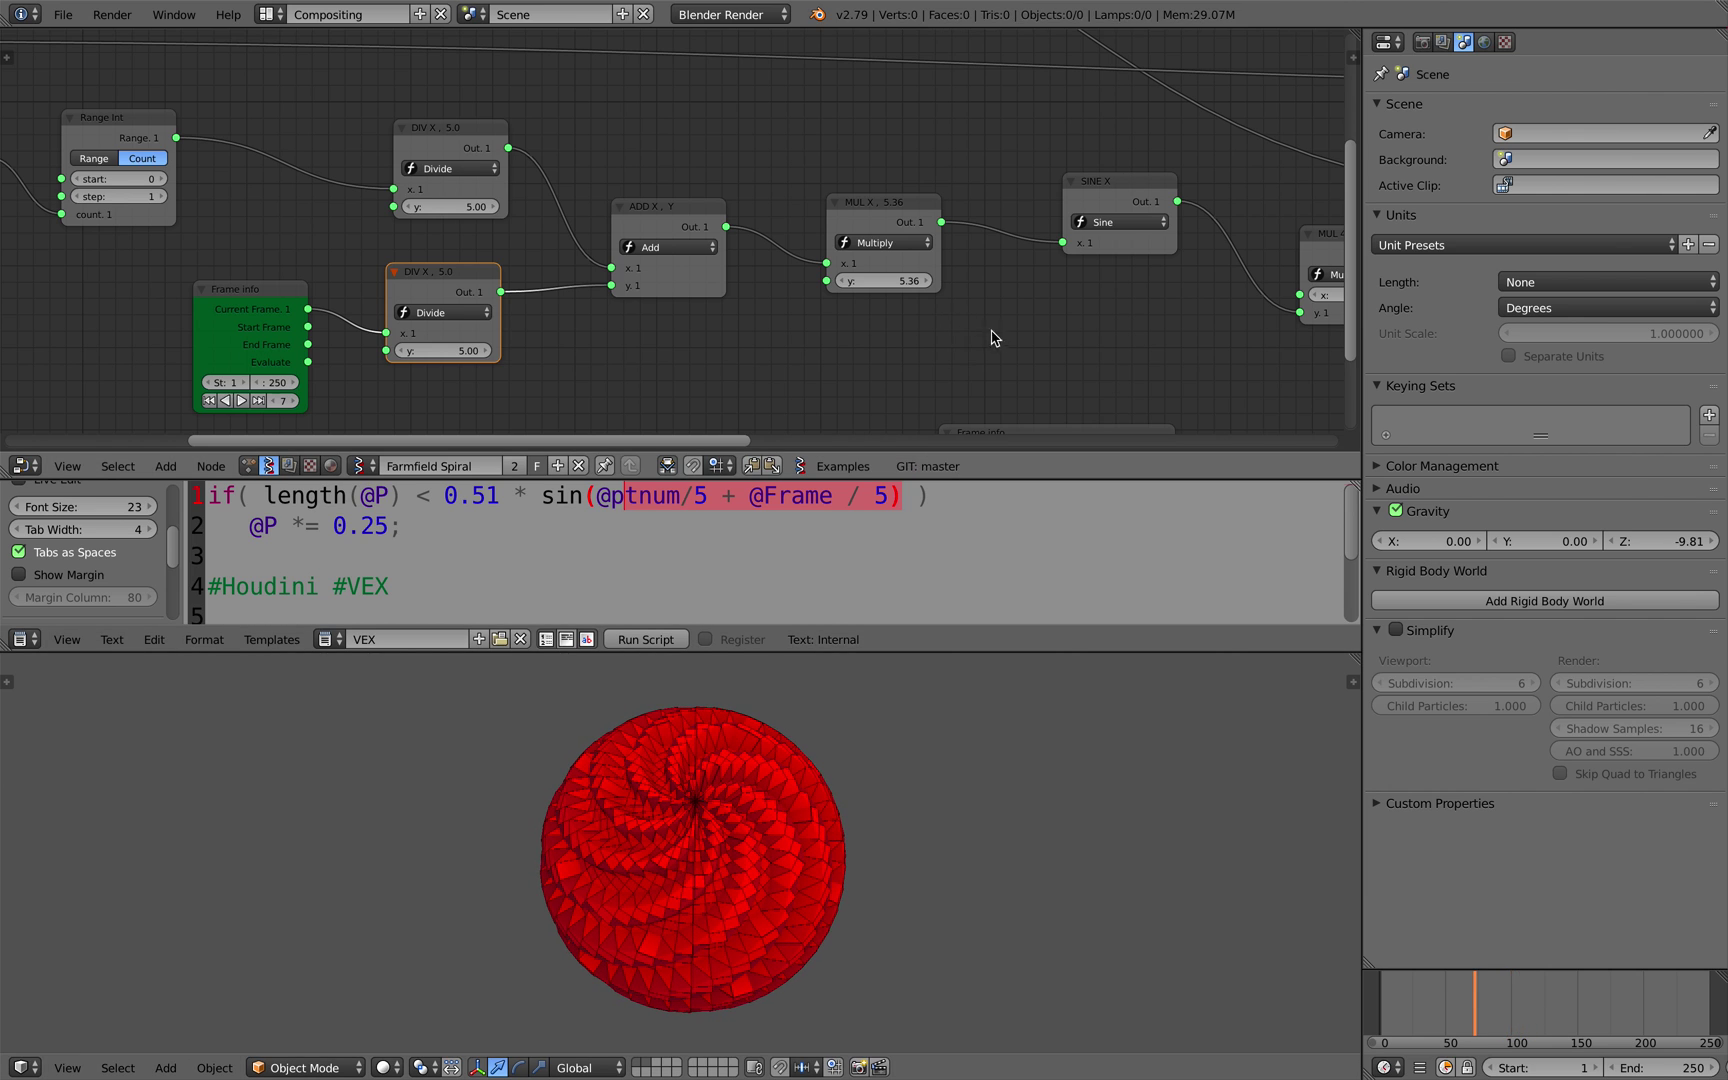
- Set the float feeding the Switch node's T input to 0.50 and nudge the 1.0 float node below it
scroll(990, 335, right, 10)
middle_drag(555, 319, 474, 342)
drag(549, 328, 529, 316)
drag(546, 380, 534, 370)
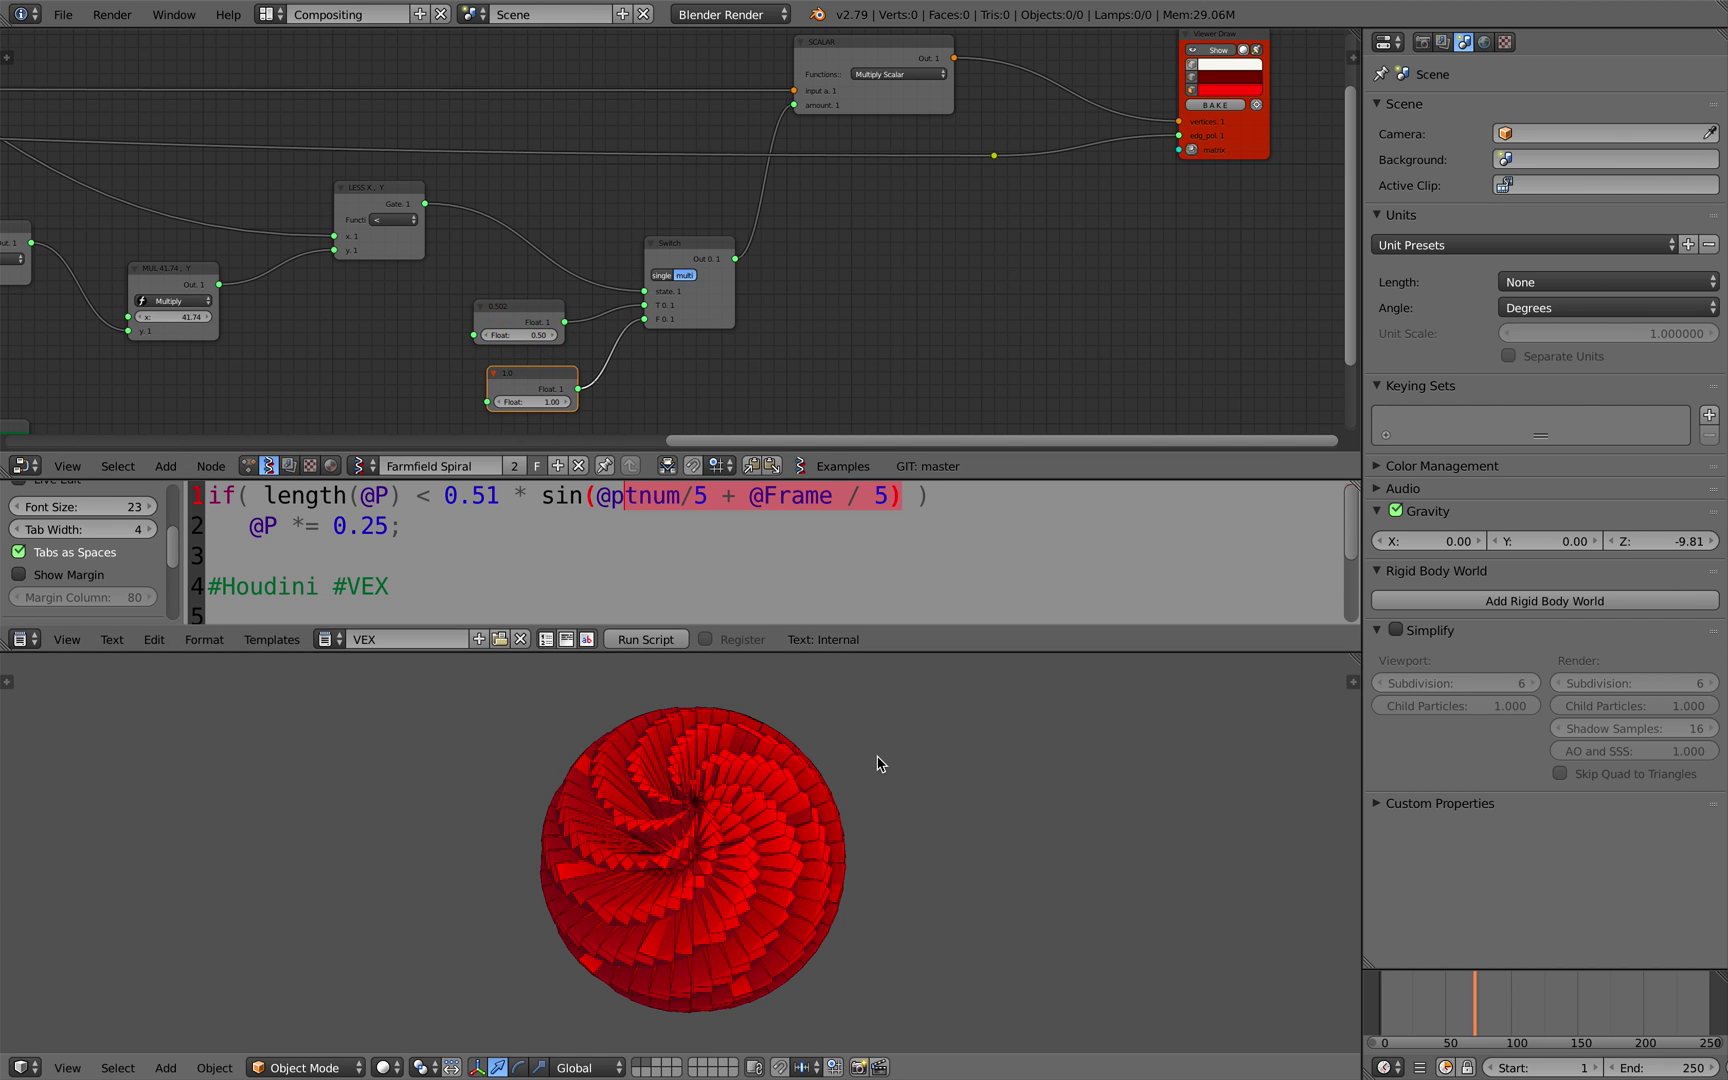
middle_drag(876, 760, 906, 725)
- Bake the Viewer Draw output to a mesh beside the red sphere and smooth it with a level 2 Subsurf modifier
mouse_move(909, 211)
middle_down()
mouse_move(843, 308)
mouse_move(727, 320)
middle_up()
scroll(727, 320, up, 1)
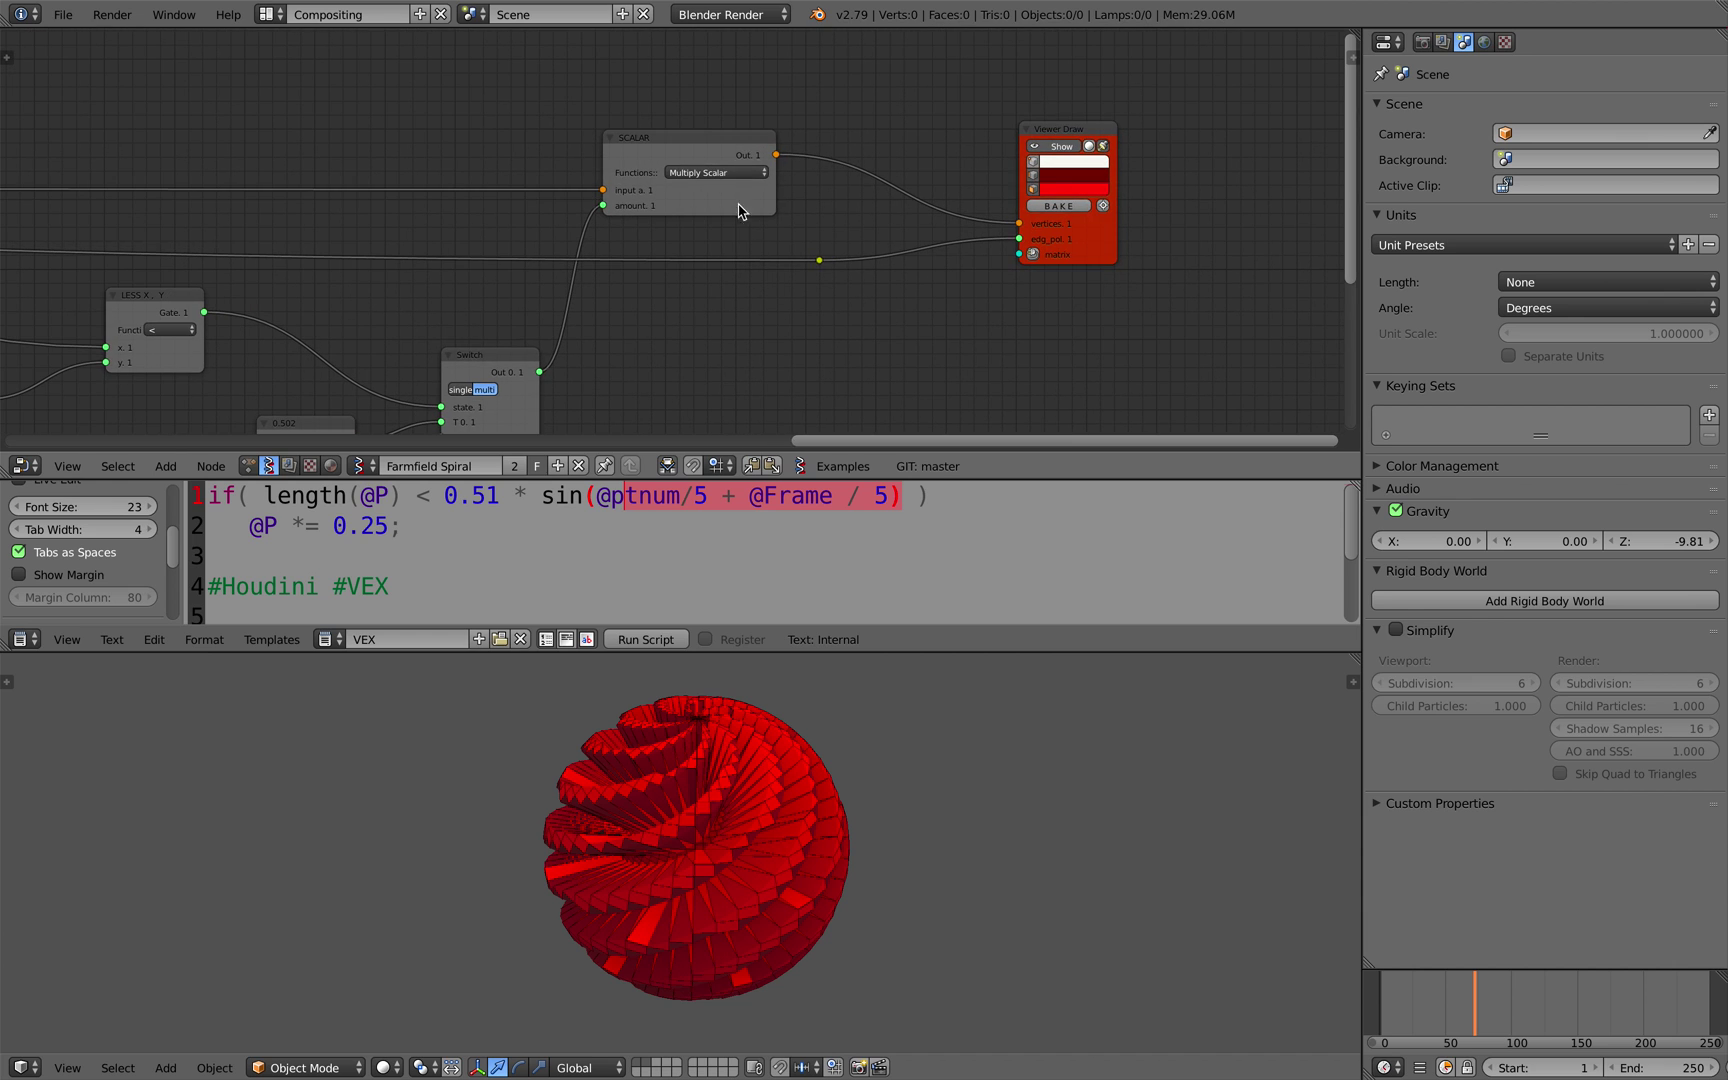
drag(725, 161, 728, 144)
click(1053, 207)
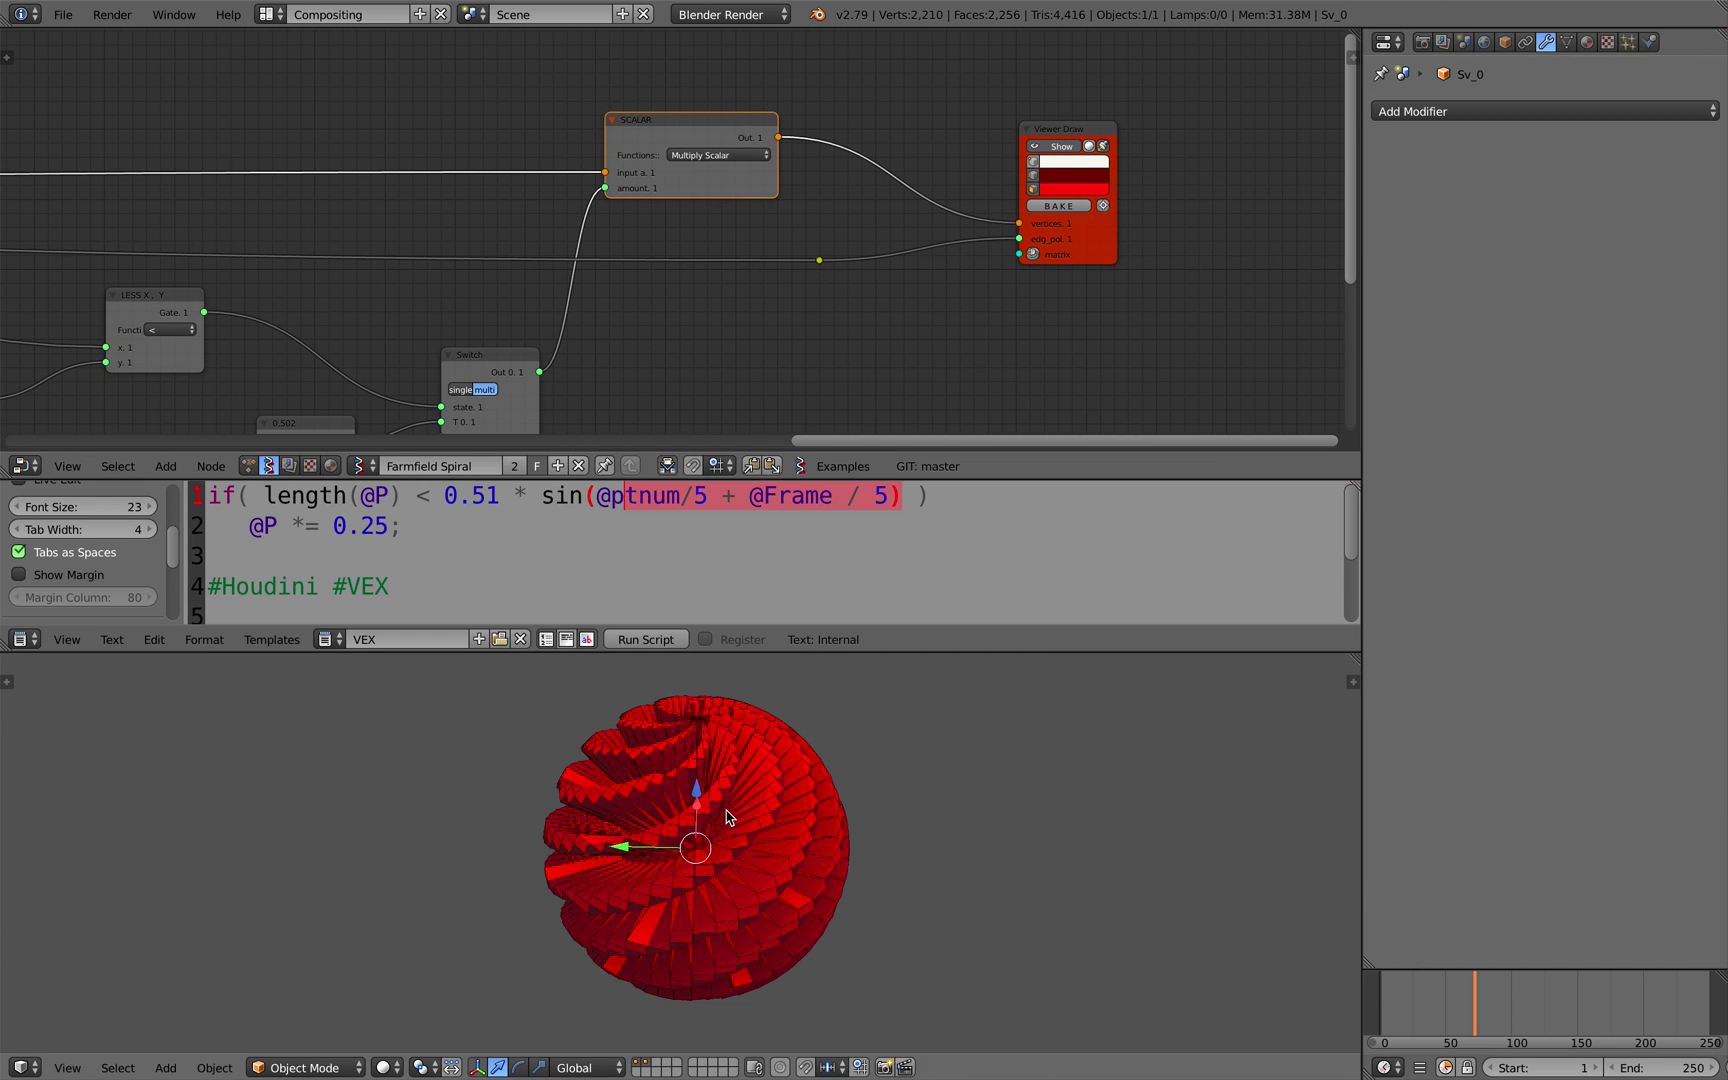
middle_drag(990, 800, 1015, 778)
key(ctrl+2)
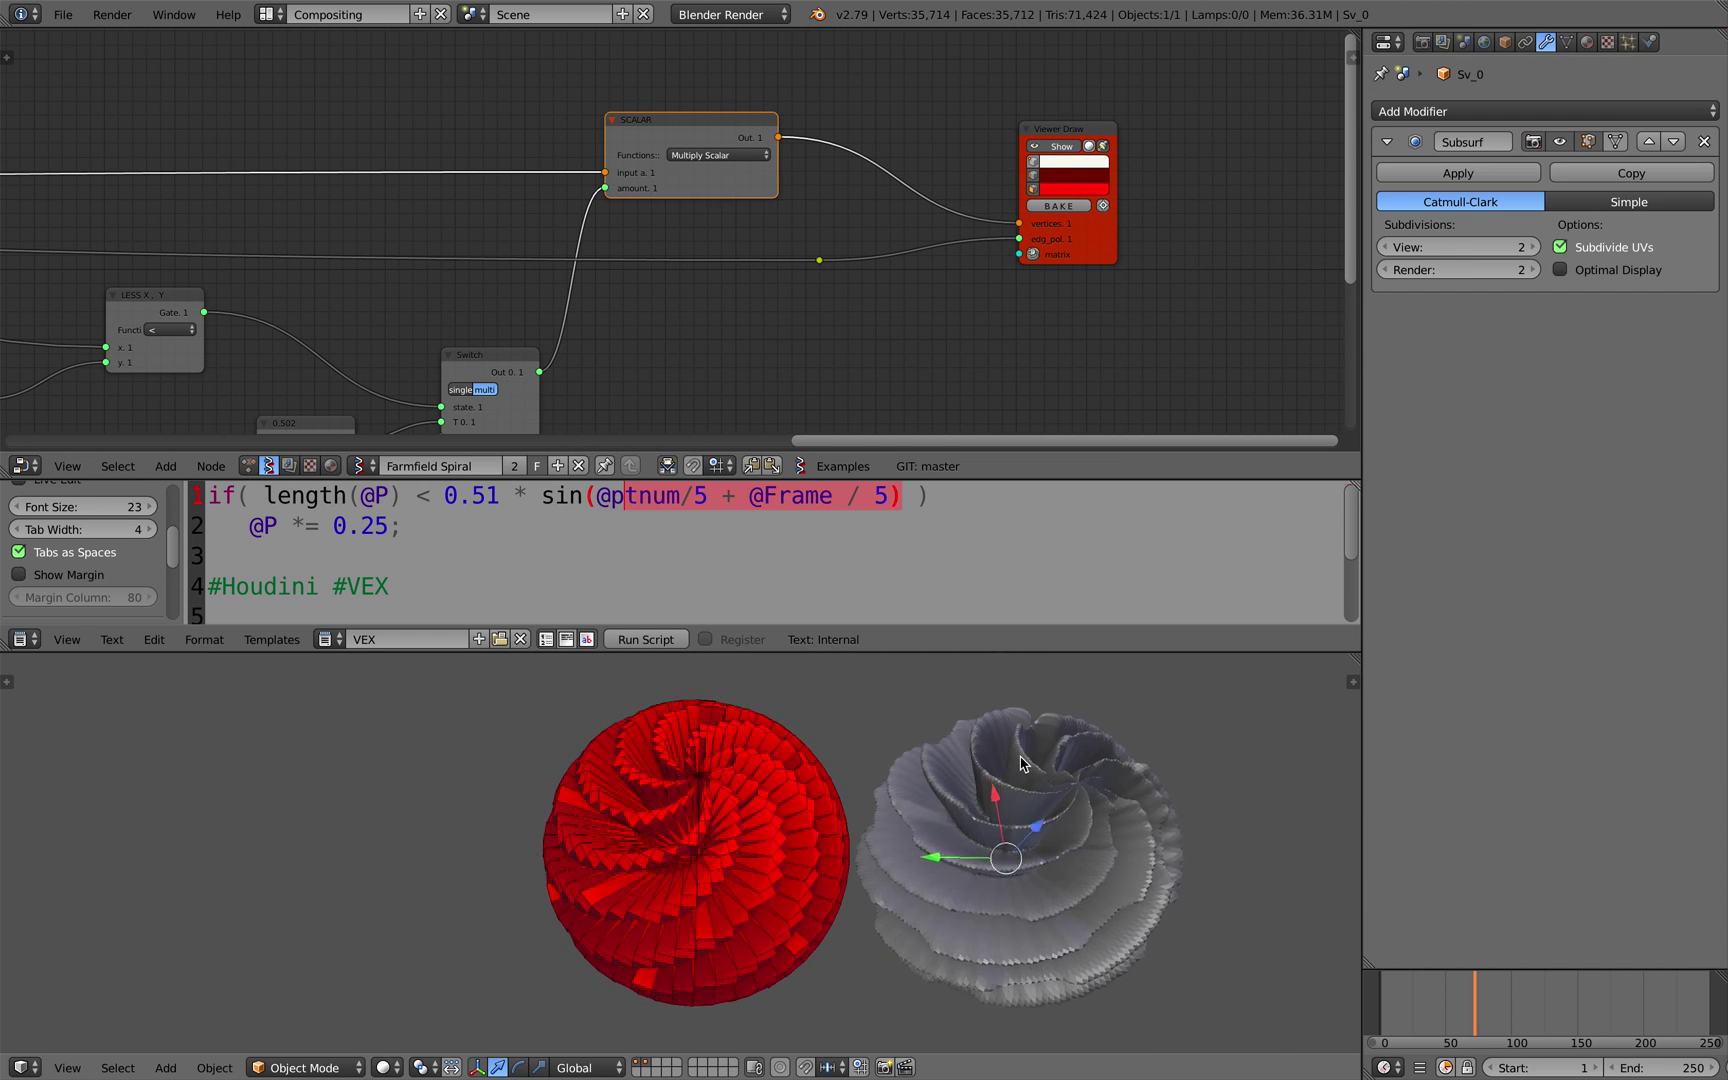
- Delete the baked, subdivided mesh from the scene
middle_drag(1039, 792, 1041, 806)
key(x)
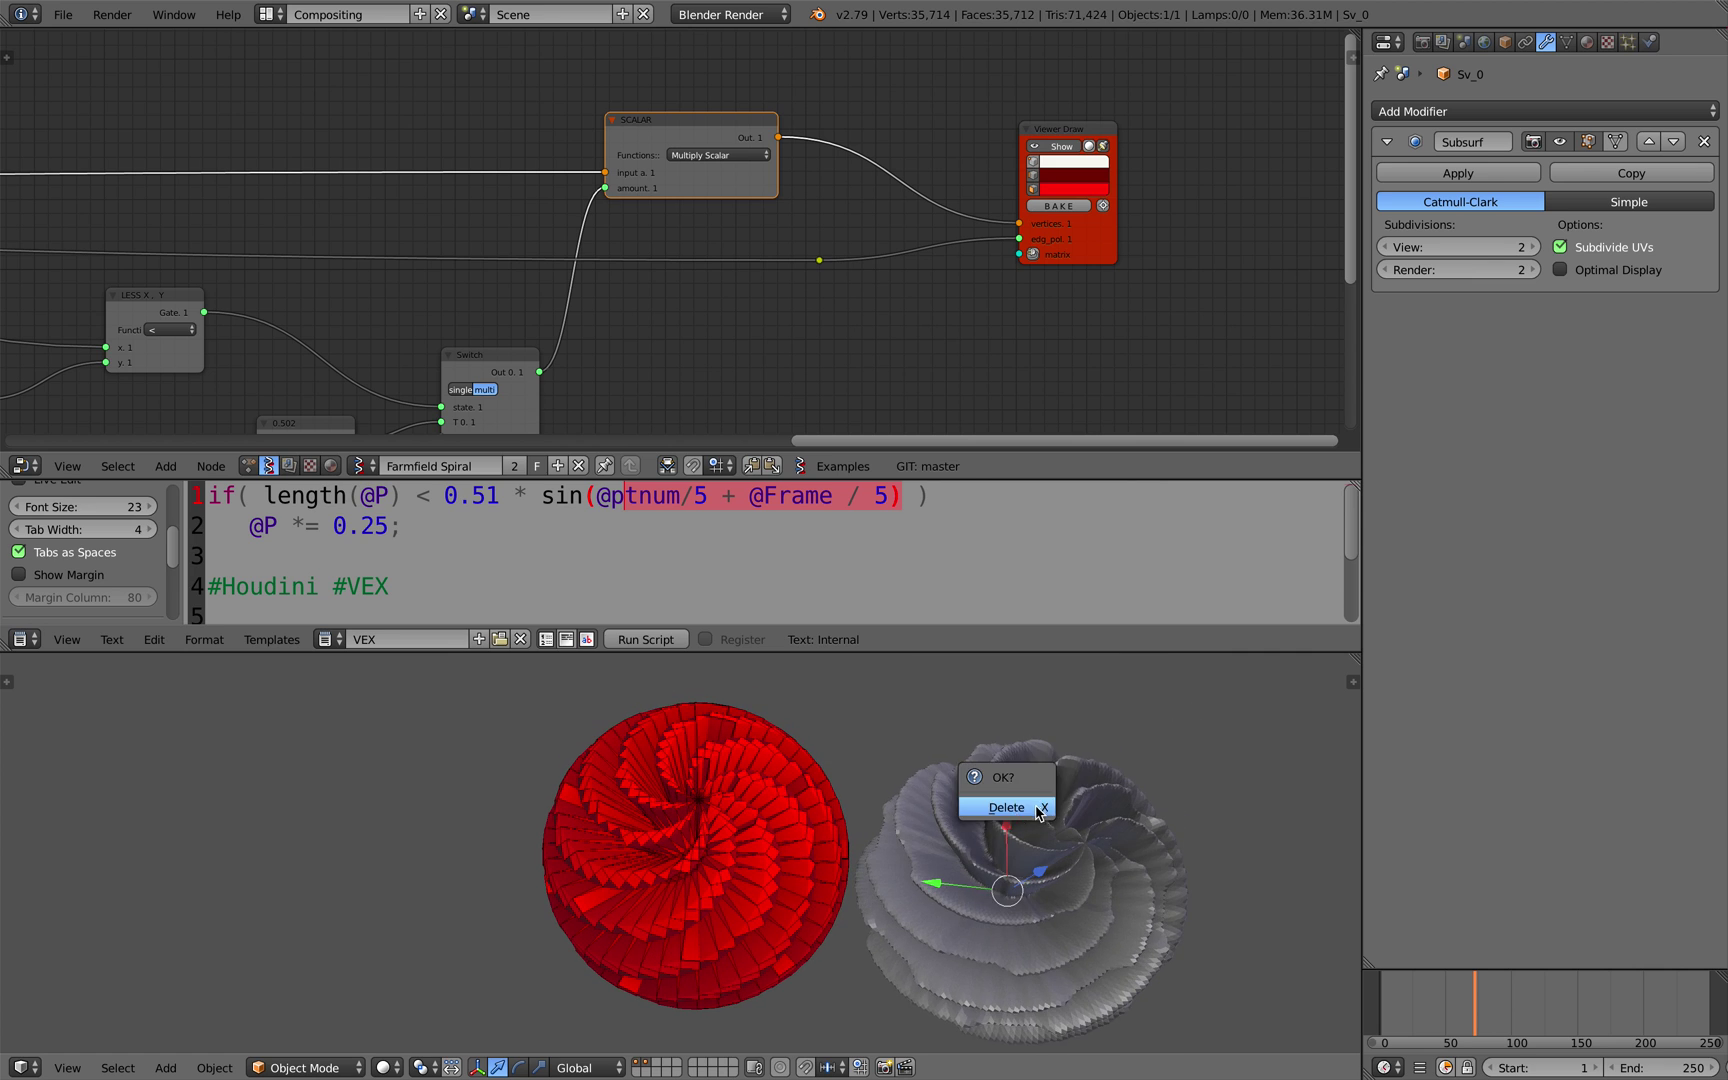
click(1041, 806)
- Move the Sphere node away from the rest of the tree and insert reroutes on its Vertices and Polygons links
shift+middle_drag(887, 805, 933, 787)
scroll(385, 208, down, 4)
middle_drag(385, 208, 728, 160)
drag(728, 160, 524, 171)
shift+right_drag(626, 141, 613, 252)
drag(525, 143, 402, 148)
middle_drag(463, 241, 495, 238)
scroll(500, 240, up, 1)
- Add a Cylinder node near the Sphere node and connect its Vertices and Polygons outputs to the two reroutes
key(alt+space)
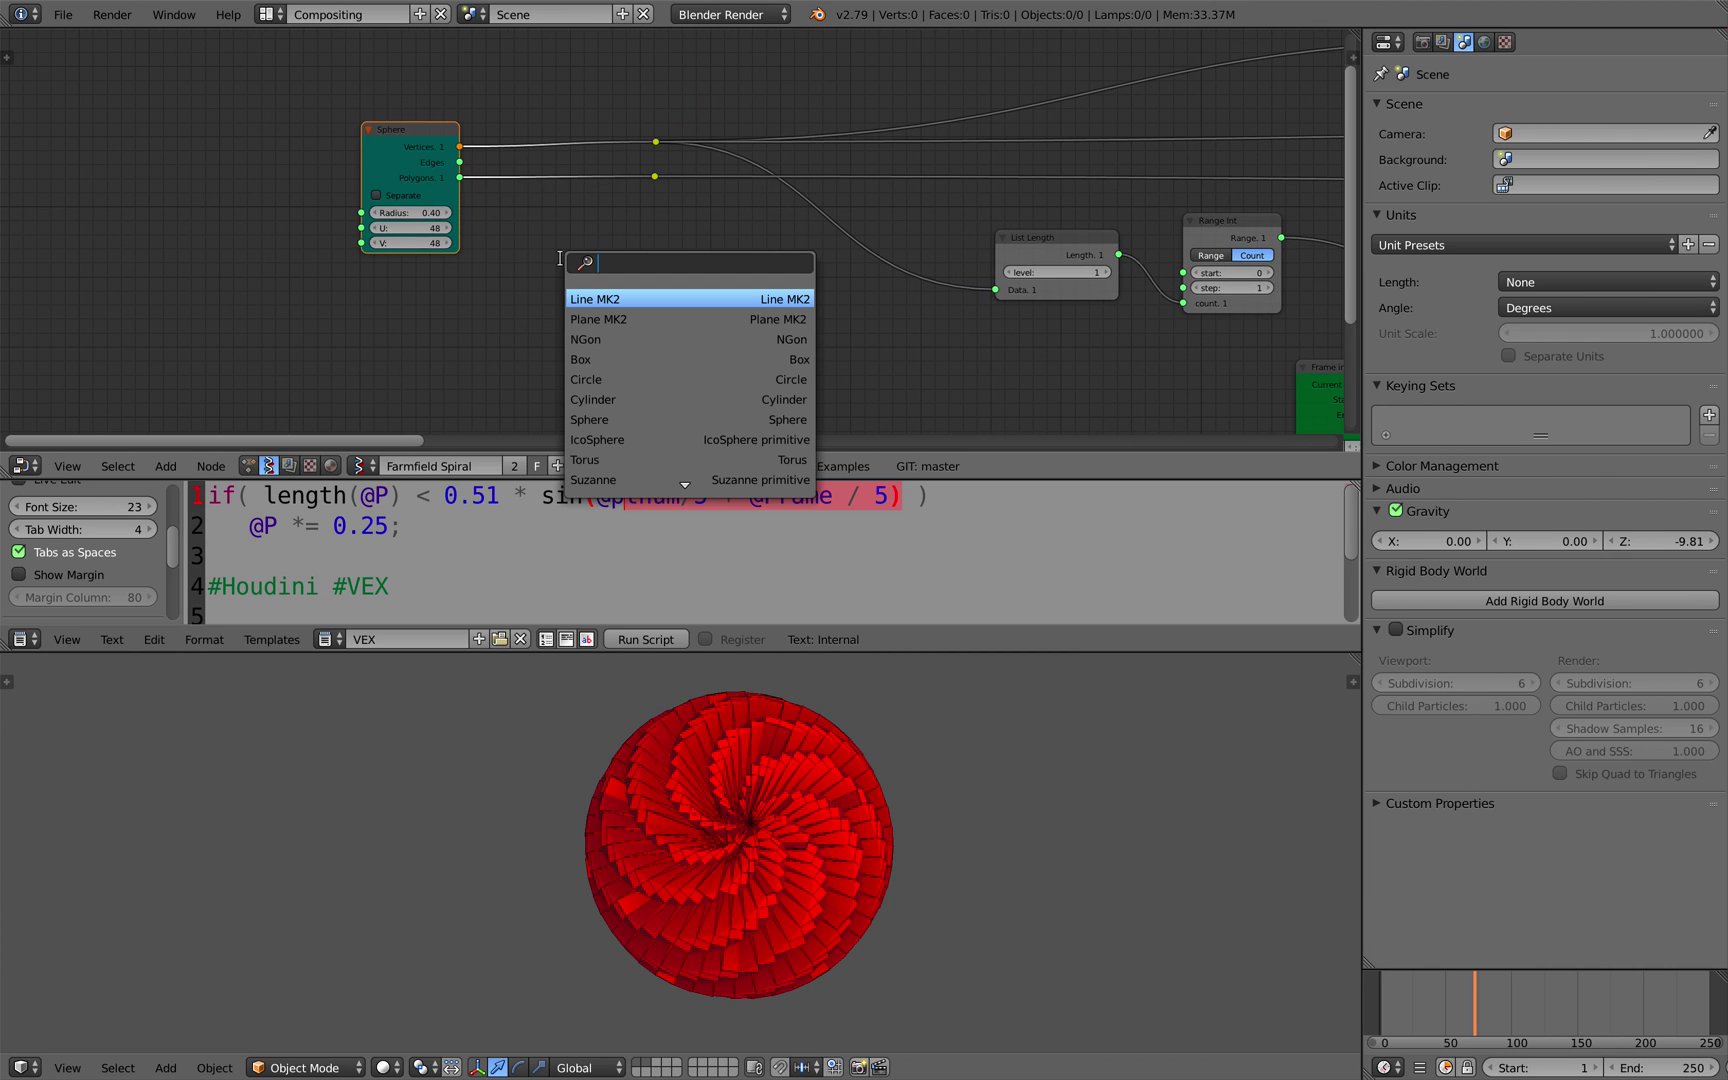
text(cy)
key(Return)
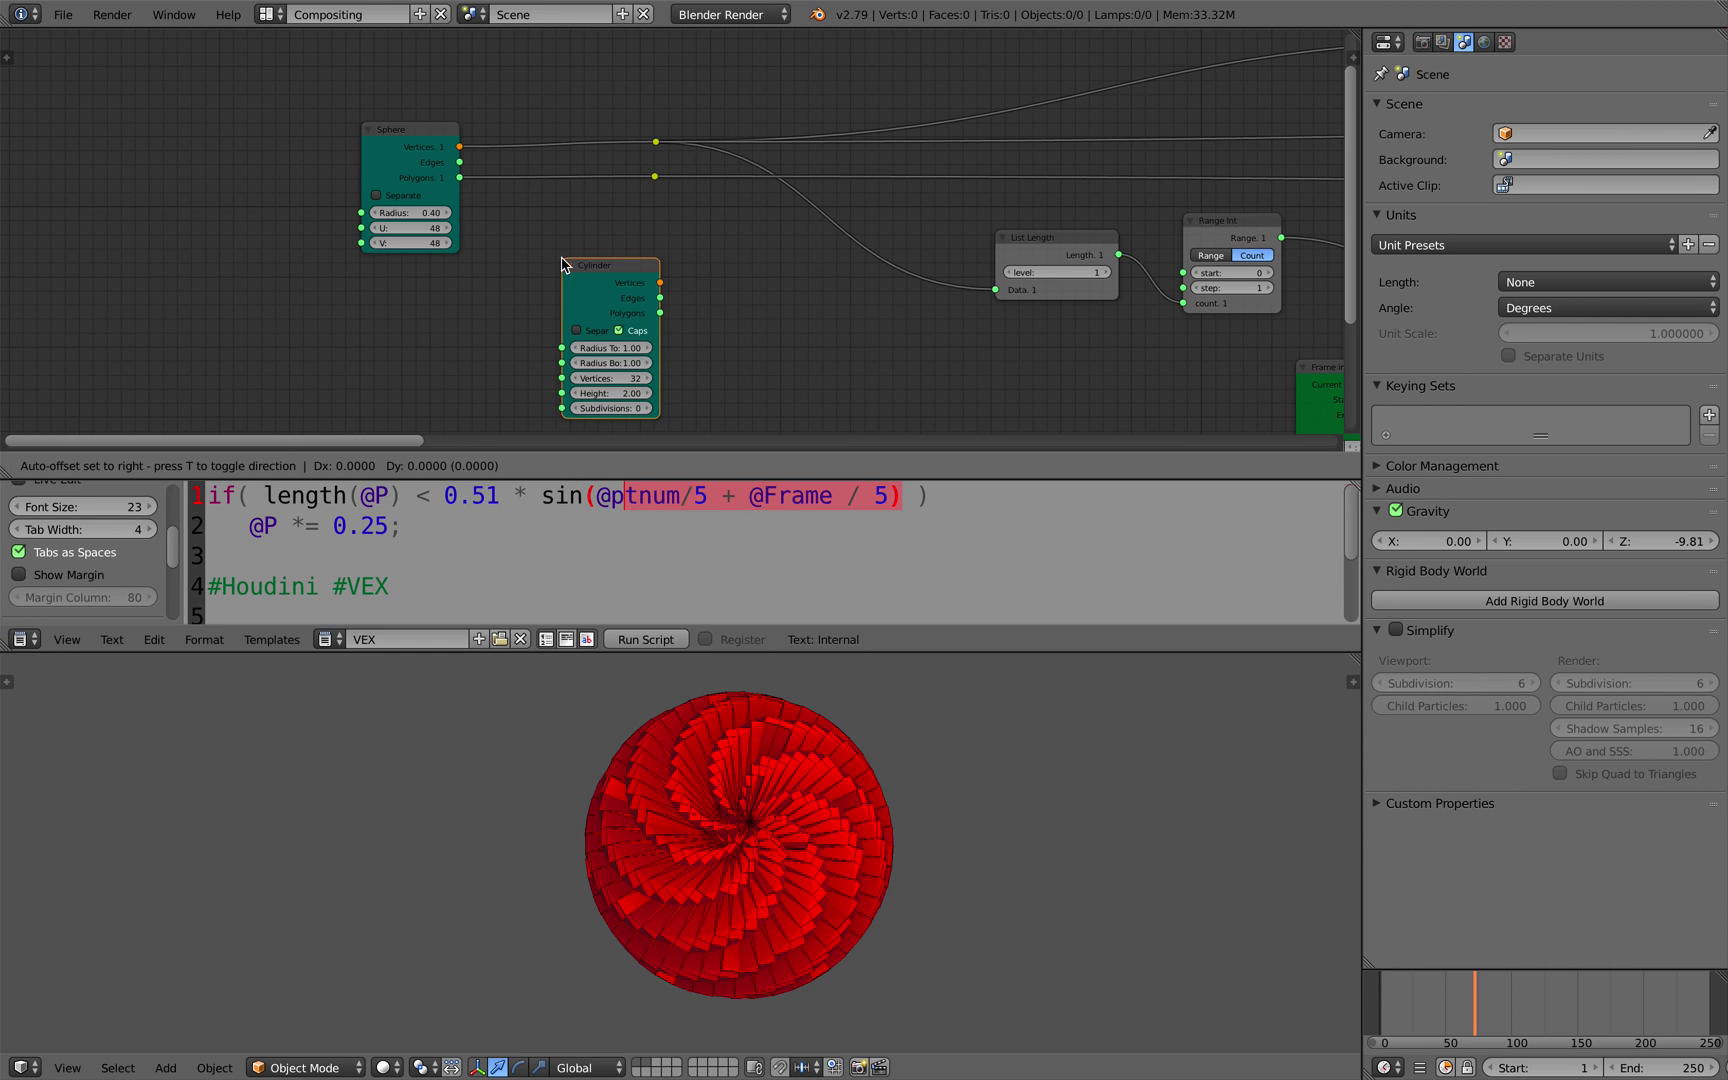
drag(624, 270, 655, 142)
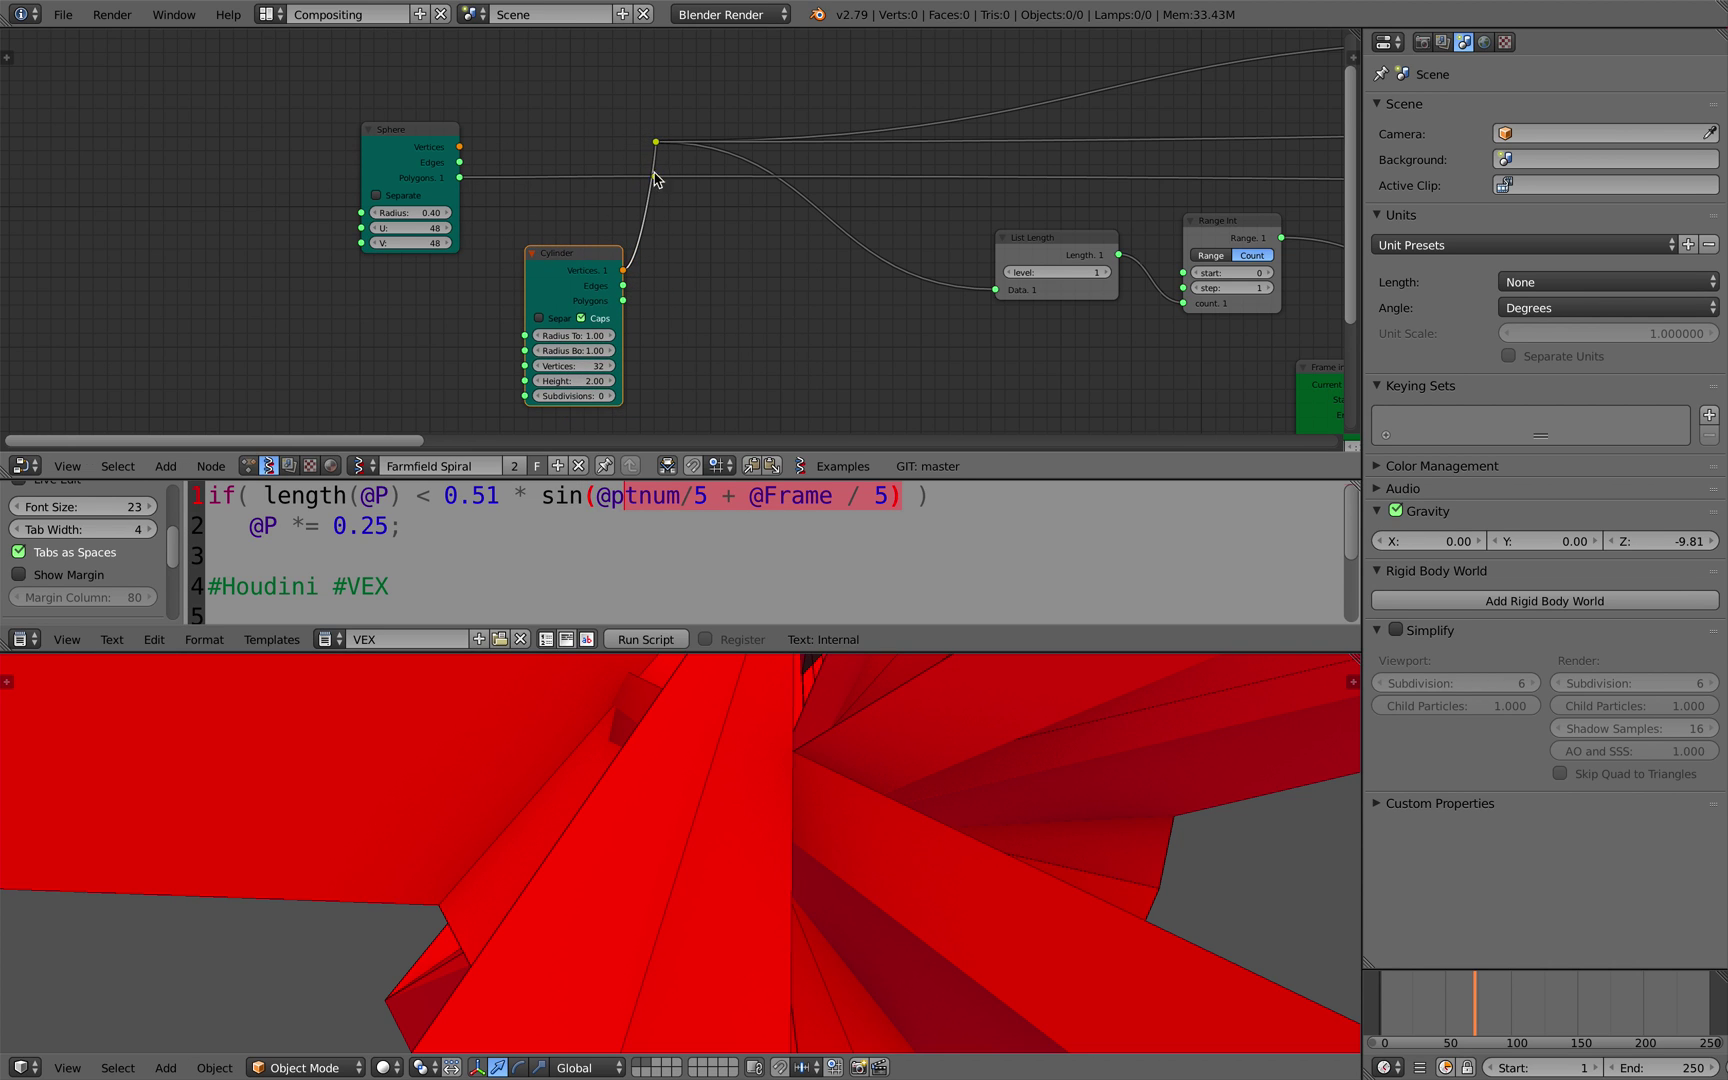
drag(625, 299, 655, 177)
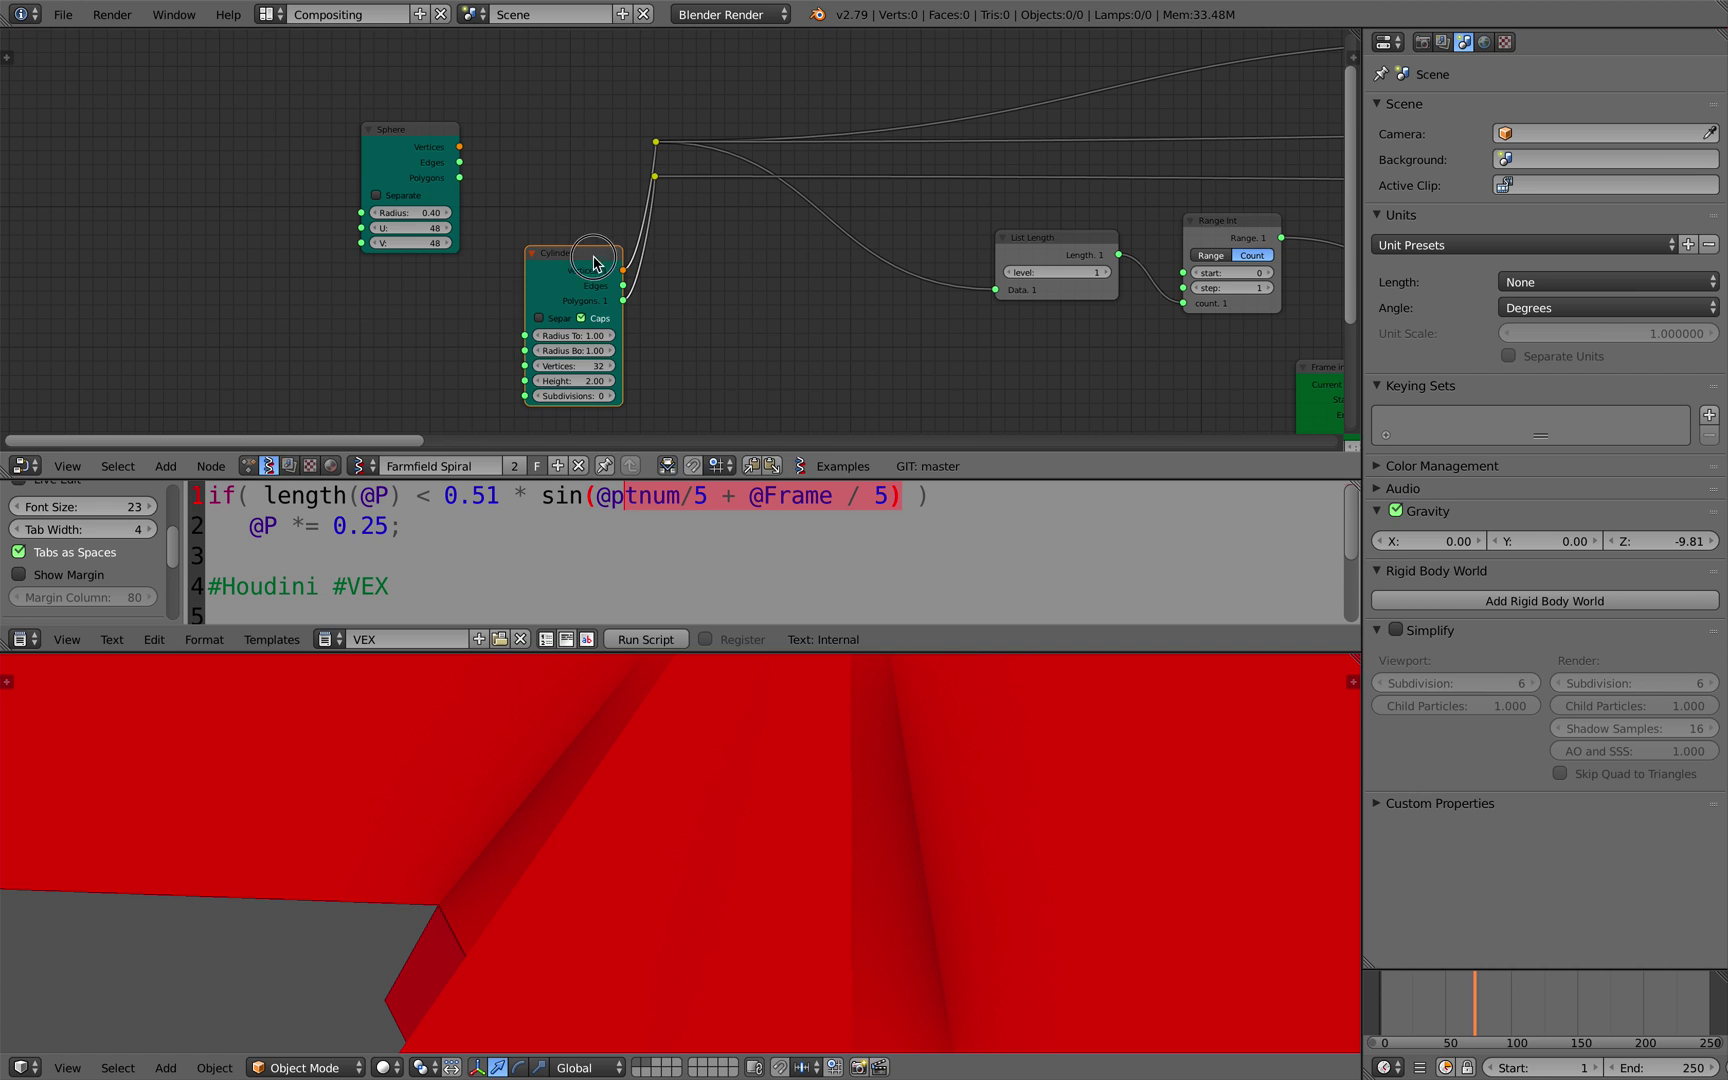
drag(602, 258, 542, 238)
- Set the Cylinder node to 34 vertices, 30 subdivisions, top radius 0.08 and bottom radius 1.71
scroll(810, 760, down, 5)
middle_drag(834, 720, 798, 702)
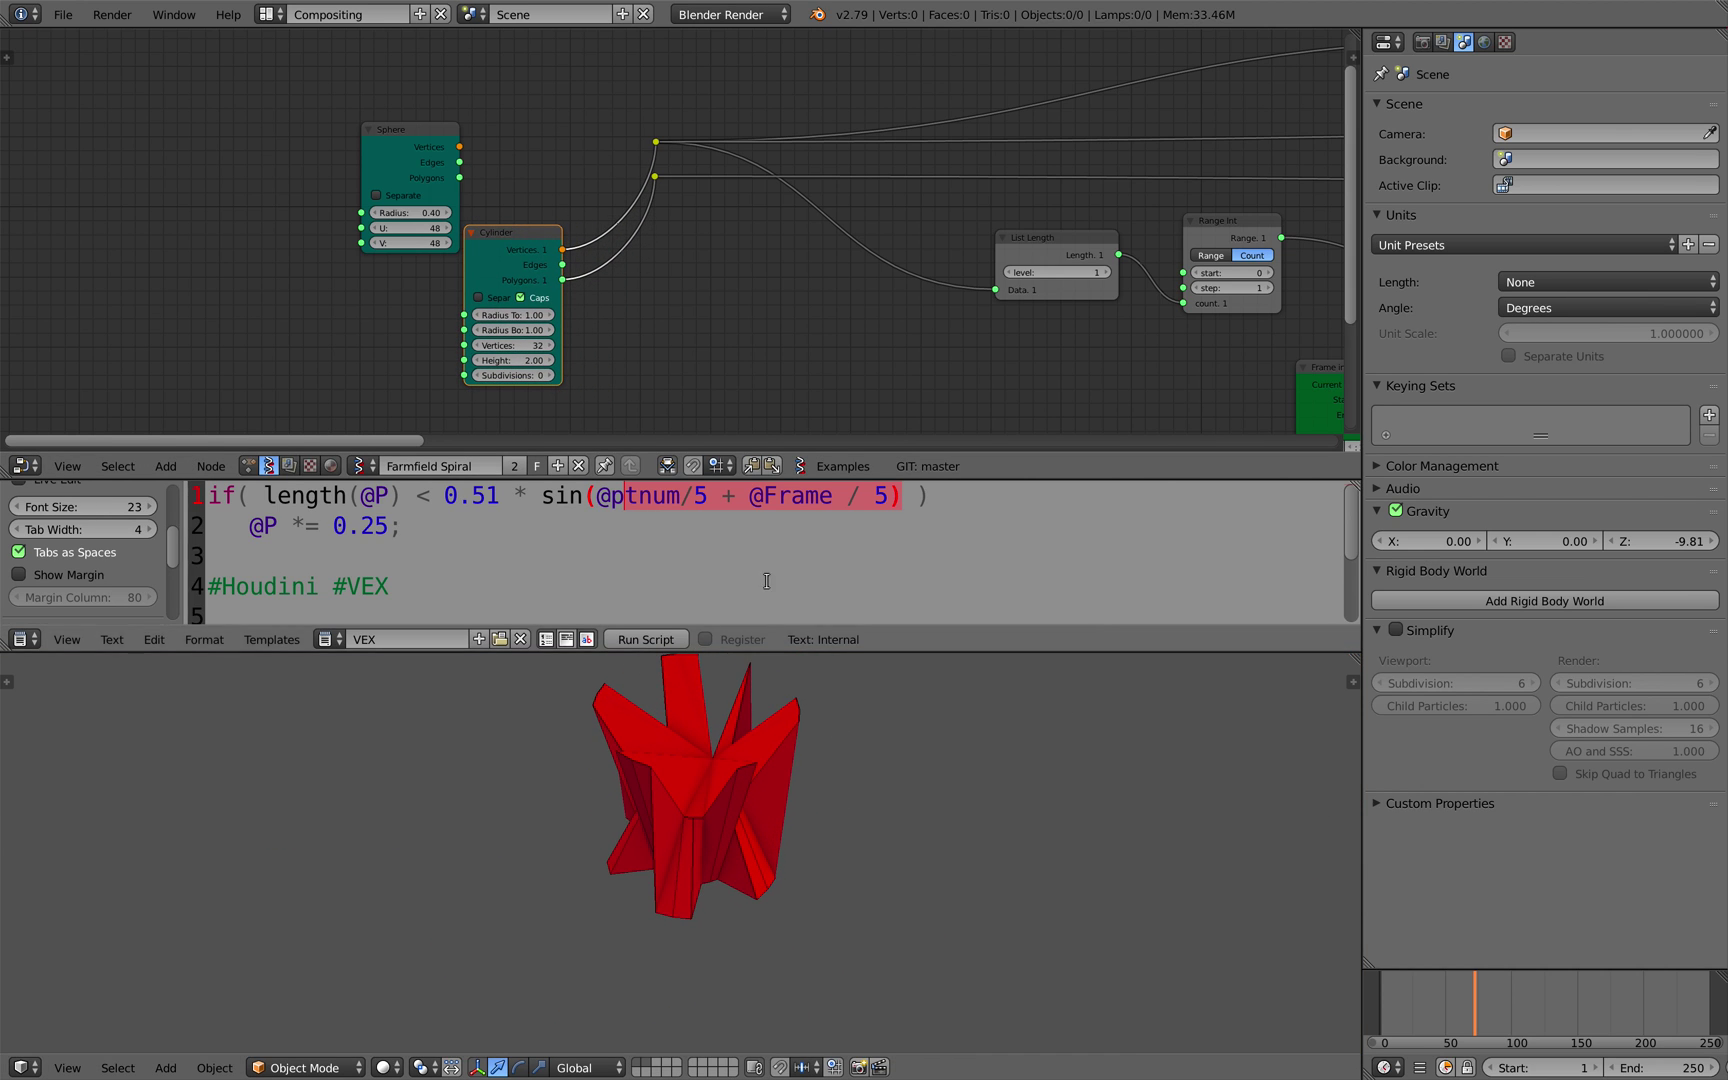
scroll(560, 348, up, 3)
drag(489, 380, 696, 414)
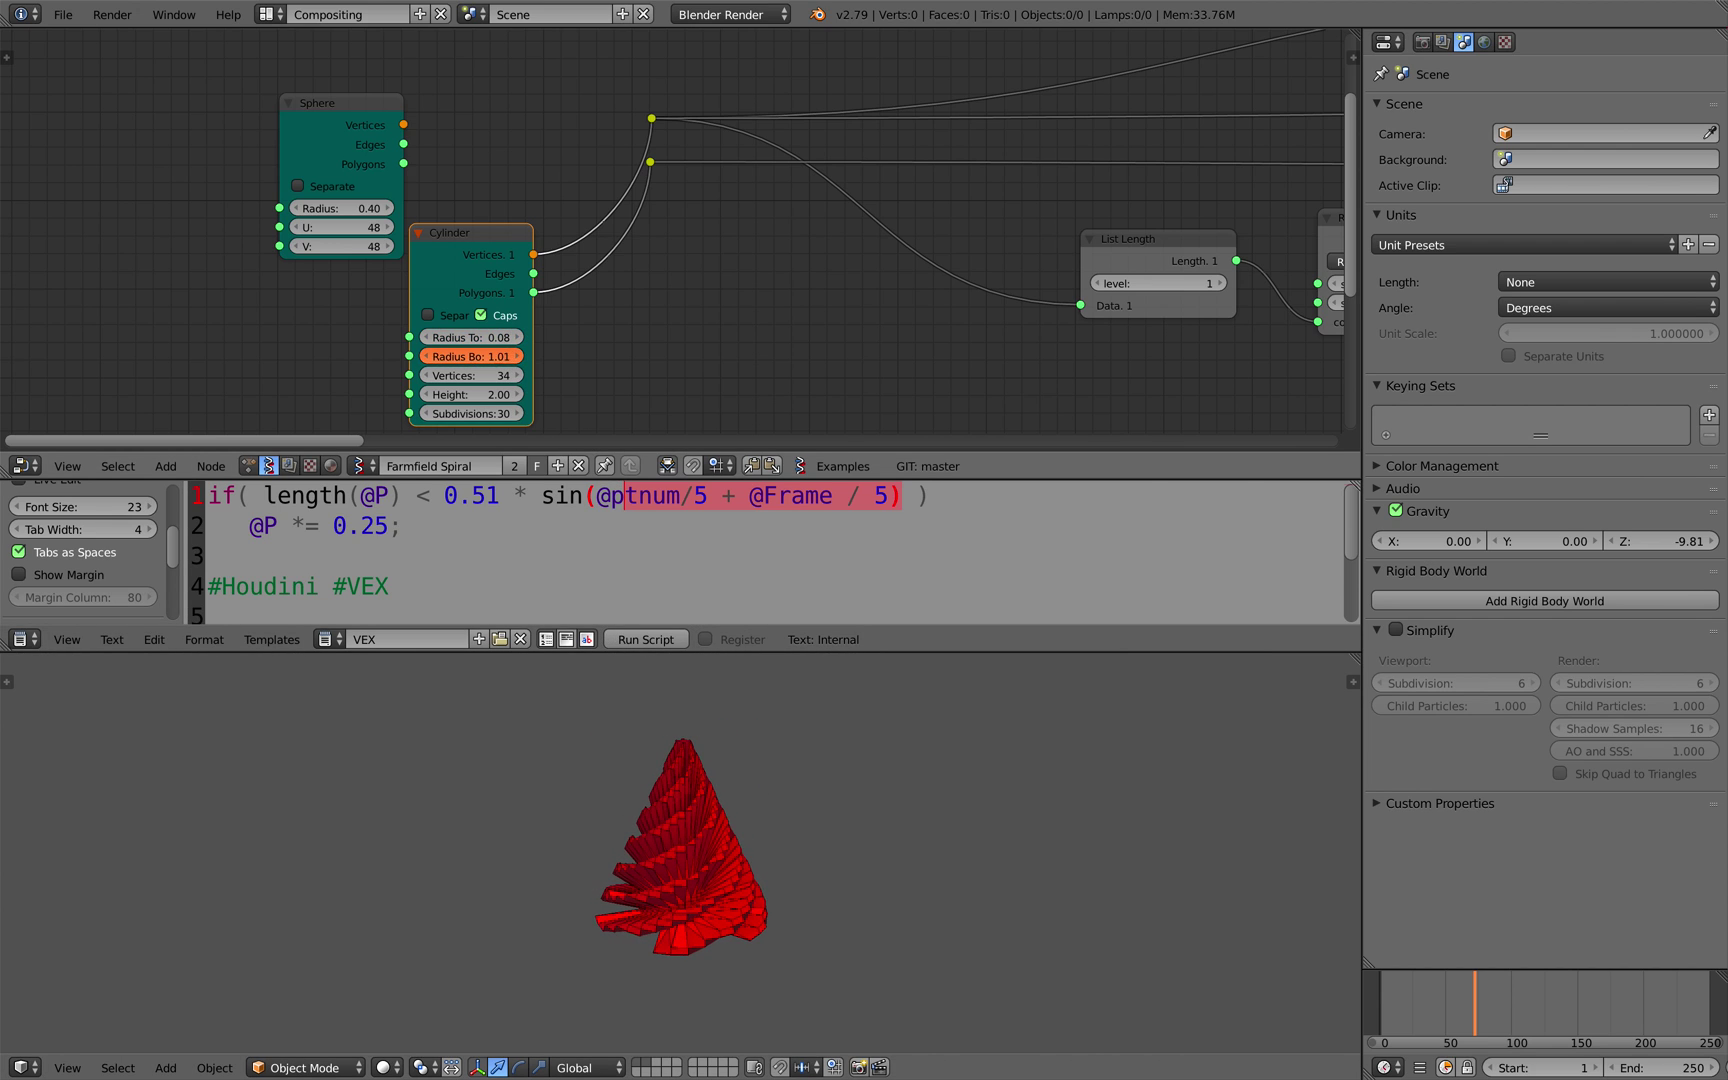
drag(470, 356, 515, 356)
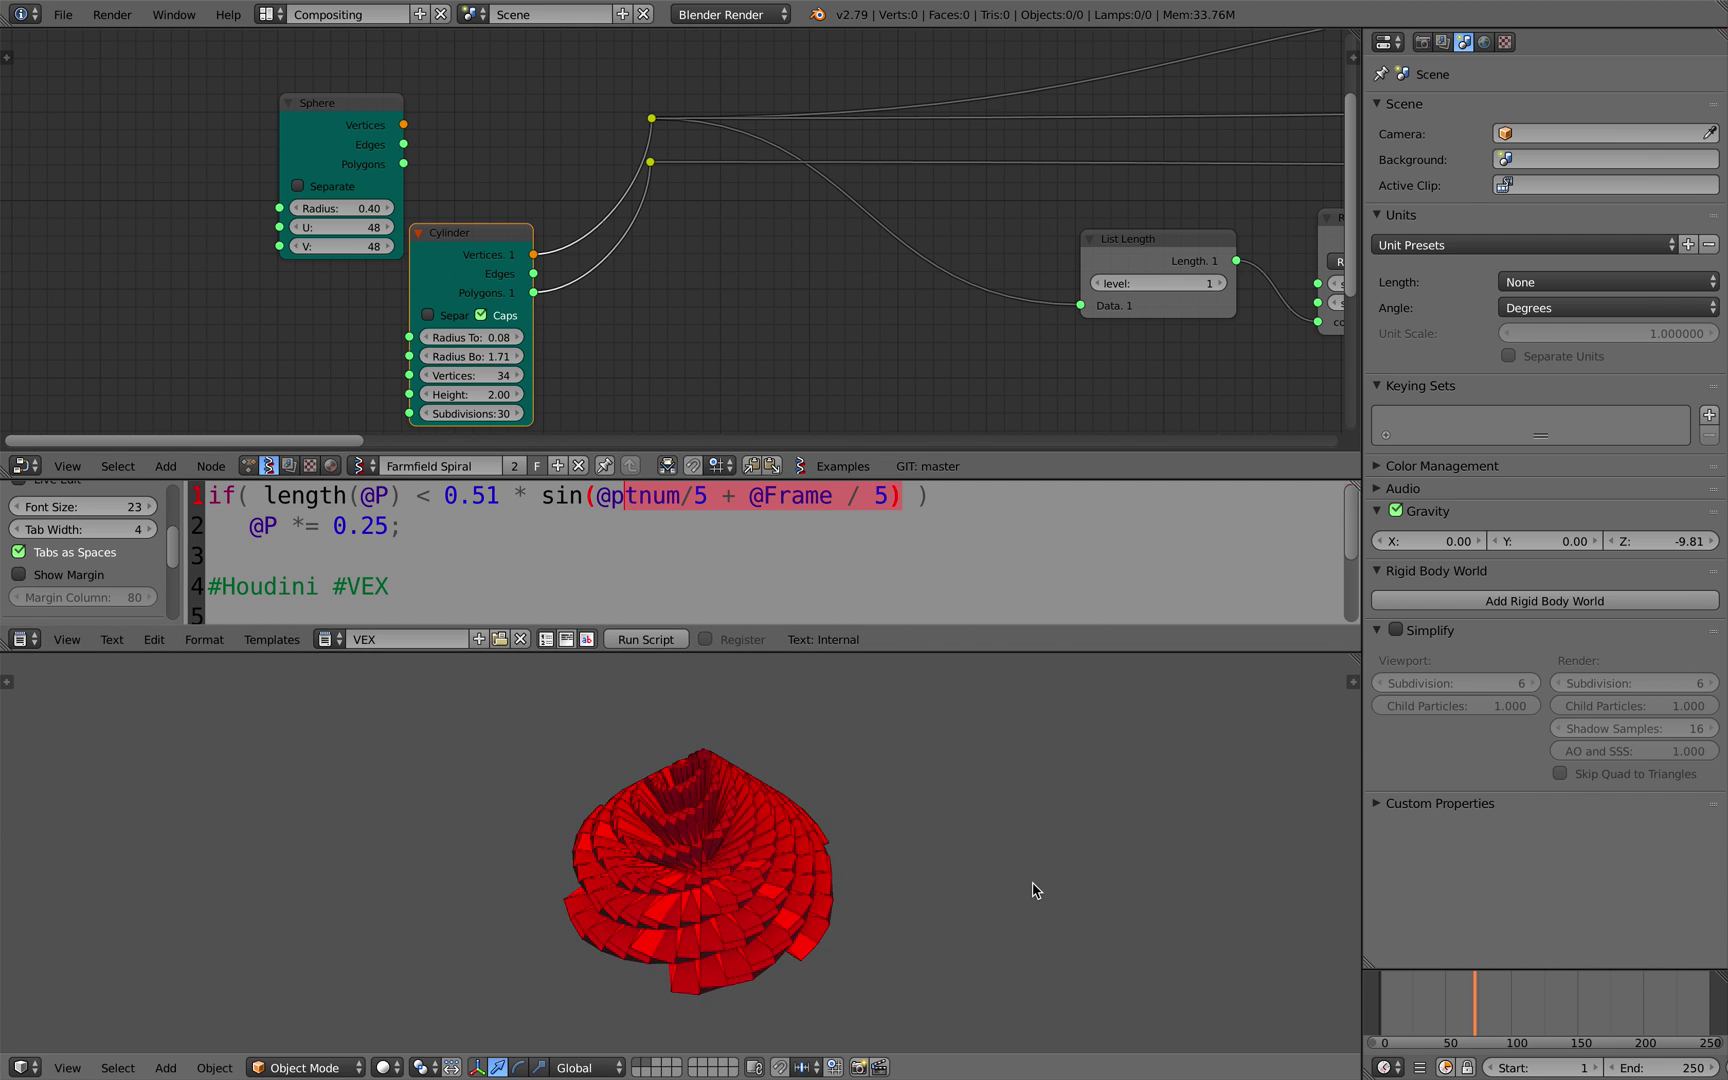
- Adjust the Cylinder node to a bottom radius of 2.37 and a top radius of -0.10
middle_drag(976, 872, 848, 847)
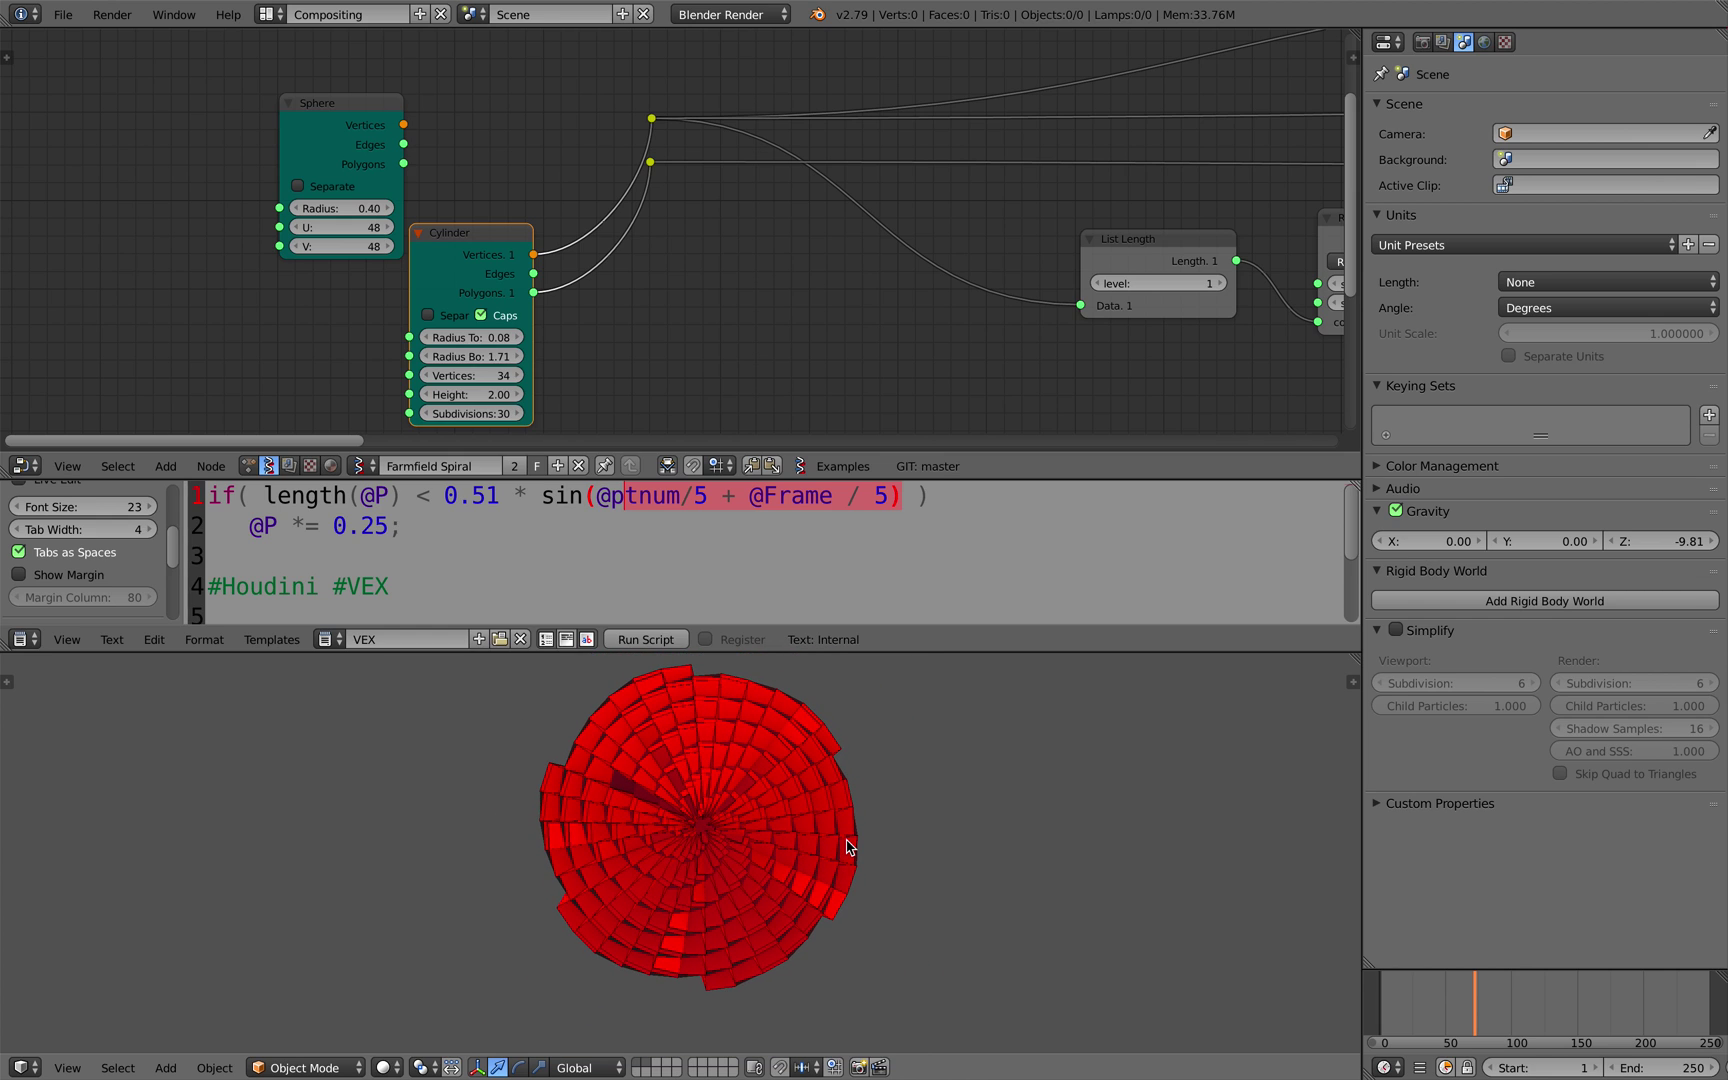
drag(570, 356, 610, 356)
mouse_move(493, 340)
mouse_down()
mouse_move(591, 340)
mouse_move(475, 340)
mouse_up()
- Move the Cylinder node slightly upwards, closer to the level of the reroutes
scroll(783, 338, down, 1)
scroll(800, 315, down, 3)
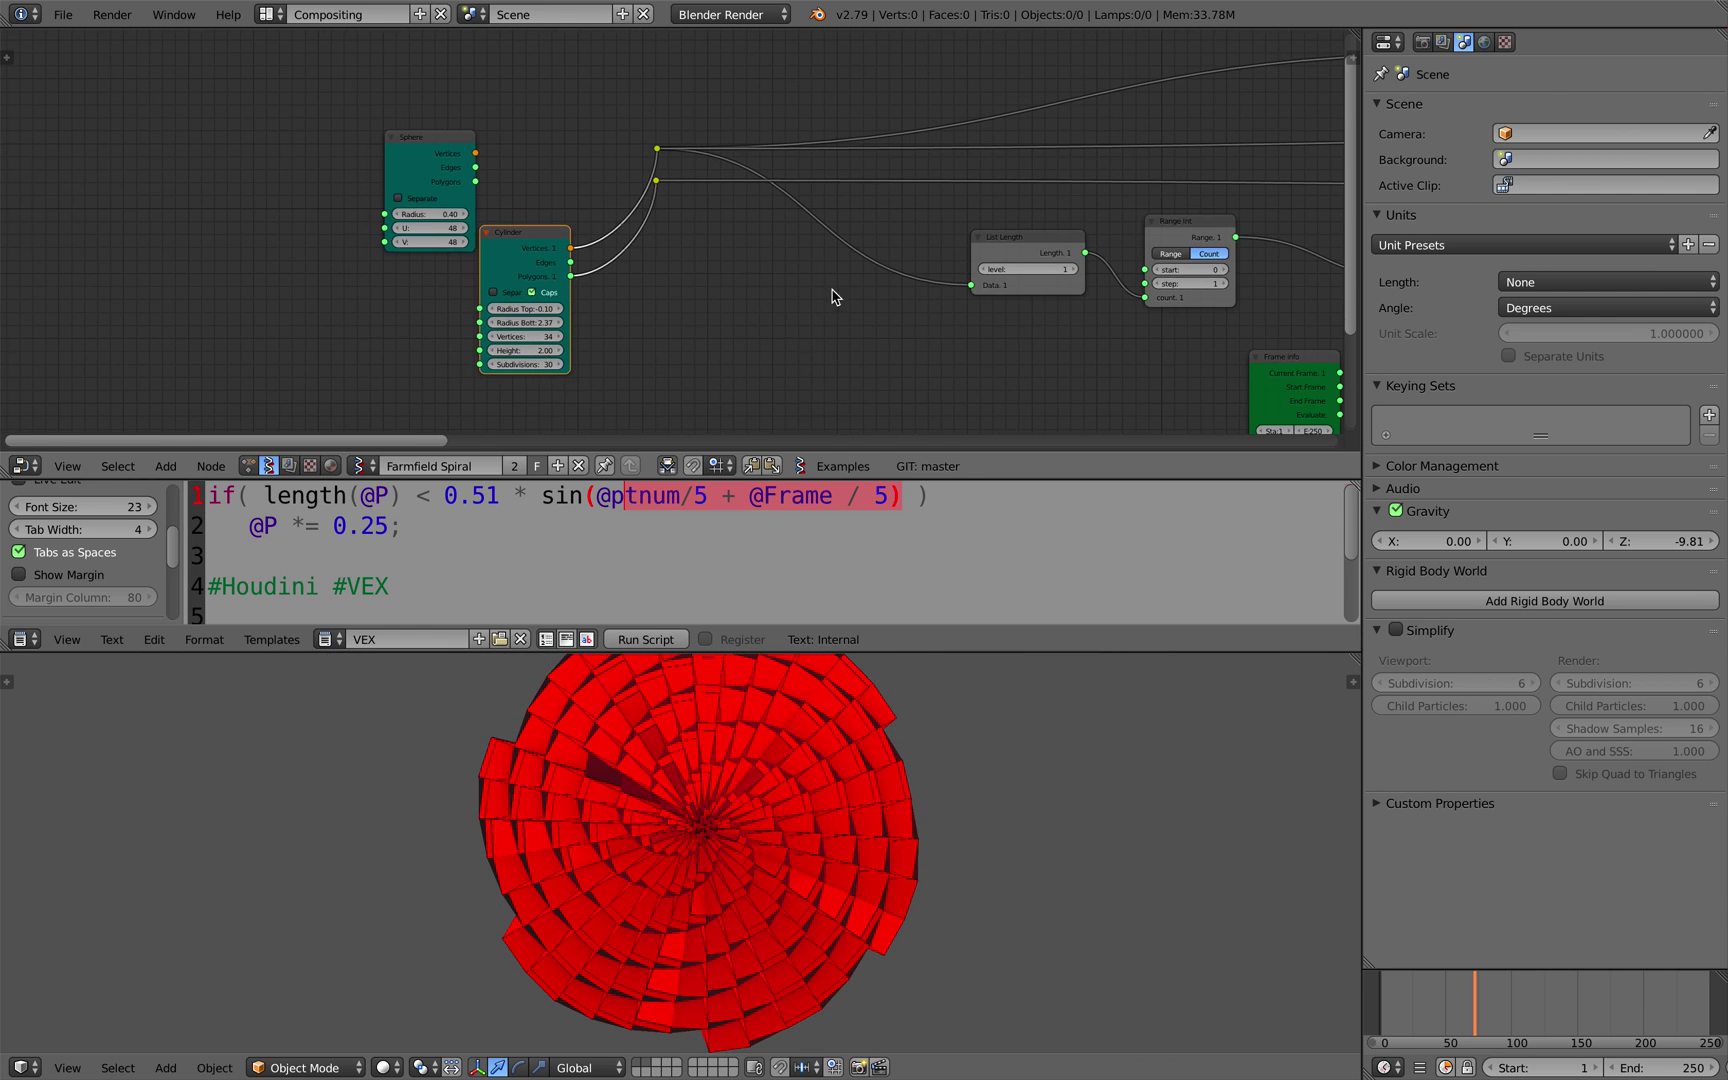
middle_drag(829, 289, 598, 309)
drag(275, 253, 290, 207)
middle_drag(524, 263, 290, 263)
scroll(613, 268, up, 3)
- Collapse the Units and Keying Sets sections and narrow the column holding the properties and timeline
click(1377, 215)
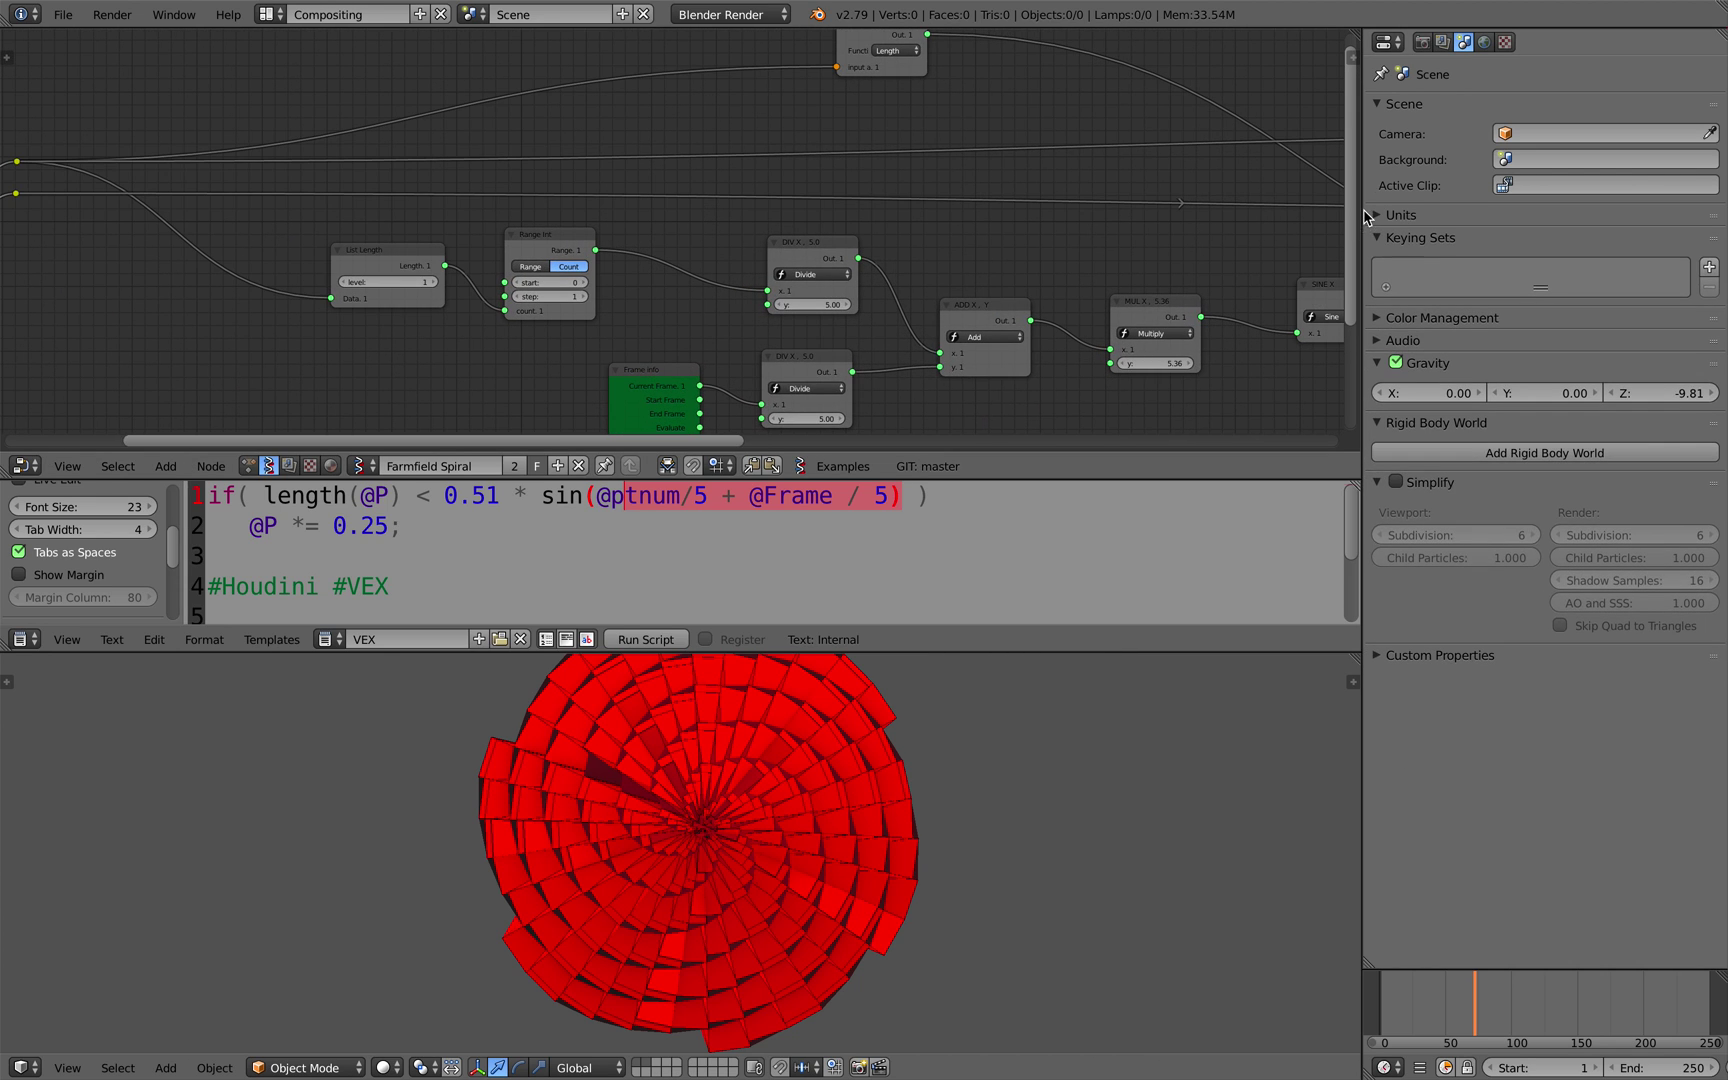
click(1377, 238)
middle_drag(1402, 228, 1401, 221)
drag(1362, 223, 1455, 226)
- Examine the node chain from the Divide nodes through to Viewer Draw, along with the cone-shaped spiral it generates
scroll(1219, 235, down, 4)
scroll(1219, 235, up, 2)
middle_drag(1219, 235, 853, 197)
middle_drag(825, 717, 957, 738)
middle_drag(1034, 303, 776, 252)
scroll(787, 235, up, 2)
scroll(748, 226, up, 2)
scroll(860, 238, down, 1)
mouse_move(1192, 208)
middle_down()
mouse_move(752, 177)
mouse_move(592, 249)
middle_up()
middle_drag(738, 201, 528, 266)
- Move the Multiply Scalar node closer to the Viewer Draw node
drag(729, 99, 770, 101)
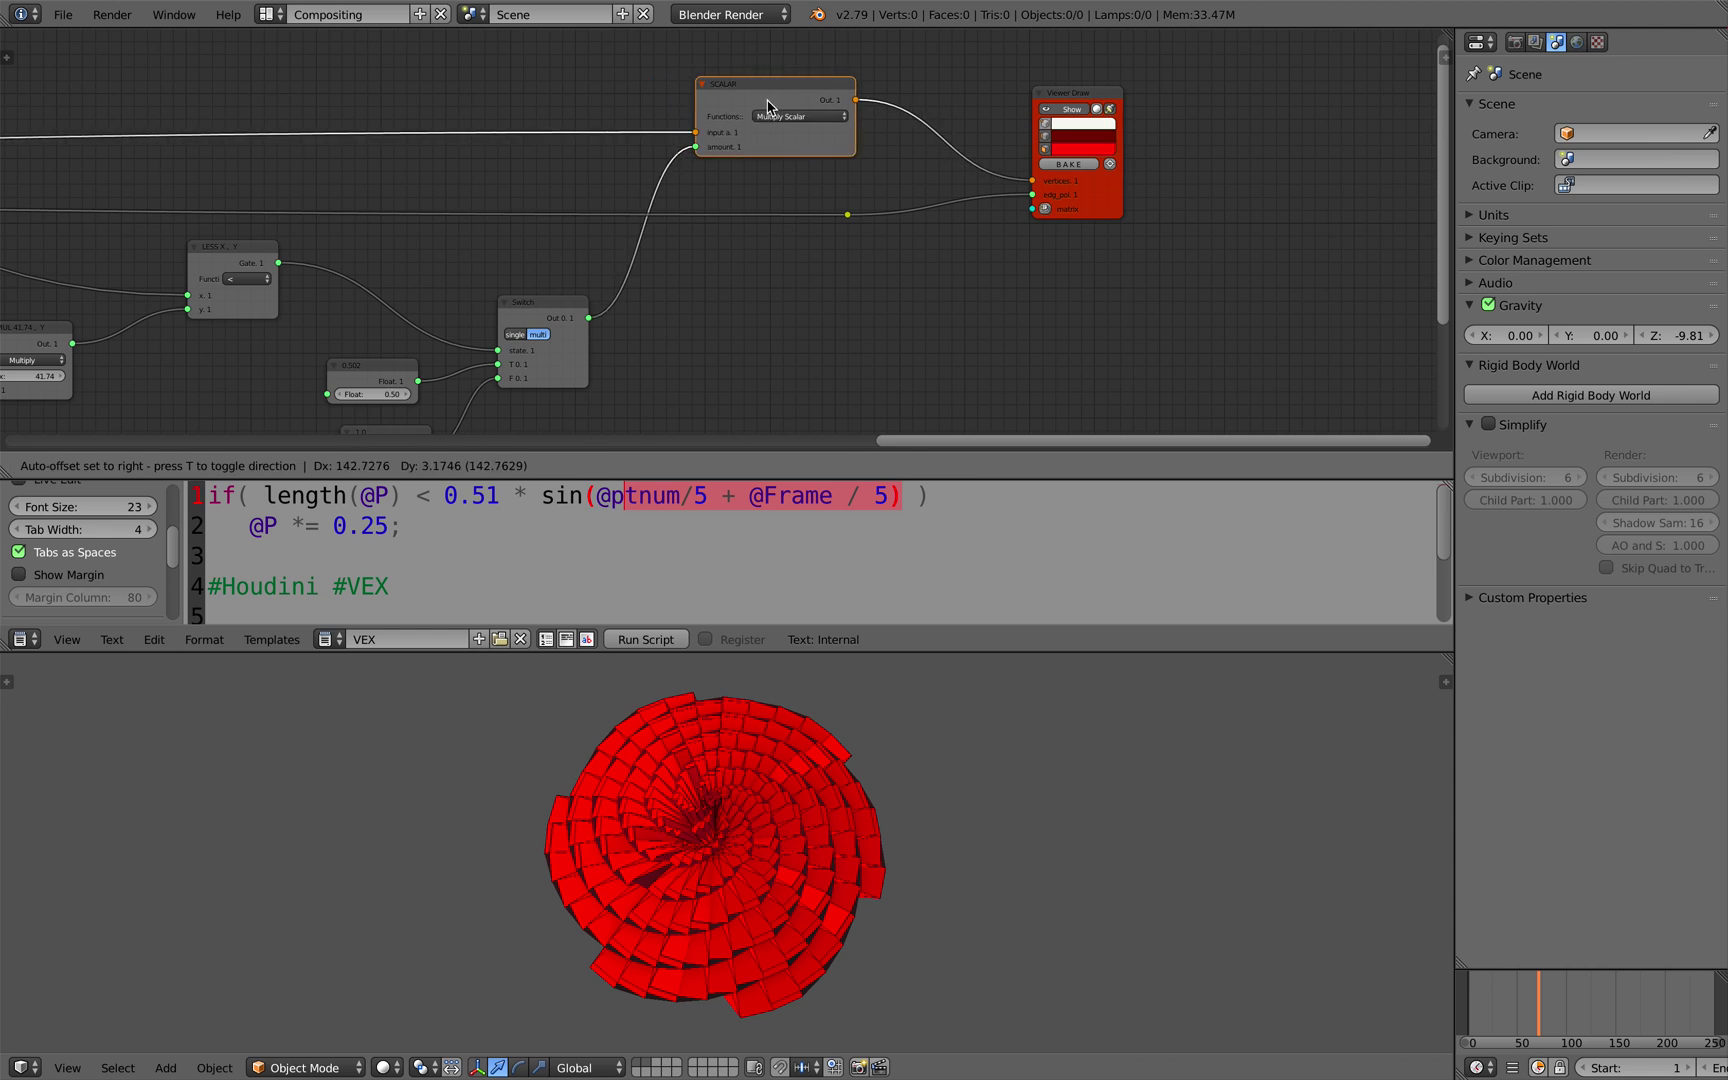
scroll(600, 125, down, 1)
middle_drag(490, 133, 717, 187)
scroll(602, 165, down, 1)
middle_drag(590, 160, 823, 120)
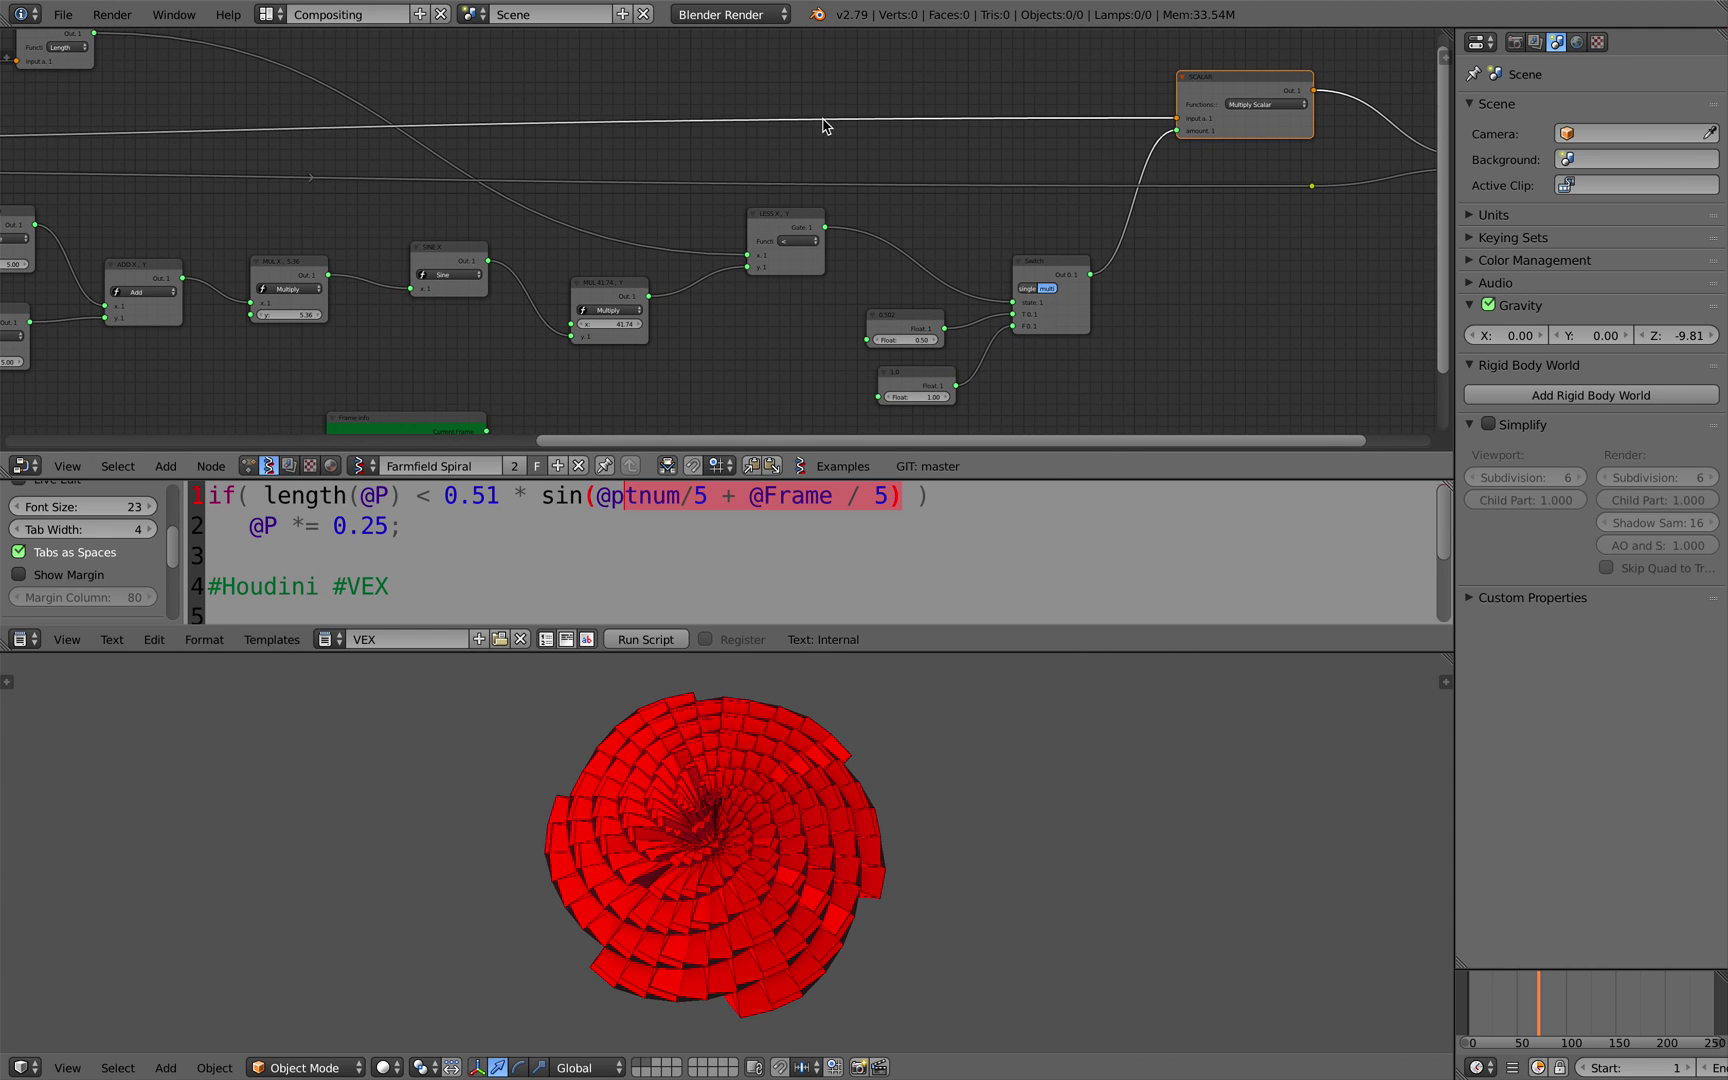
- Highlight the original author's handle in the VEX text's credit lines and enlarge the text area to show both lines
scroll(494, 521, down, 2)
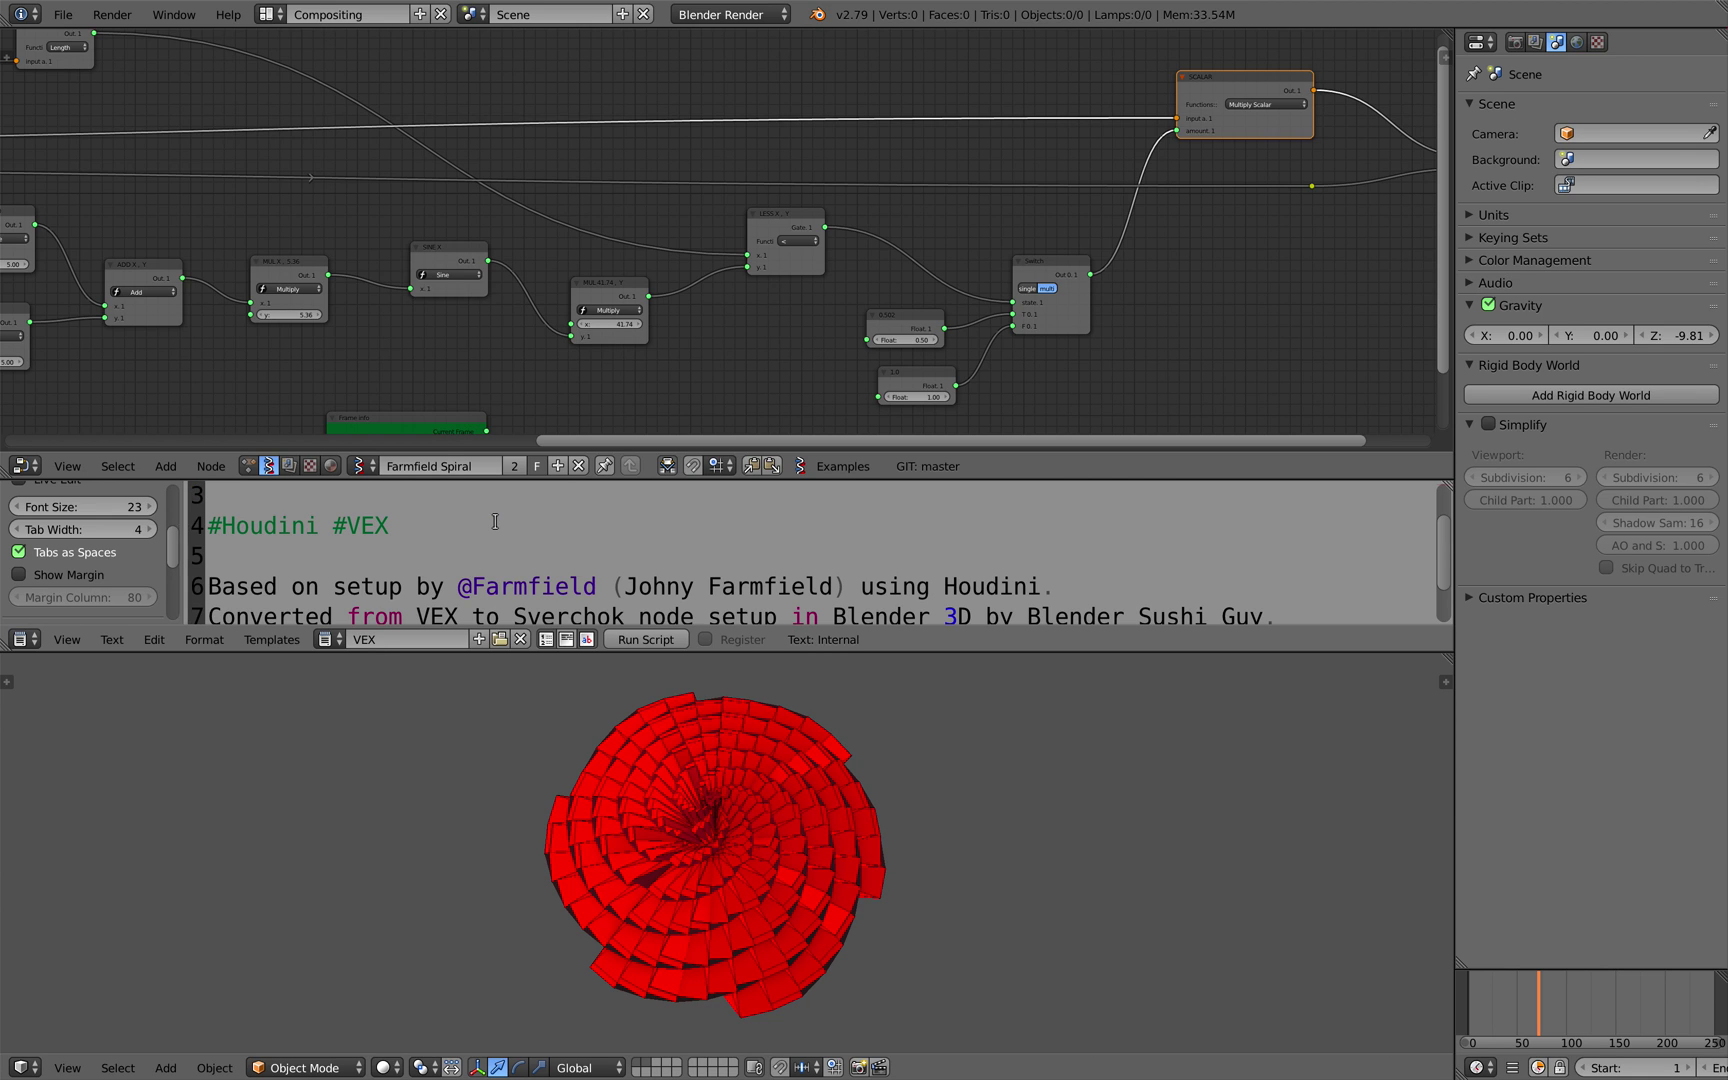
scroll(494, 521, down, 3)
drag(457, 495, 632, 418)
scroll(618, 482, up, 3)
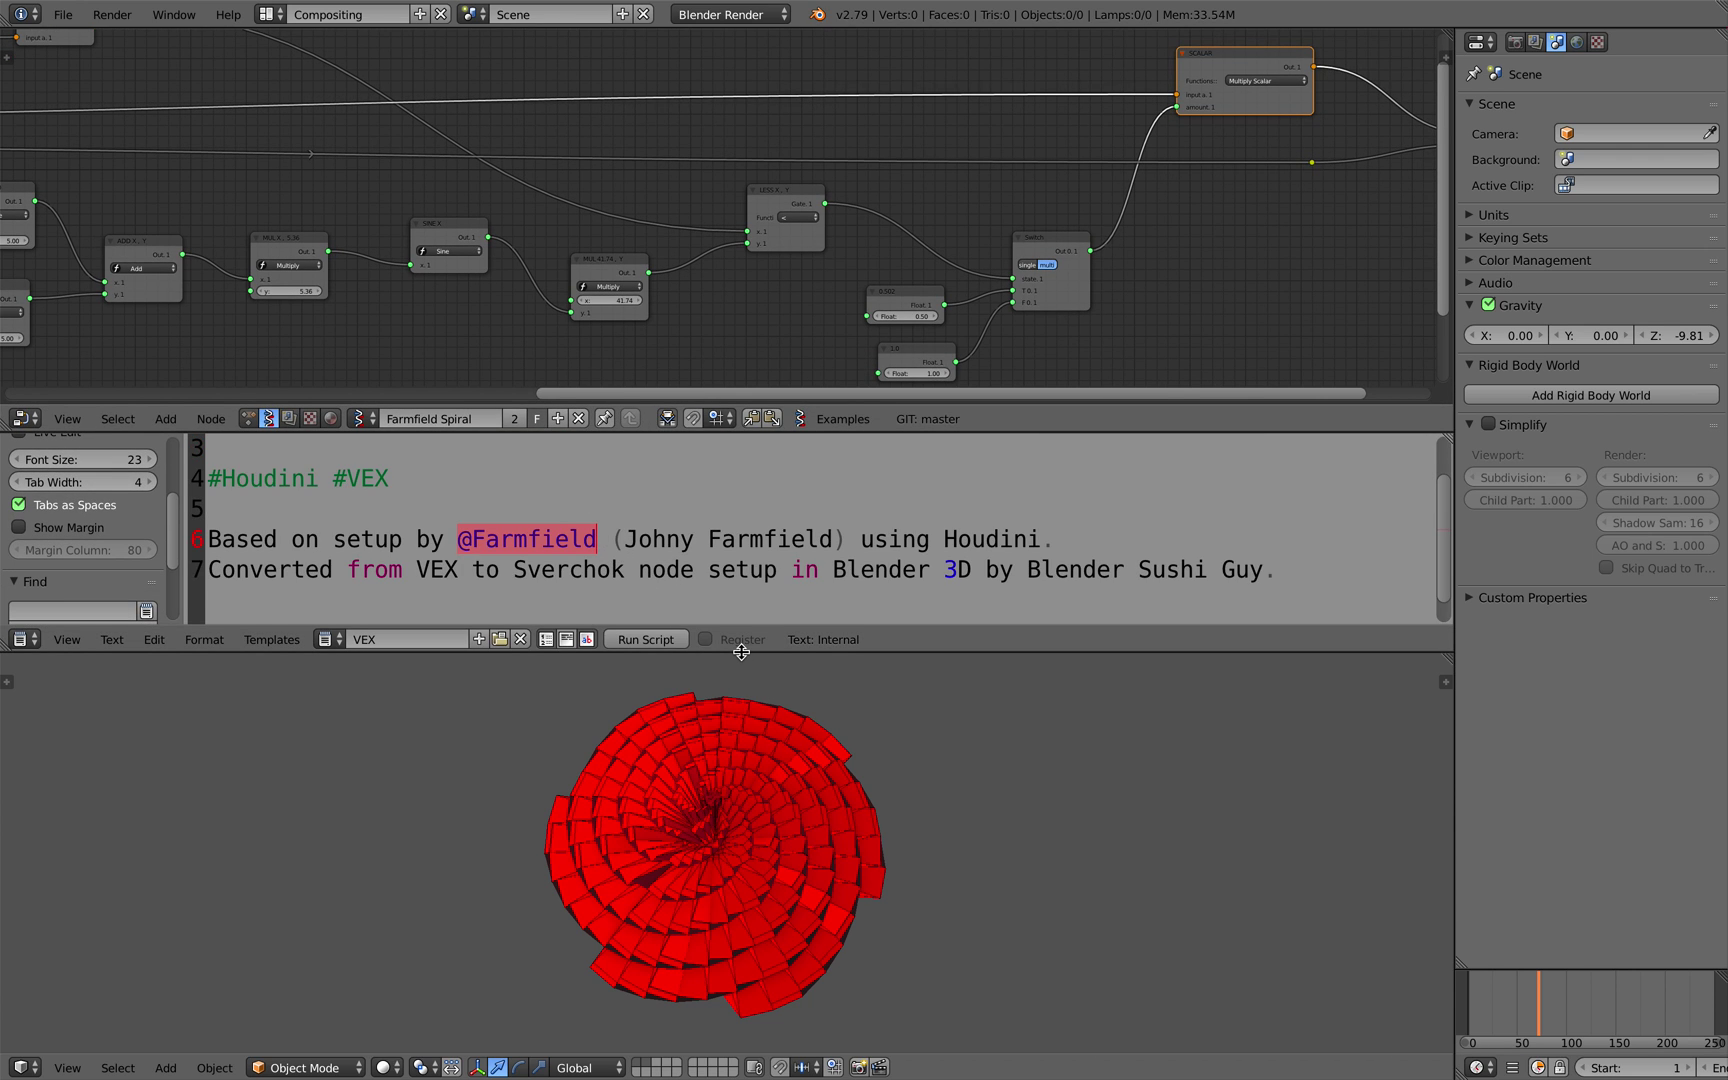
drag(741, 652, 741, 660)
middle_drag(781, 780, 758, 795)
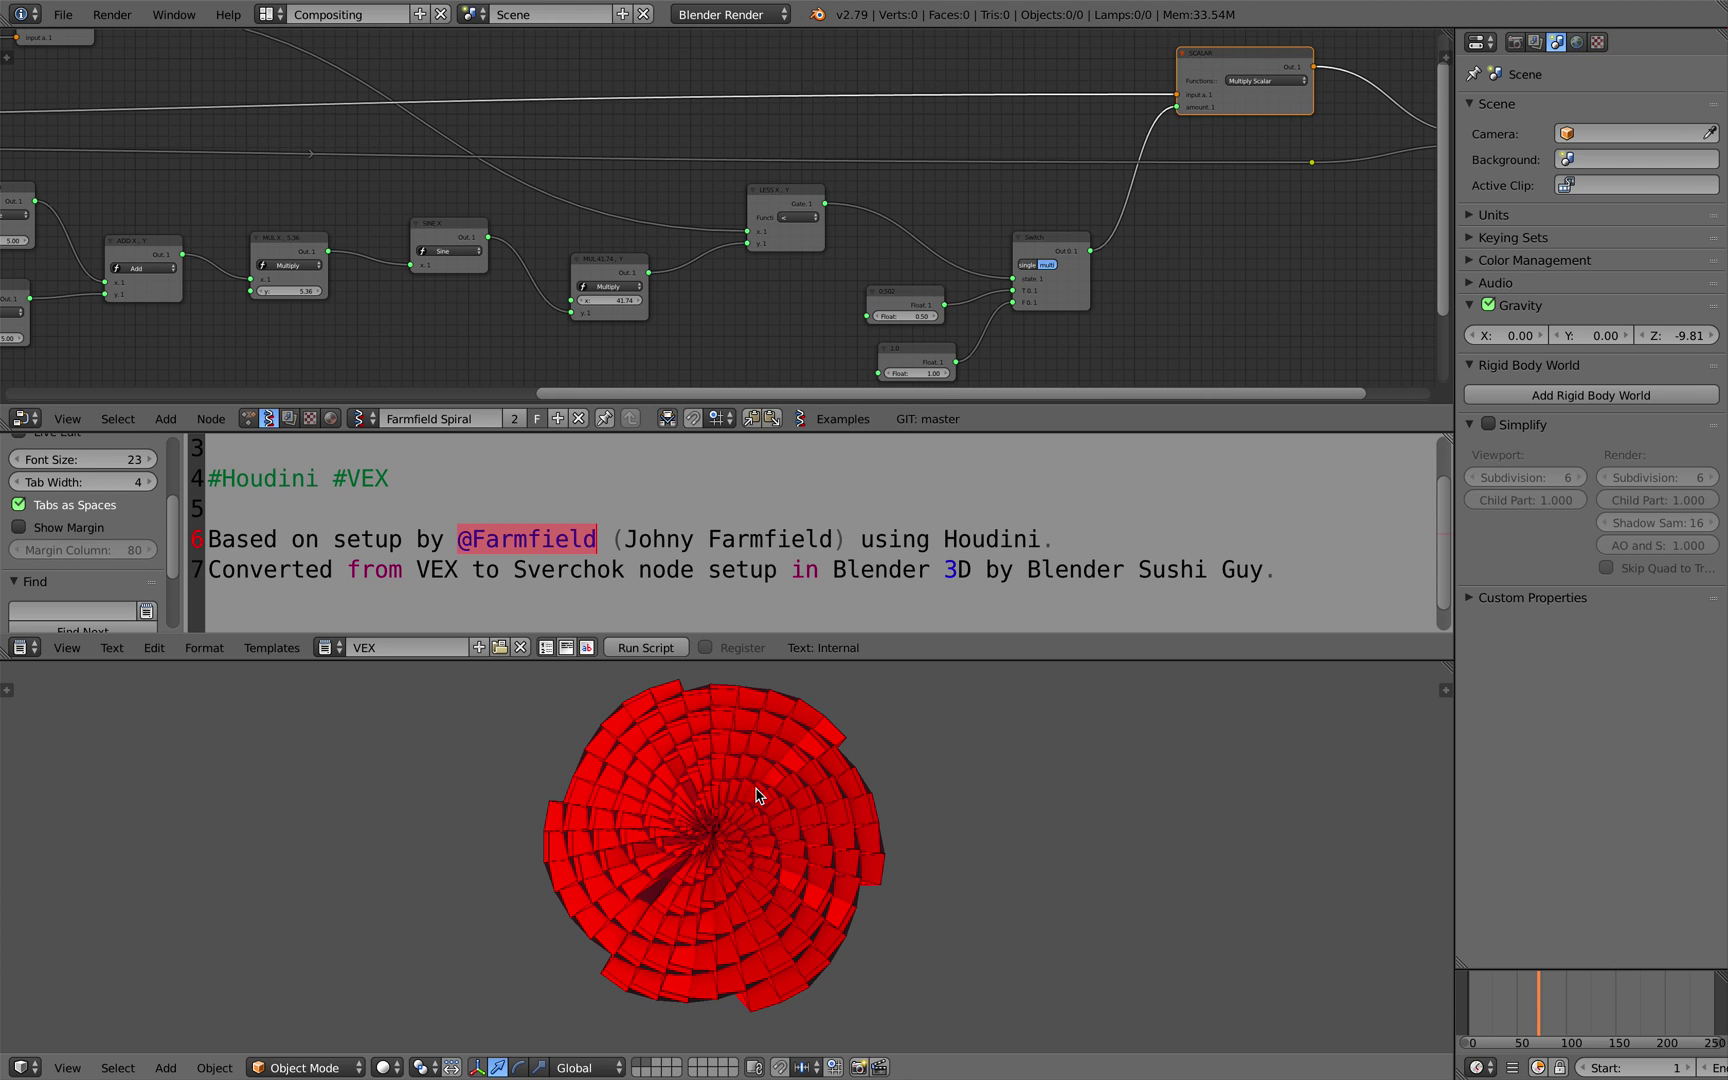
middle_drag(594, 812, 644, 826)
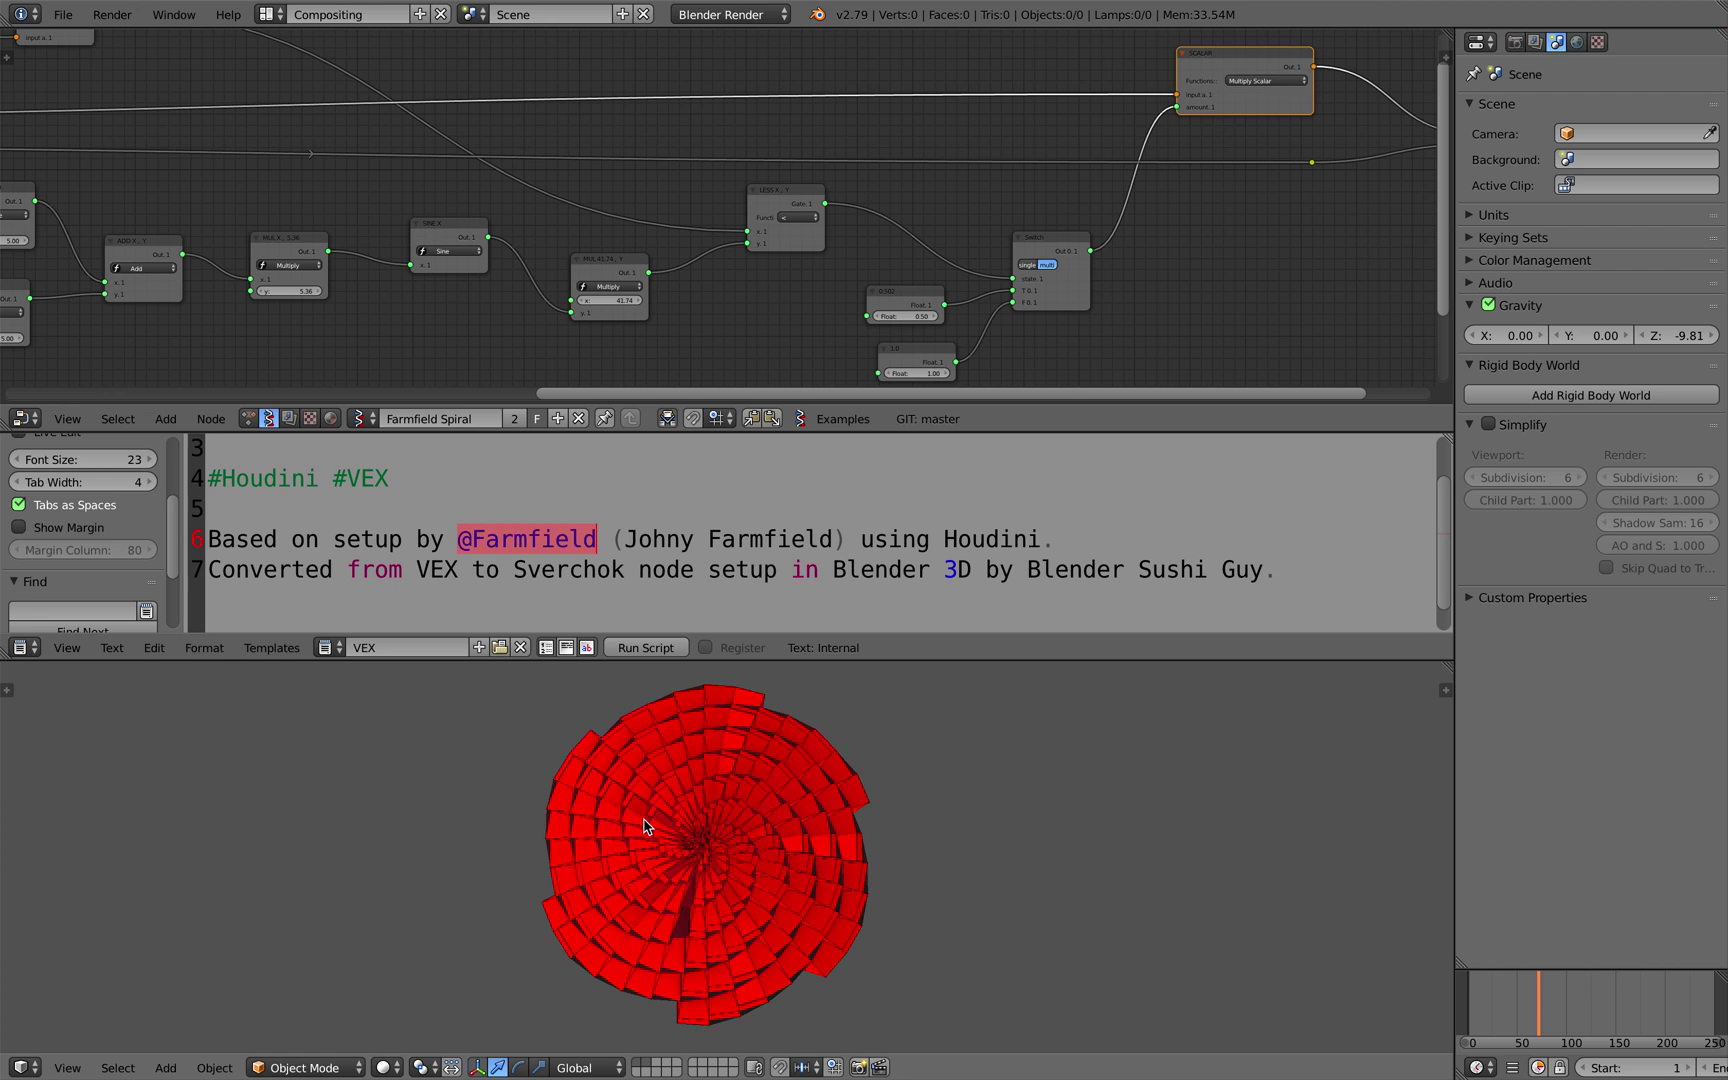
middle_drag(690, 850, 769, 823)
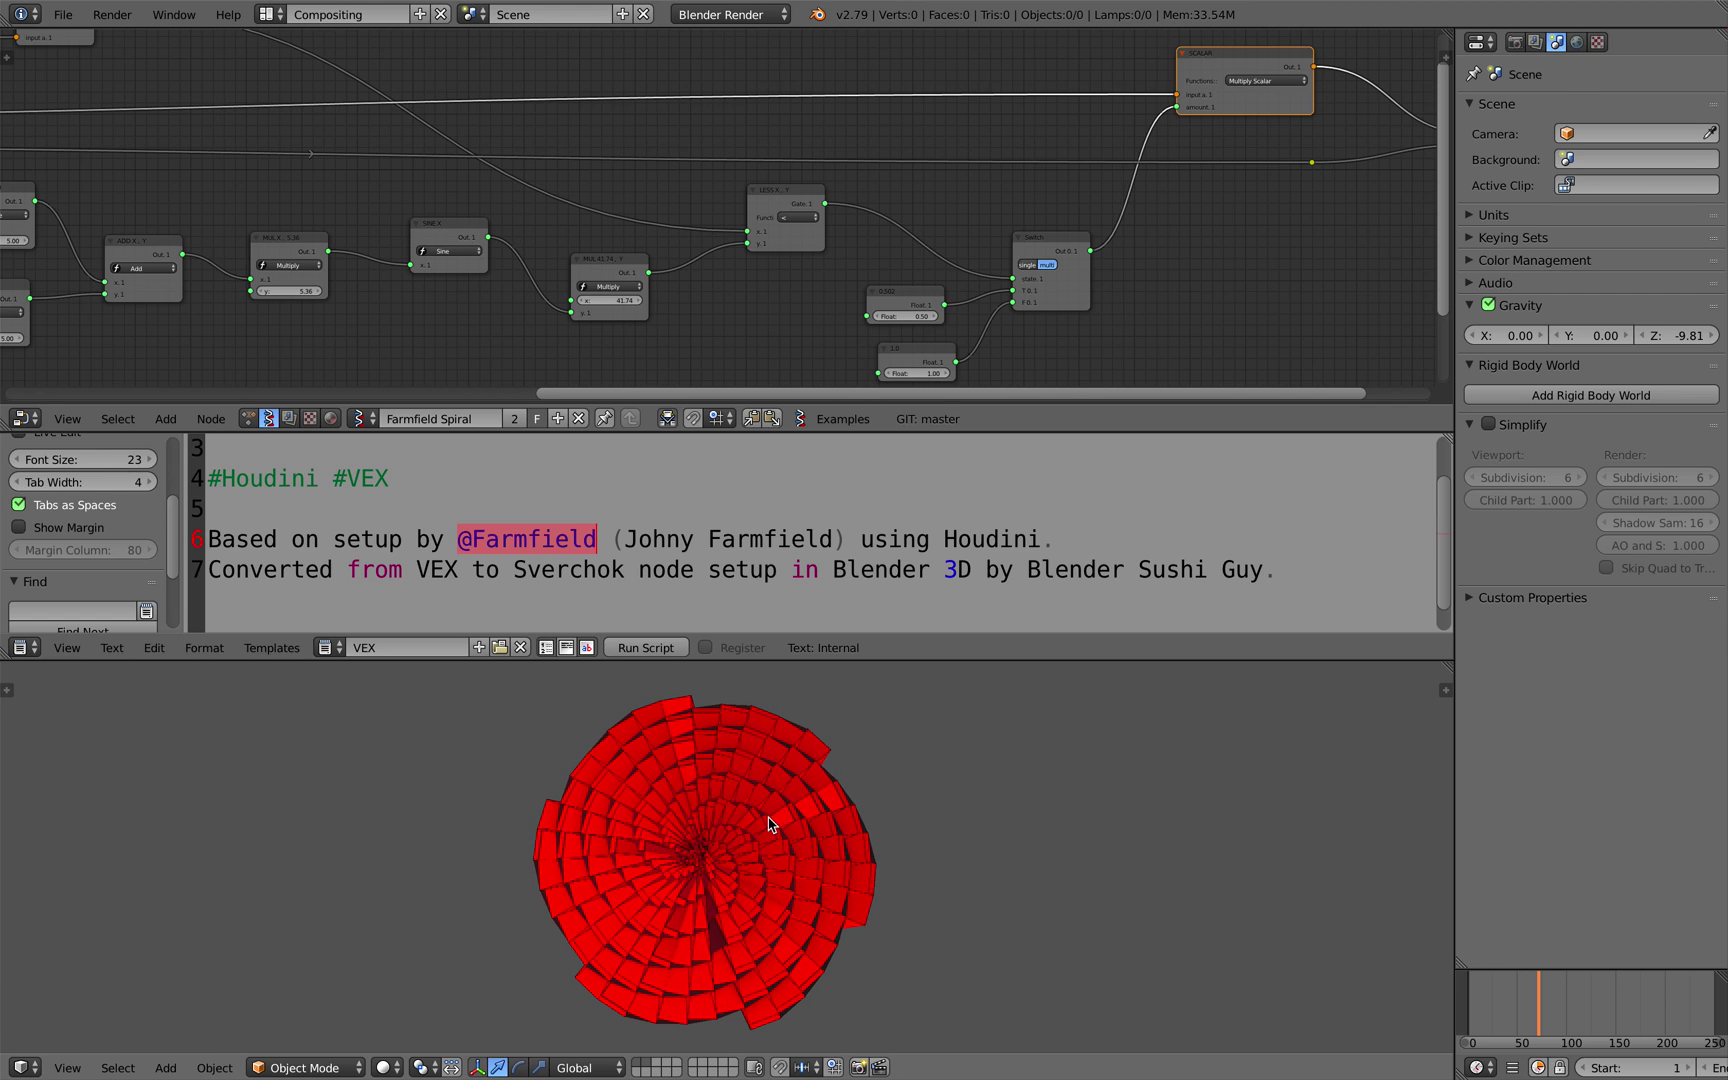